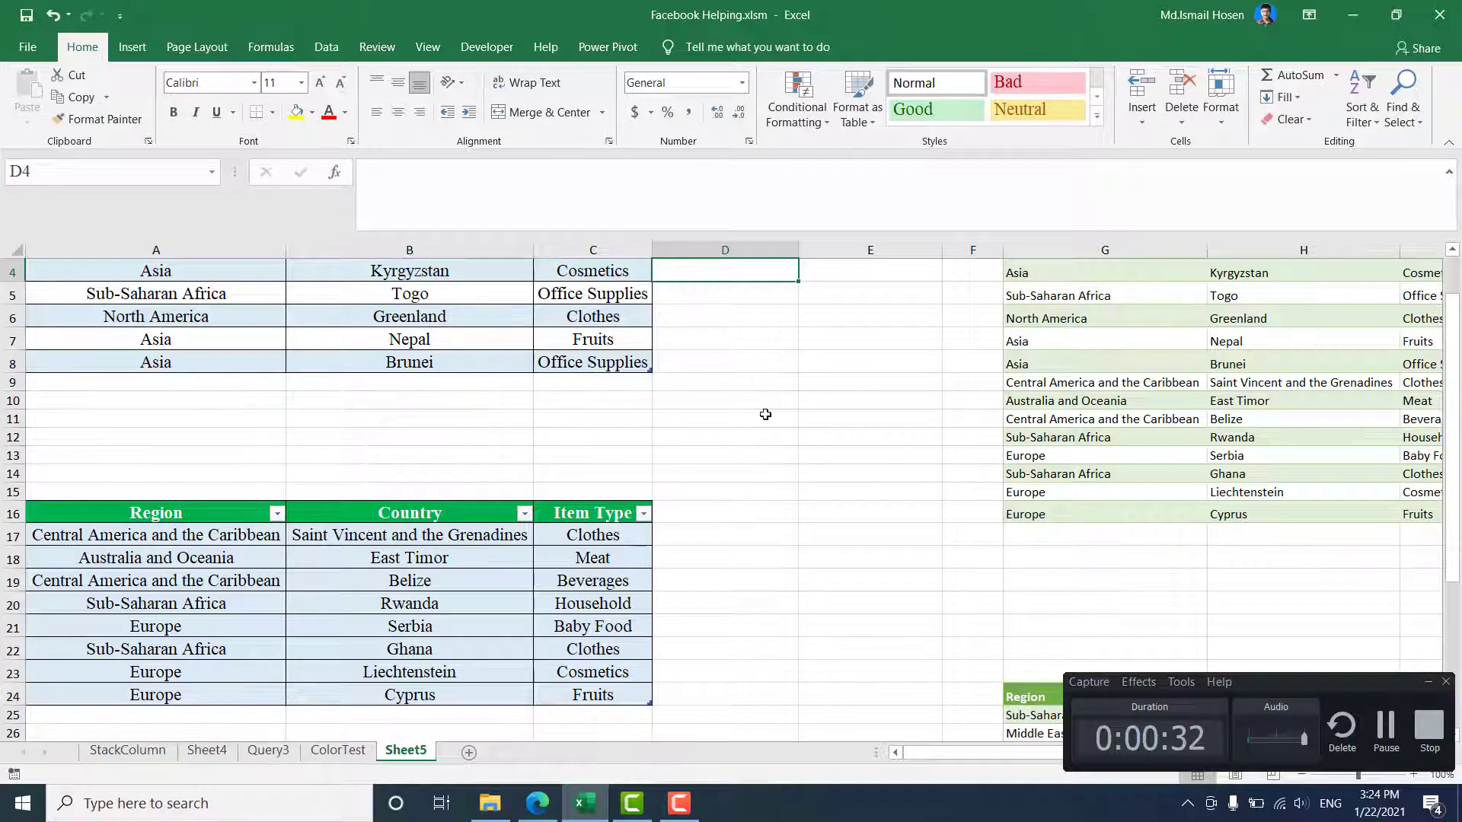
Check the table names of the two source tables in columns A to C of Sheet5.
{"action": "scroll", "coordinate": [762, 415], "scroll_direction": "up", "scroll_amount": 1}
{"action": "scroll", "coordinate": [754, 415], "scroll_direction": "down", "scroll_amount": 1}
{"action": "left_click", "coordinate": [216, 452]}
{"action": "scroll", "coordinate": [183, 495], "scroll_direction": "up", "scroll_amount": 1}
{"action": "left_click", "coordinate": [155, 671]}
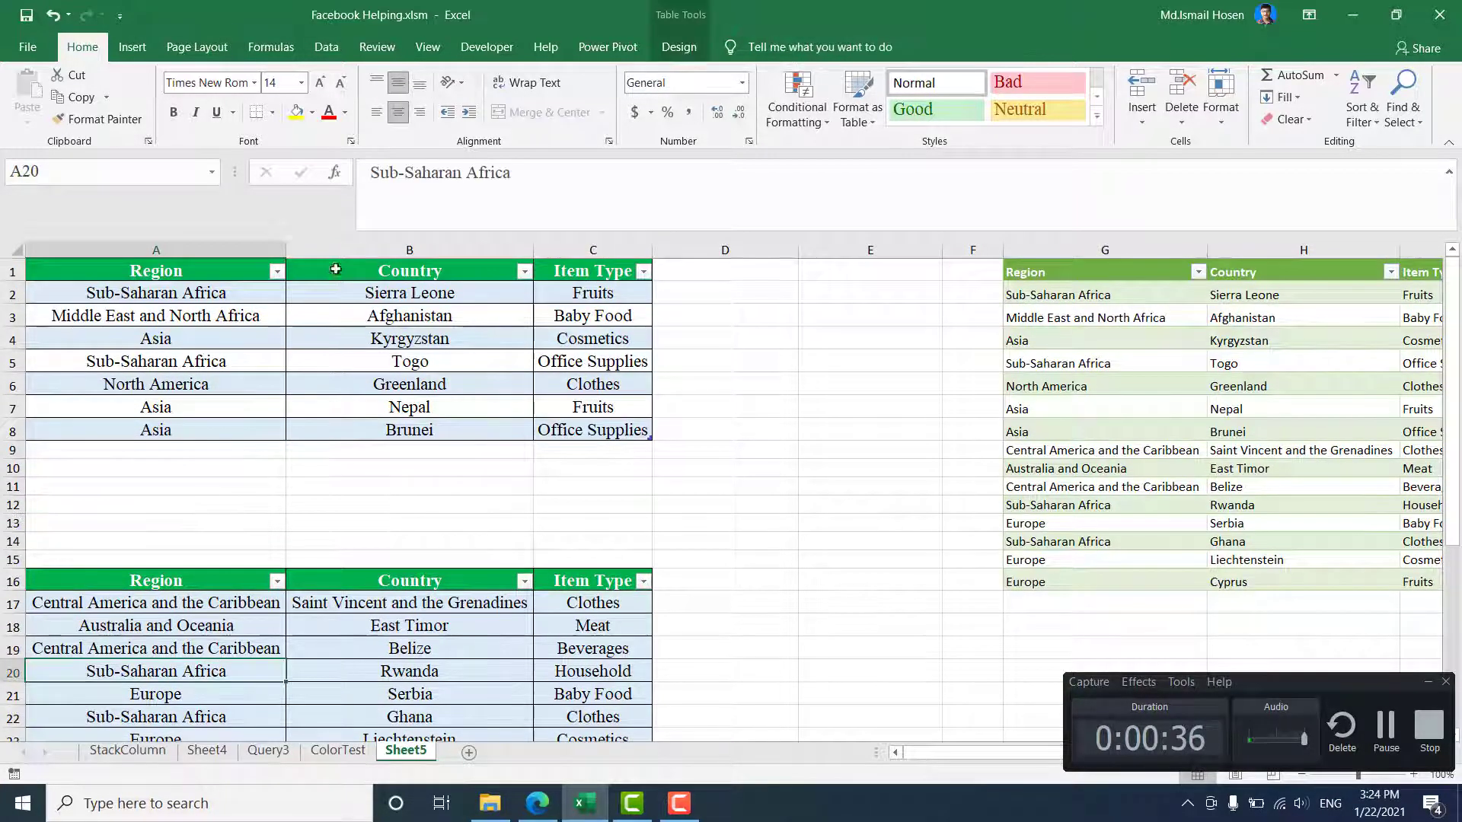
{"action": "left_click", "coordinate": [358, 358]}
{"action": "scroll", "coordinate": [362, 352], "scroll_direction": "down", "scroll_amount": 1}
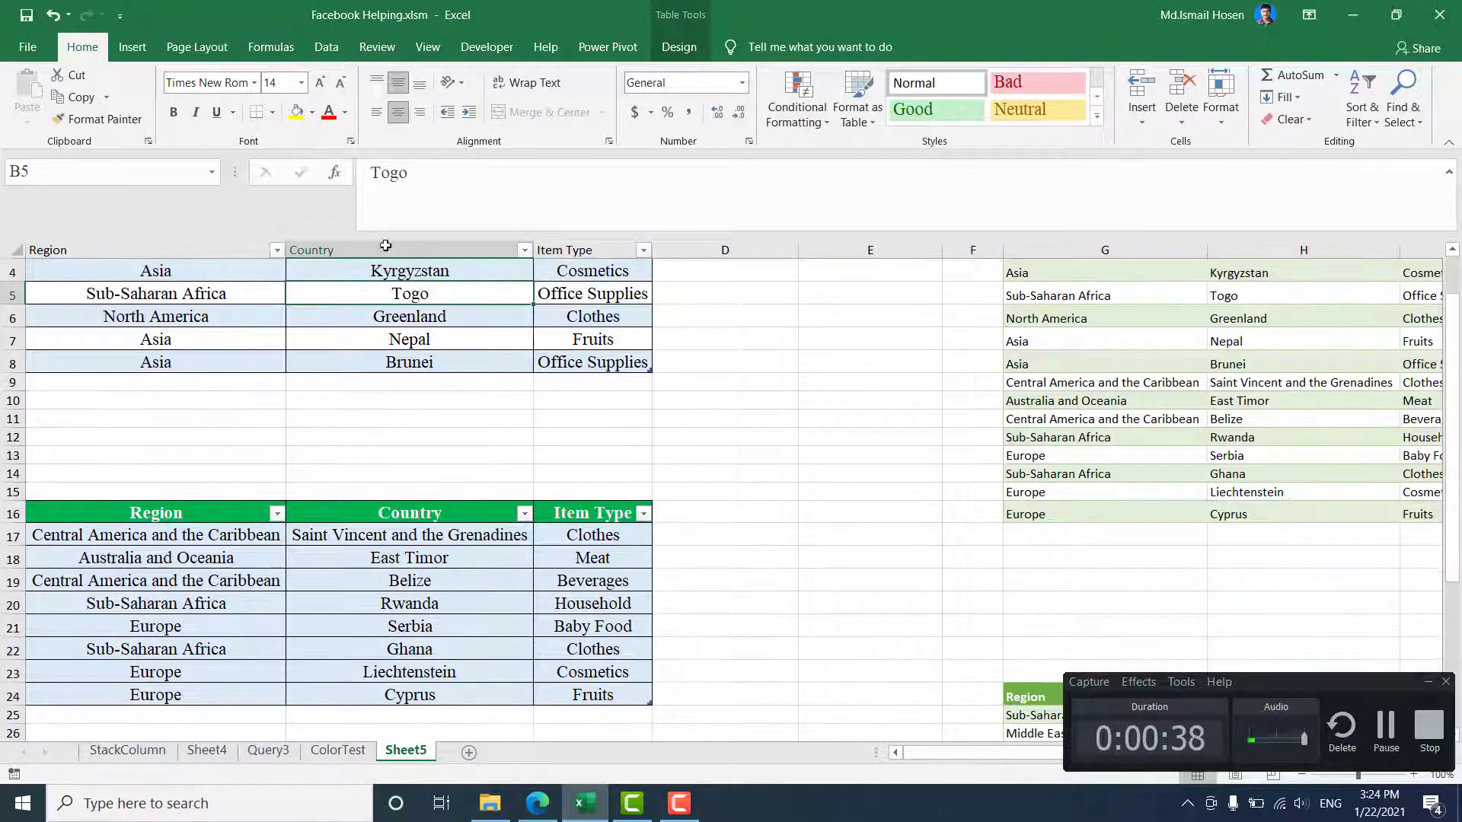
{"action": "left_click", "coordinate": [679, 46]}
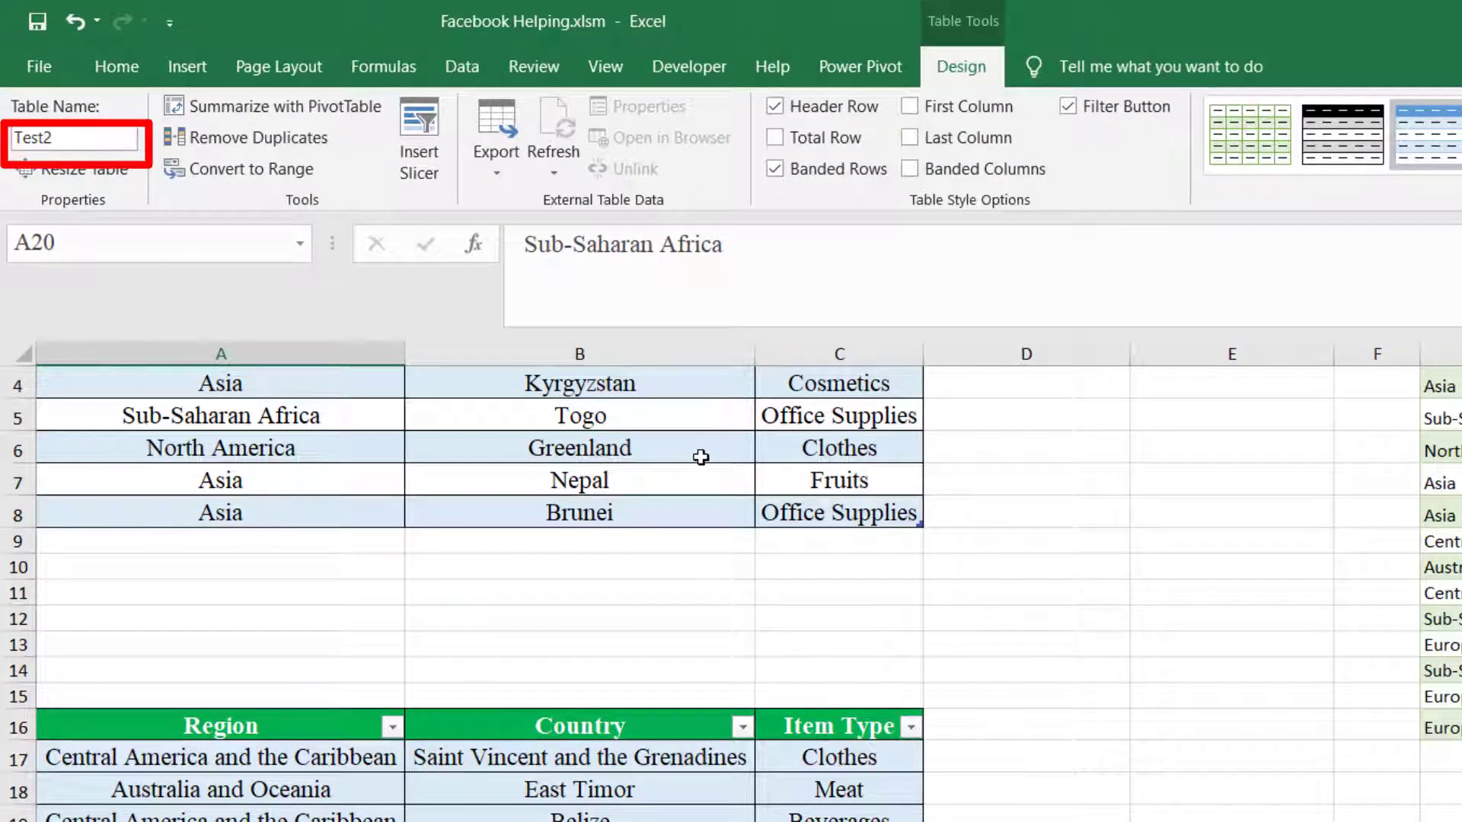
{"action": "left_click", "coordinate": [695, 455]}
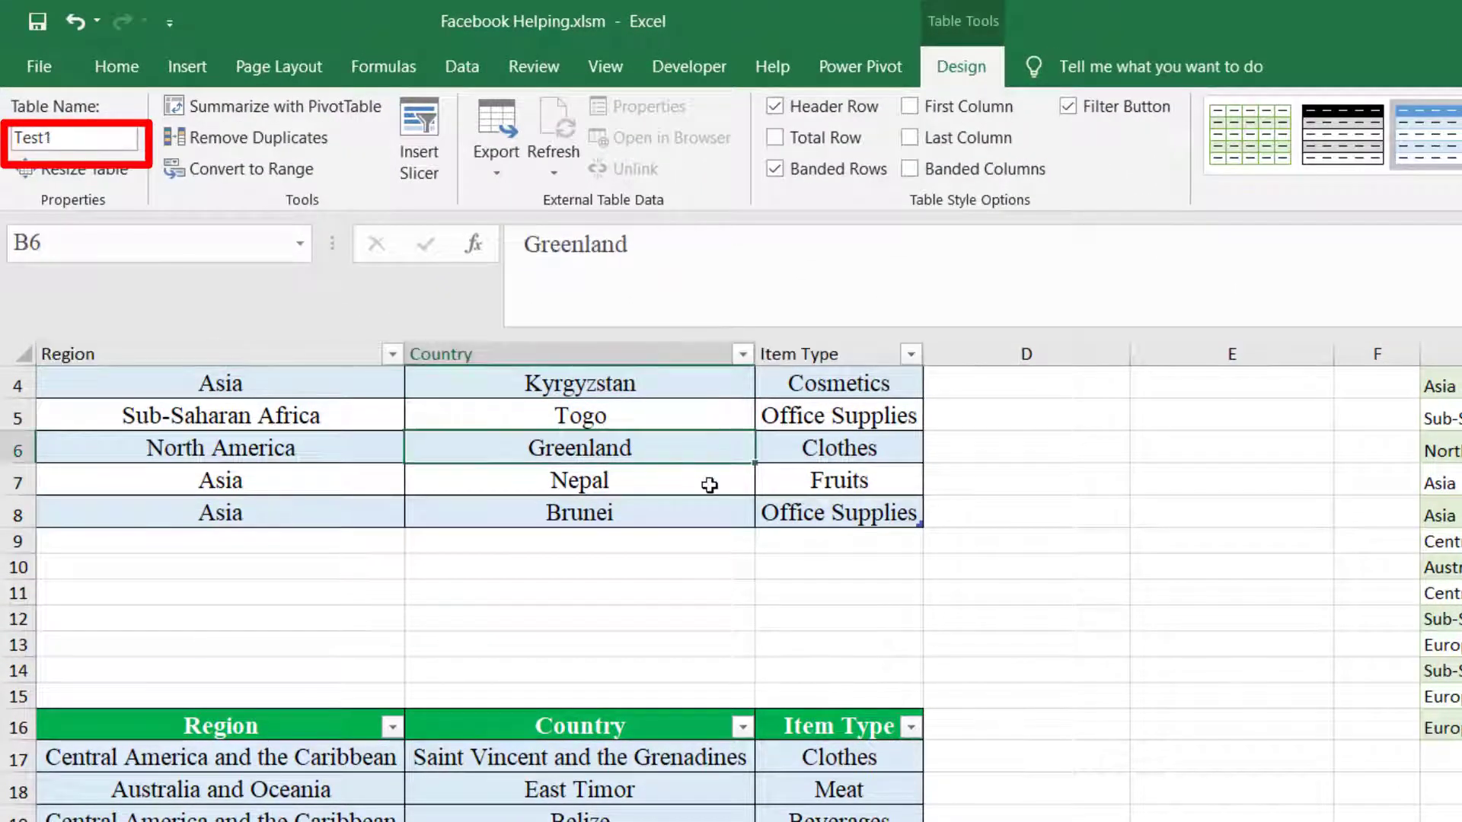
{"action": "scroll", "coordinate": [710, 485], "scroll_direction": "up", "scroll_amount": 1}
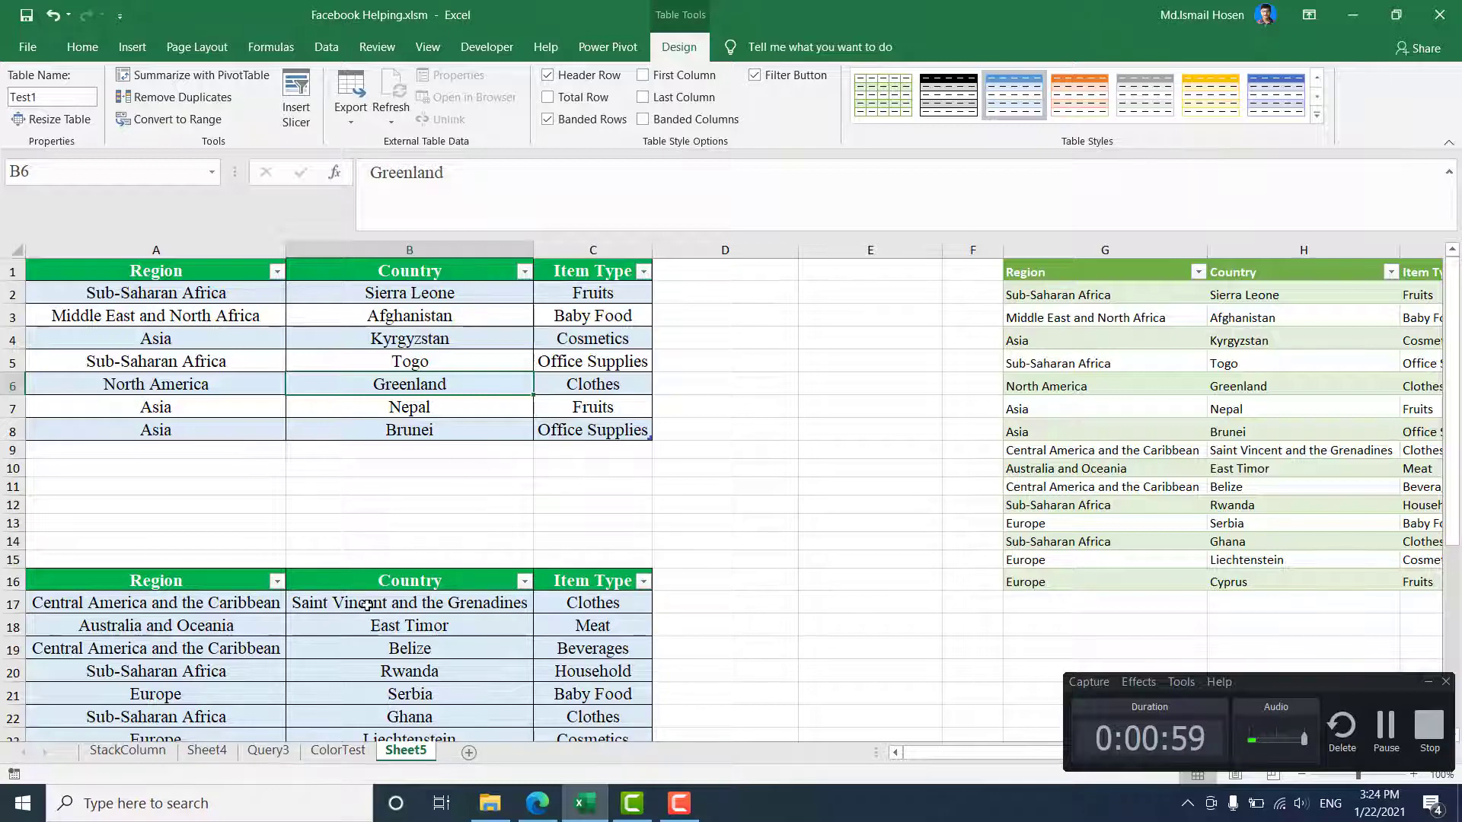
Compare the Region, Country and Item Type data of the two source tables on Sheet5.
{"action": "left_click", "coordinate": [427, 653]}
{"action": "left_click_drag", "start_coordinate": [423, 384], "coordinate": [423, 364]}
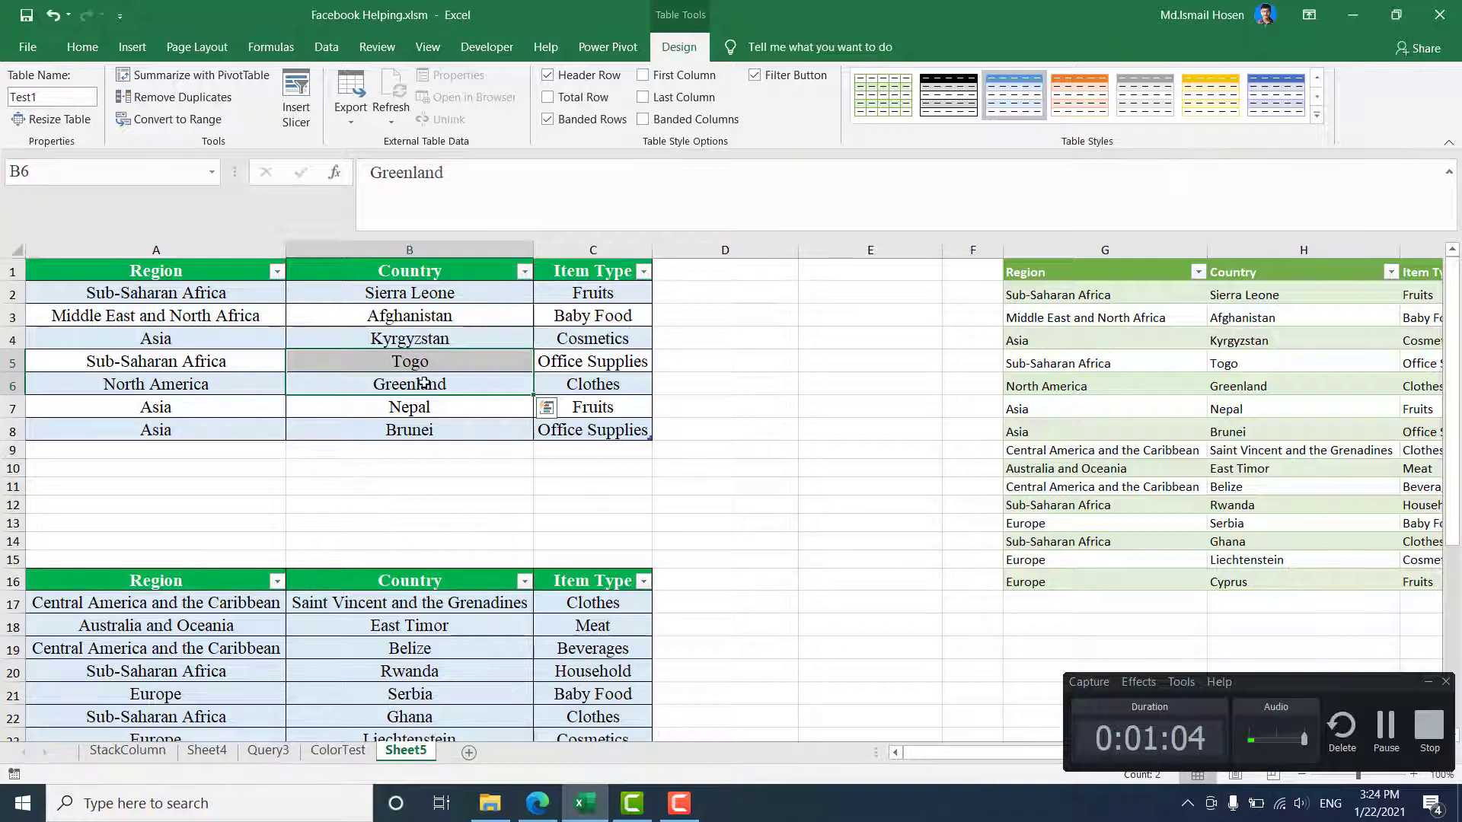
{"action": "left_click", "coordinate": [424, 383]}
{"action": "left_click", "coordinate": [427, 425]}
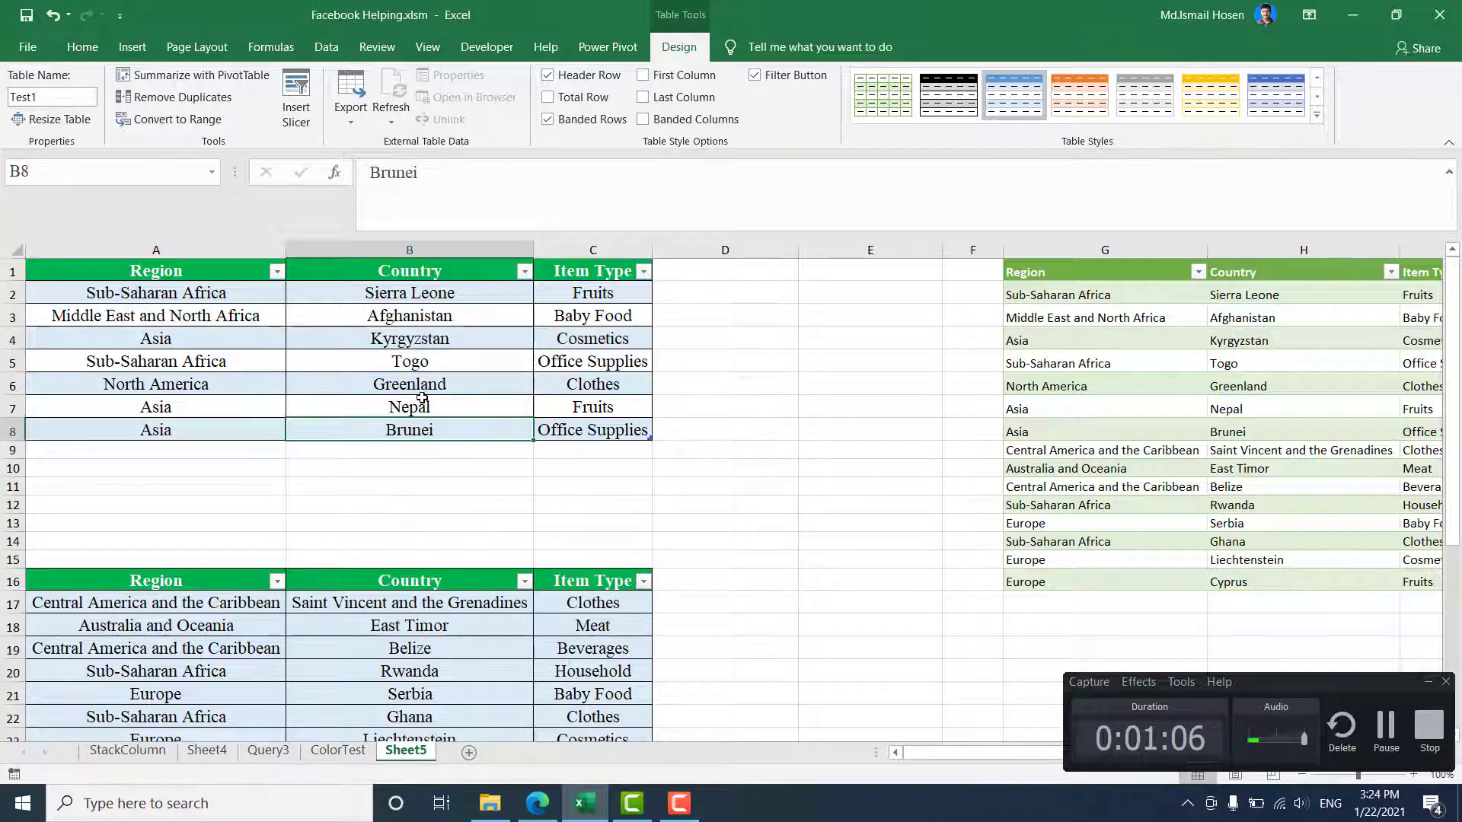
{"action": "left_click", "coordinate": [423, 399]}
{"action": "left_click", "coordinate": [592, 386]}
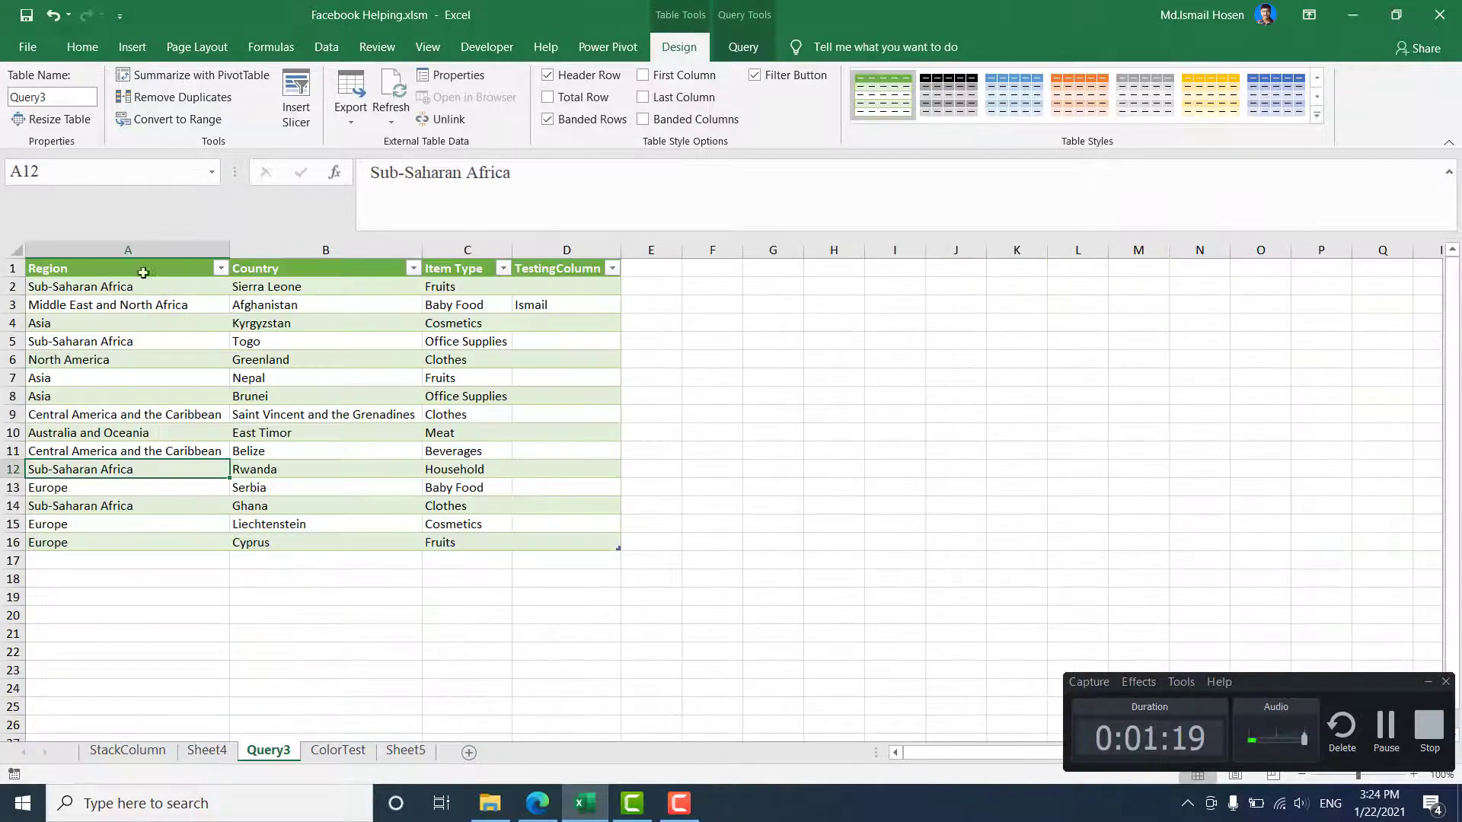
Review the combined table on the Query3 sheet and open its query in the Power Query Editor.
{"action": "left_click", "coordinate": [144, 271]}
{"action": "left_click", "coordinate": [262, 364]}
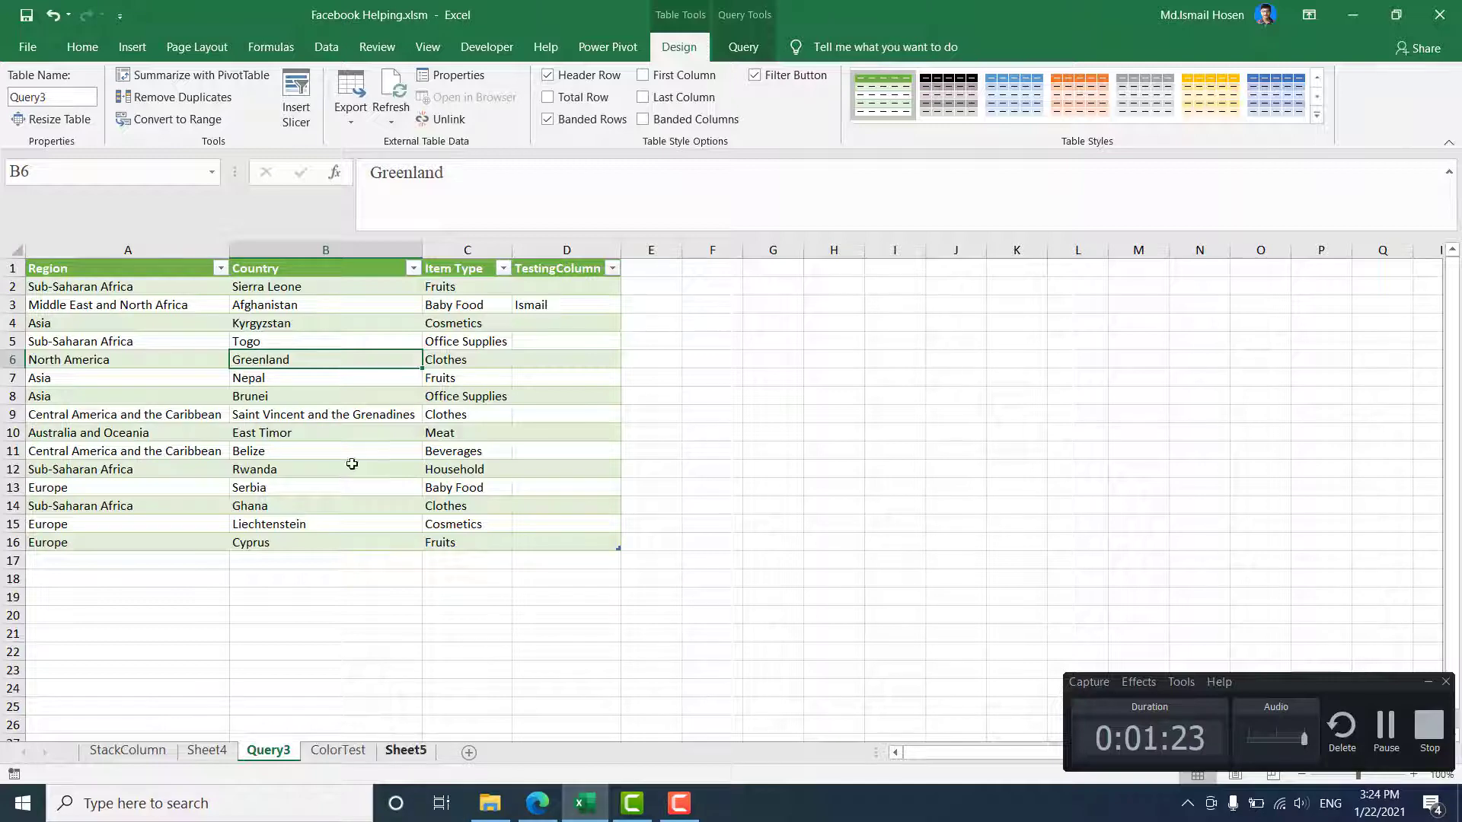
{"action": "left_click", "coordinate": [317, 340]}
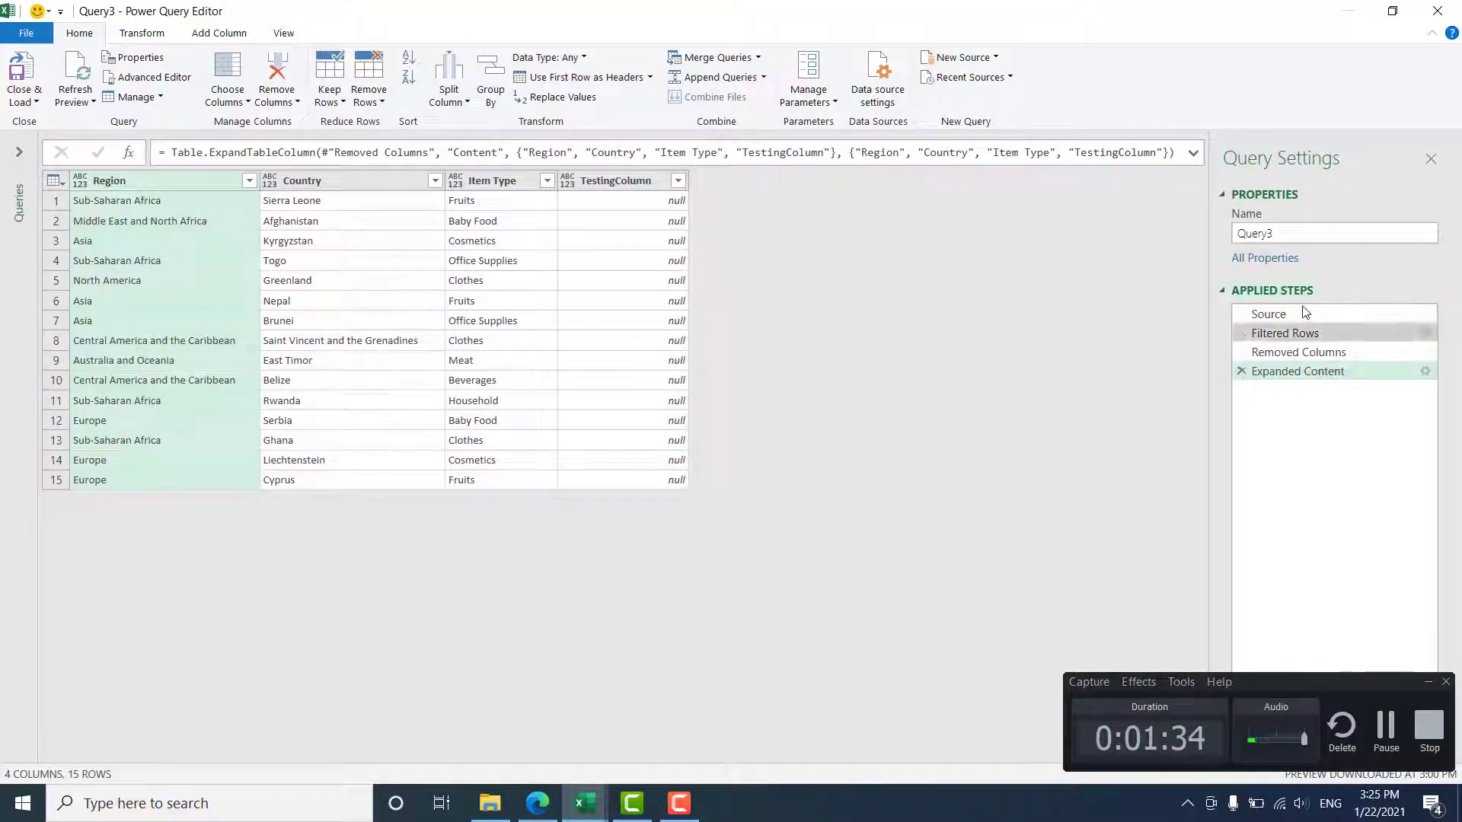
Examine the query's Source step, its Excel.CurrentWorkbook() formula and each table name from Table1 to Query1__2.
{"action": "left_click", "coordinate": [1307, 315]}
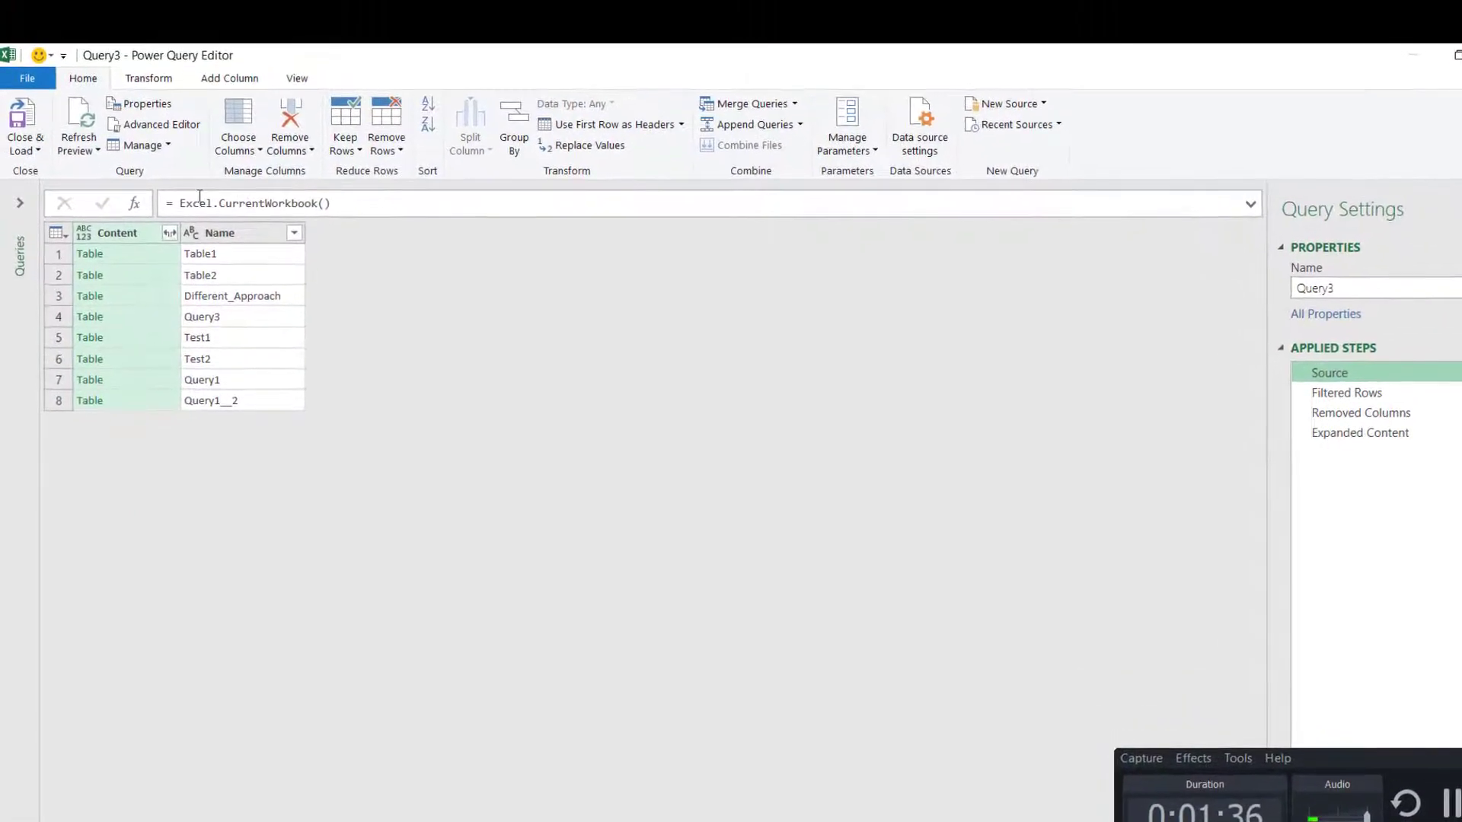
{"action": "left_click_drag", "start_coordinate": [173, 202], "coordinate": [336, 221]}
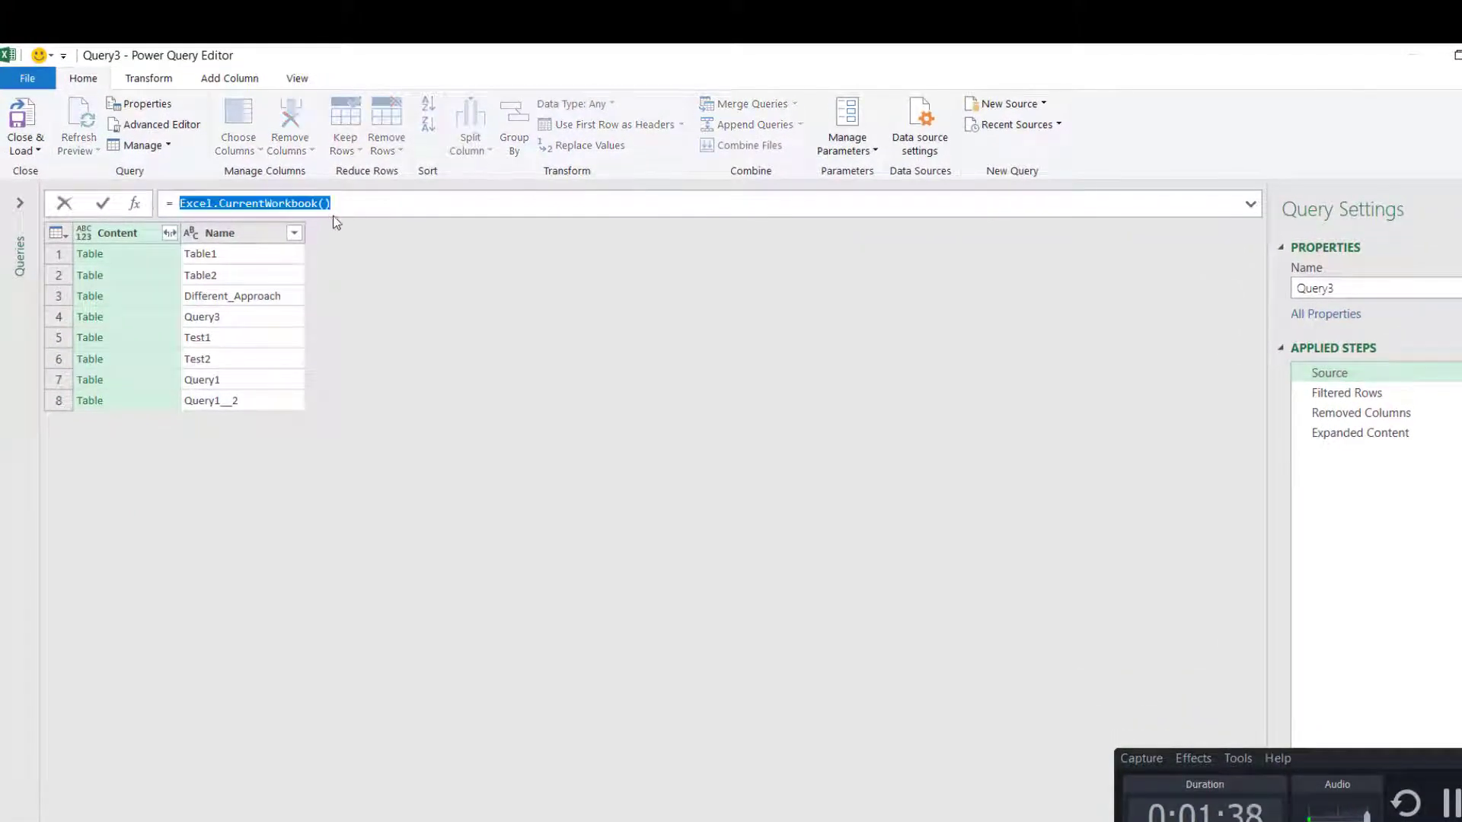
{"action": "left_click", "coordinate": [394, 222]}
{"action": "left_click", "coordinate": [244, 256]}
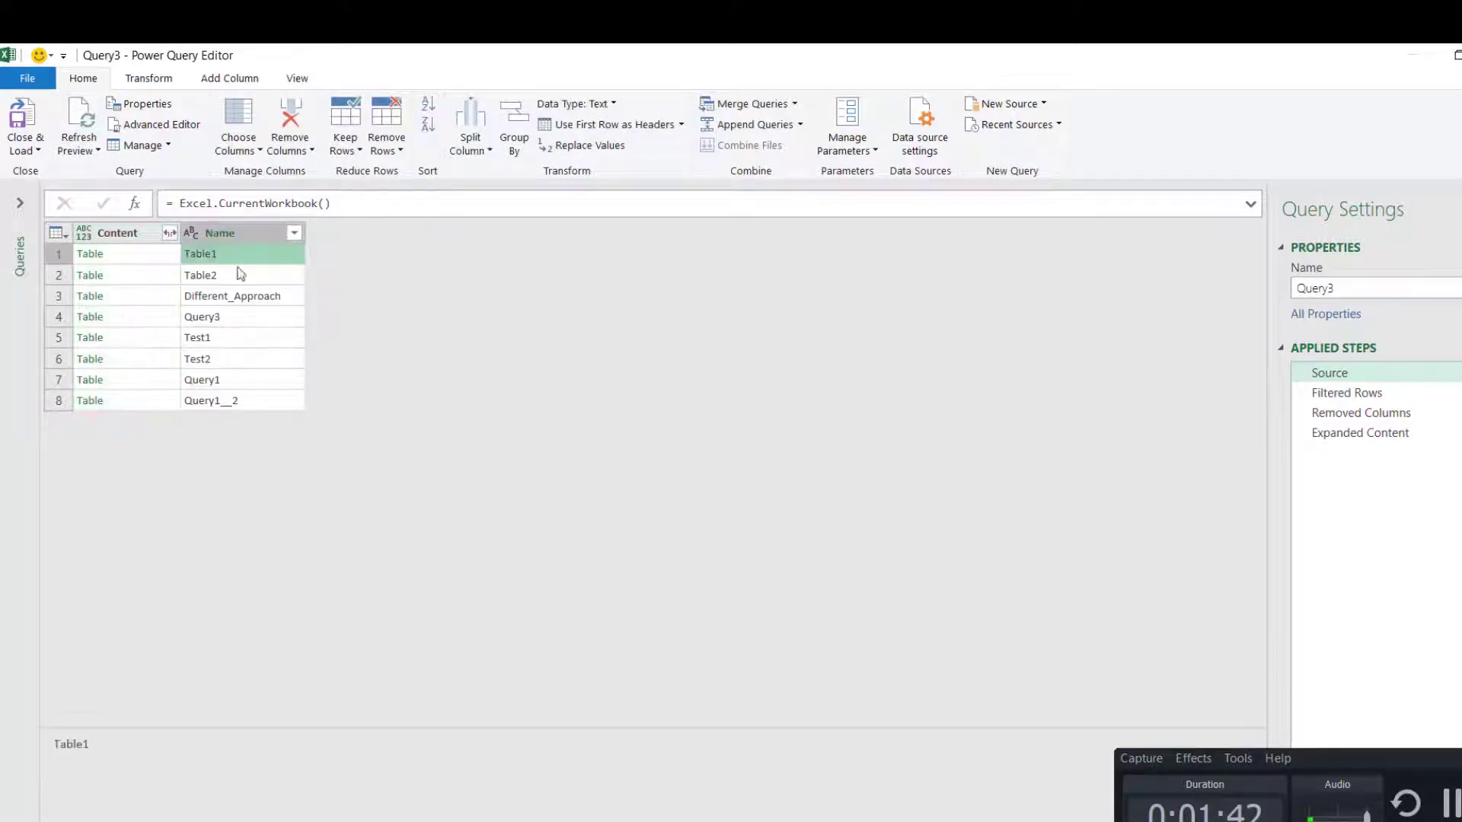
{"action": "left_click", "coordinate": [237, 278]}
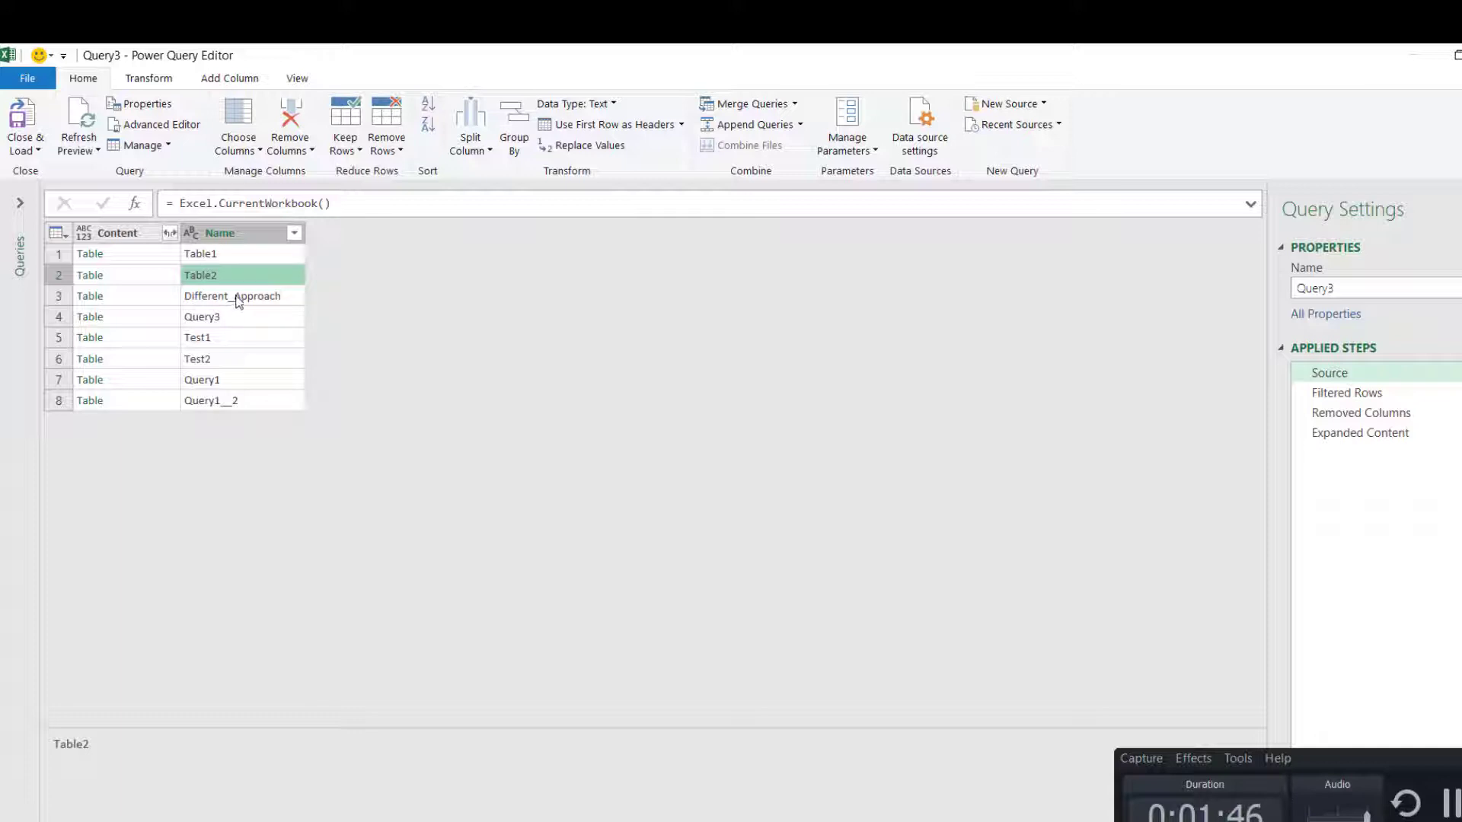
{"action": "left_click", "coordinate": [237, 300]}
{"action": "left_click", "coordinate": [232, 322]}
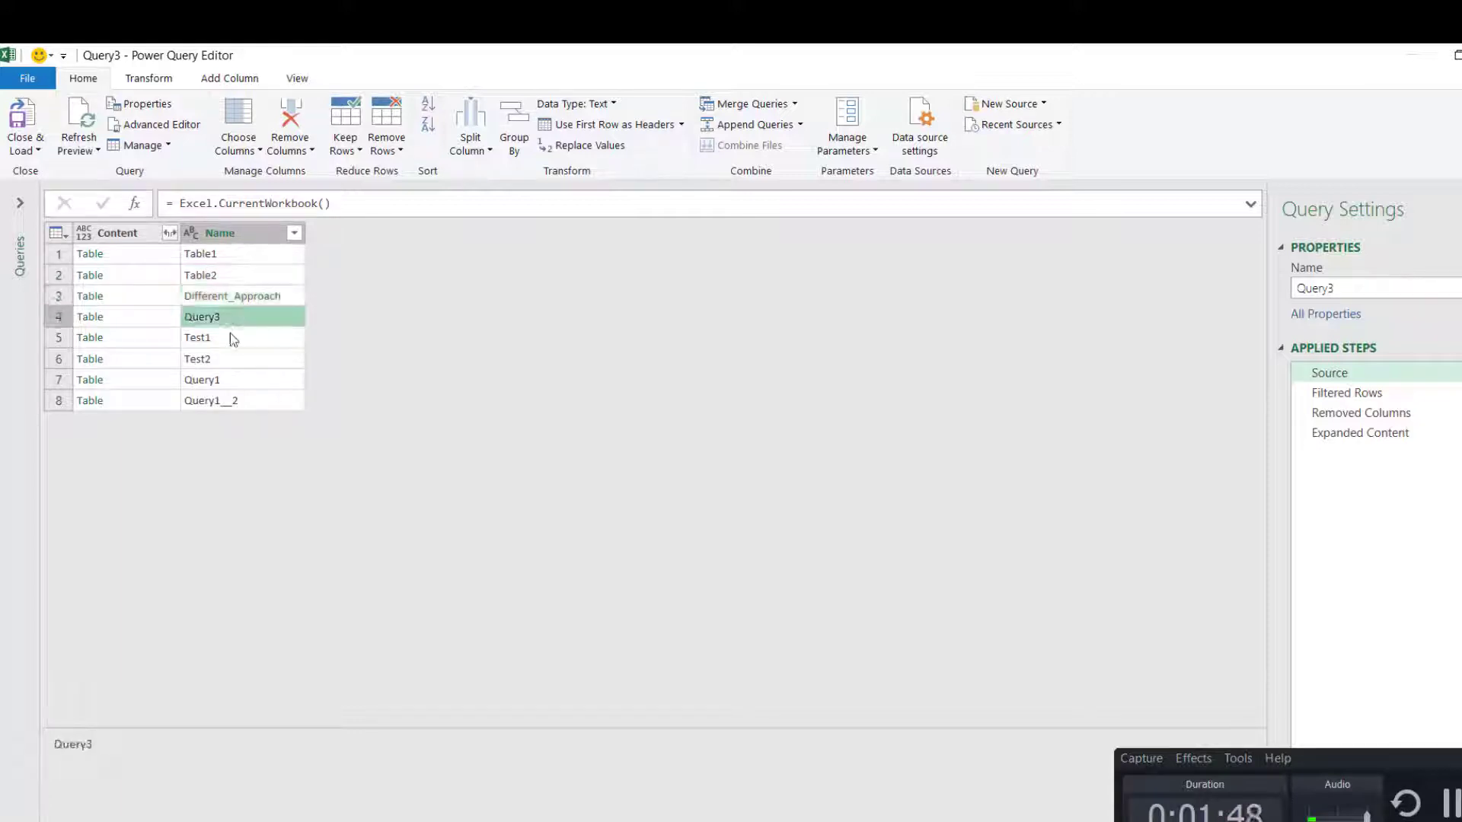
{"action": "left_click", "coordinate": [238, 344]}
{"action": "left_click", "coordinate": [238, 359]}
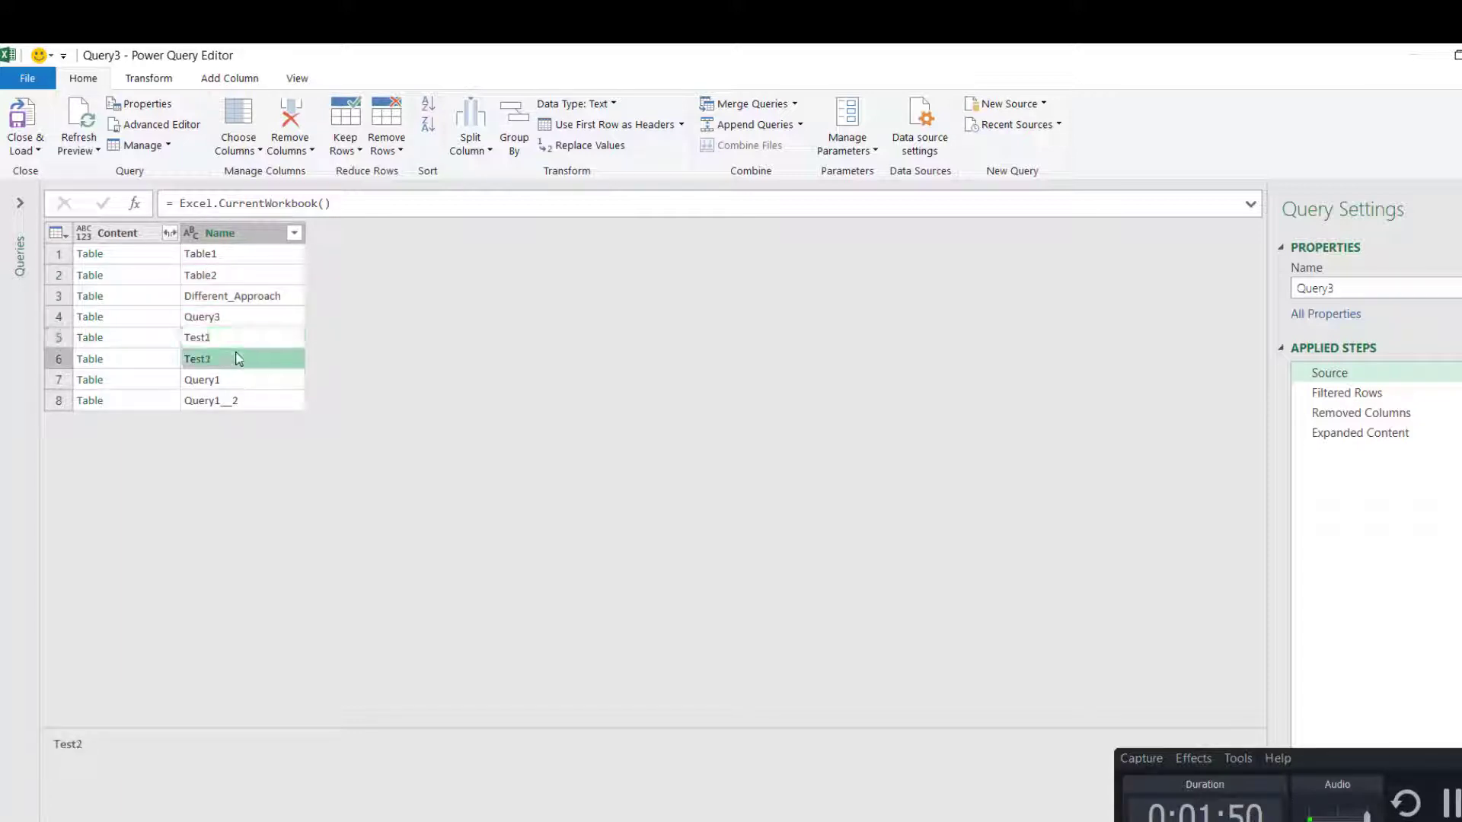
{"action": "left_click", "coordinate": [239, 378]}
{"action": "left_click", "coordinate": [241, 403]}
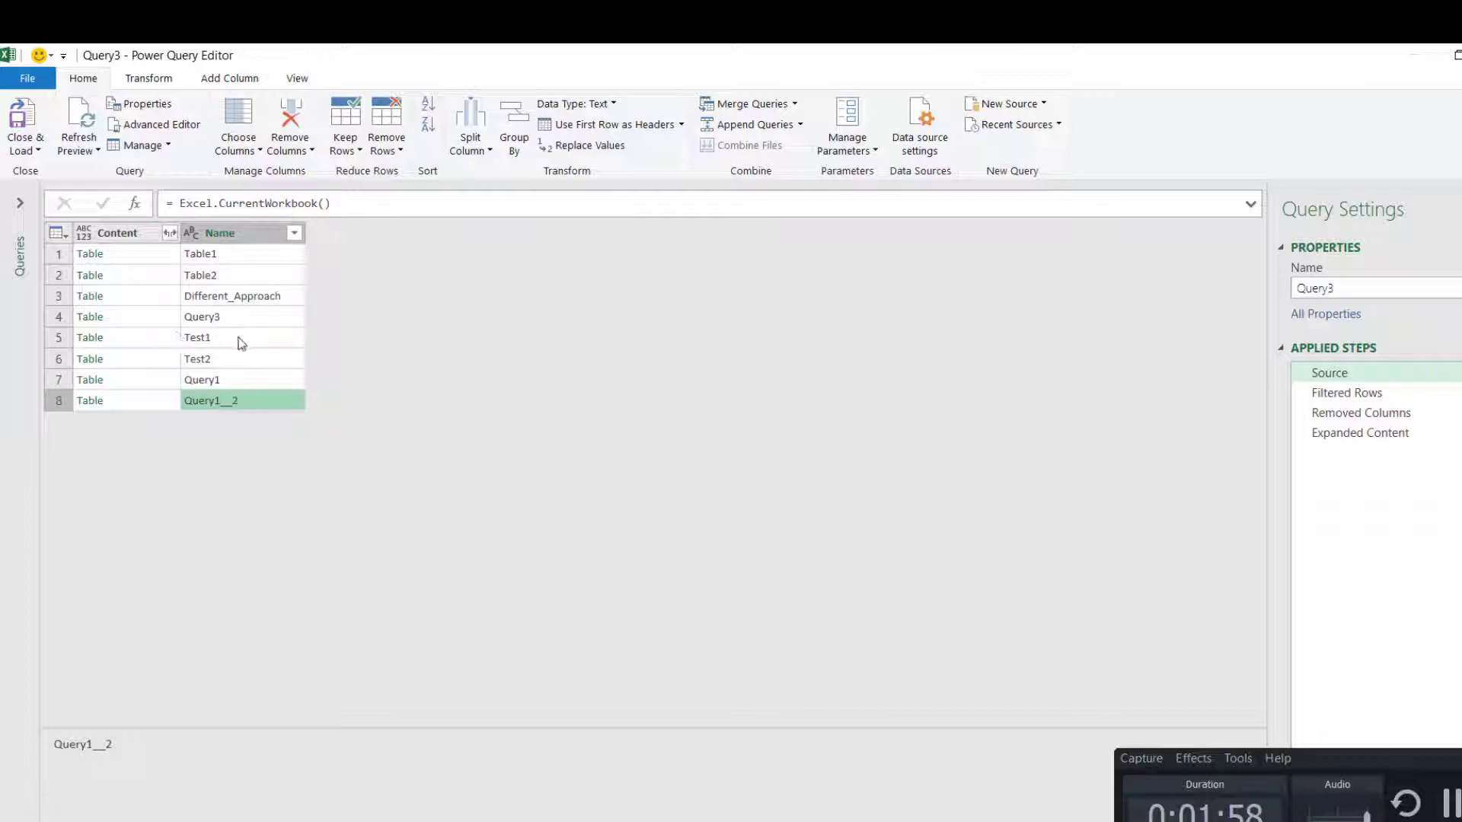
Examine the Filtered Rows step's Text.Contains condition on "Test" and preview the contents of the Test1 and Test2 tables.
{"action": "left_click", "coordinate": [1370, 399]}
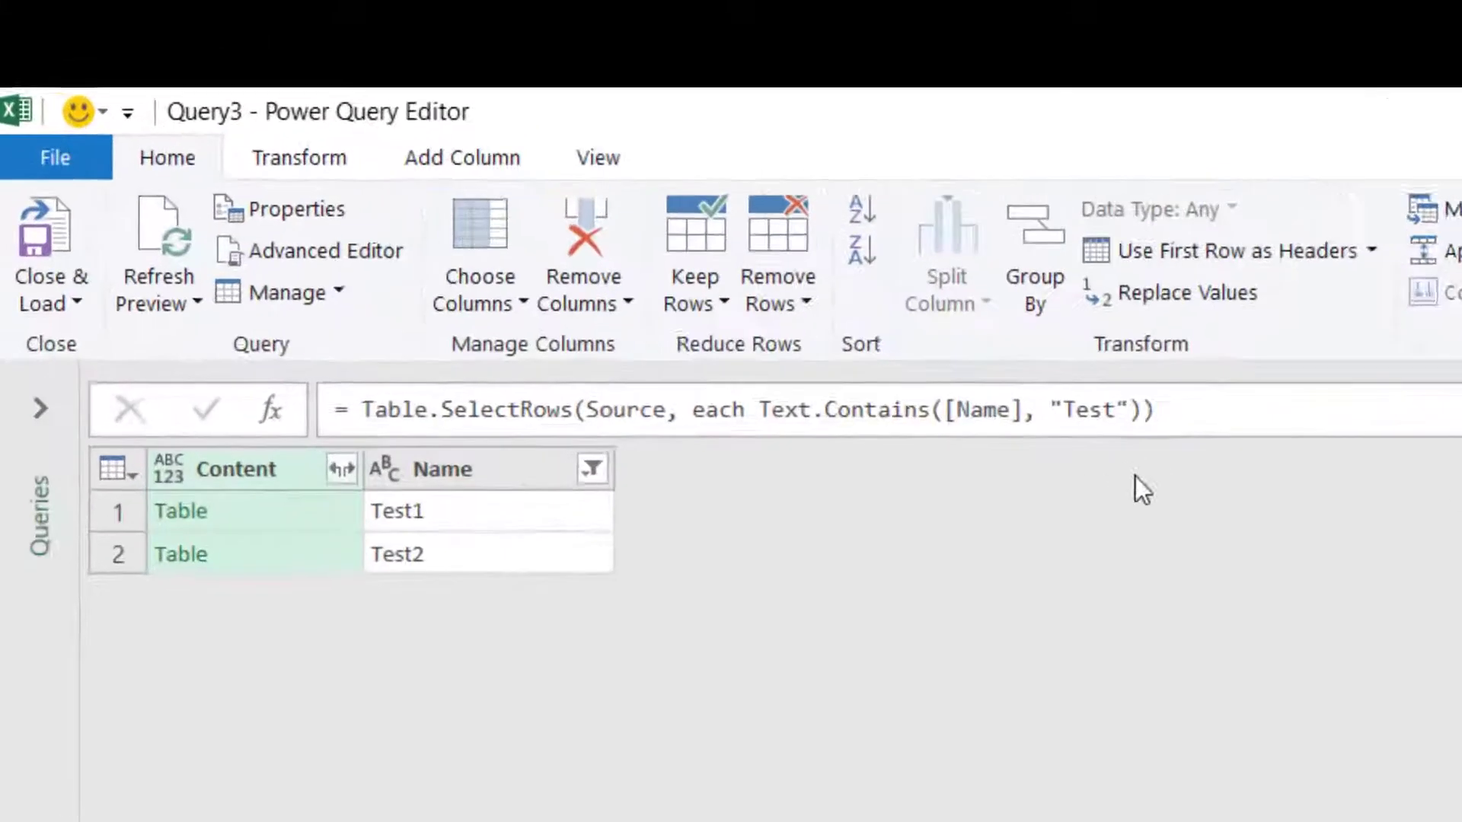
{"action": "left_click_drag", "start_coordinate": [525, 203], "coordinate": [609, 218]}
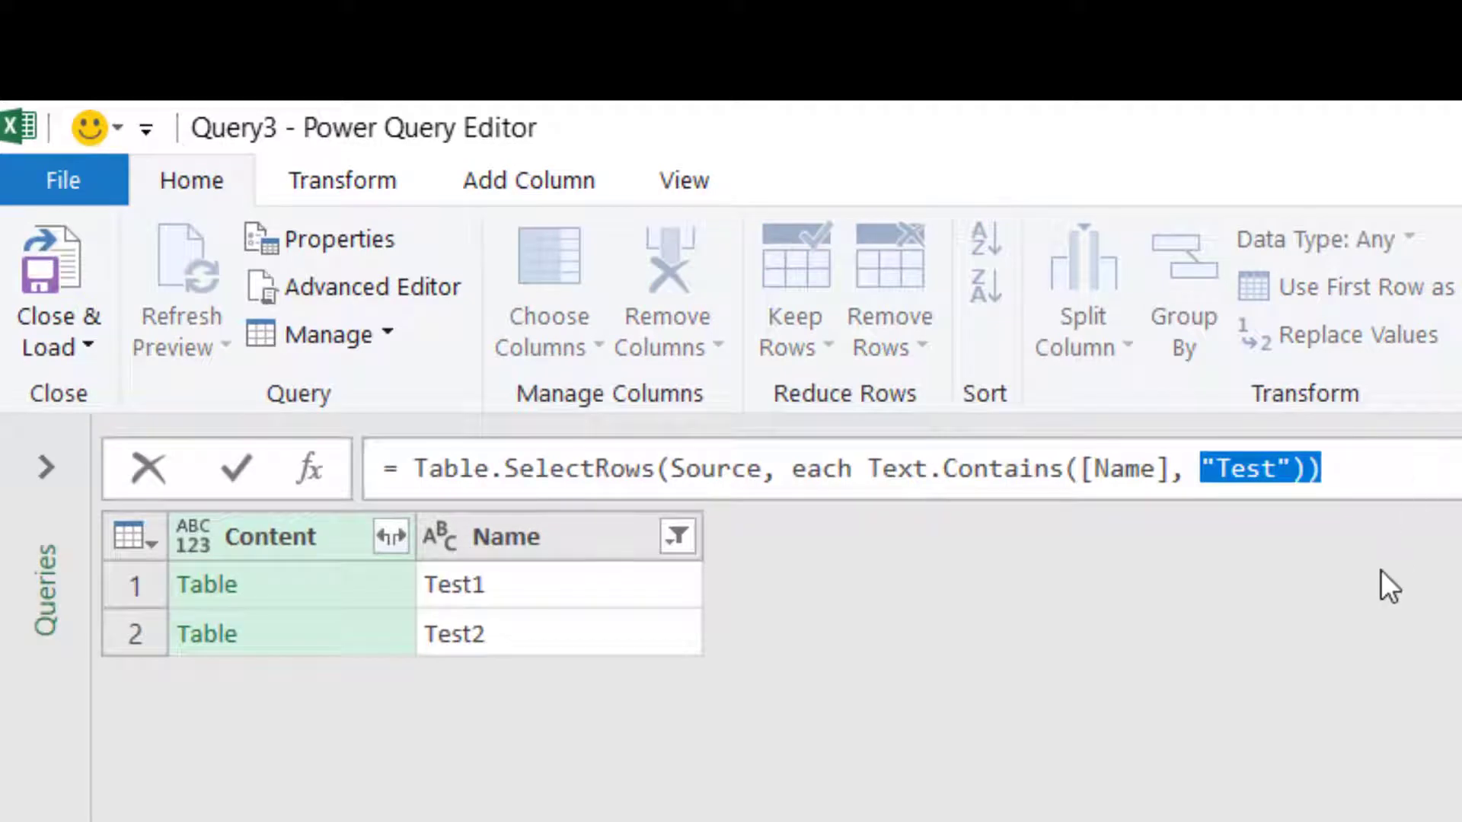
{"action": "left_click", "coordinate": [1366, 591]}
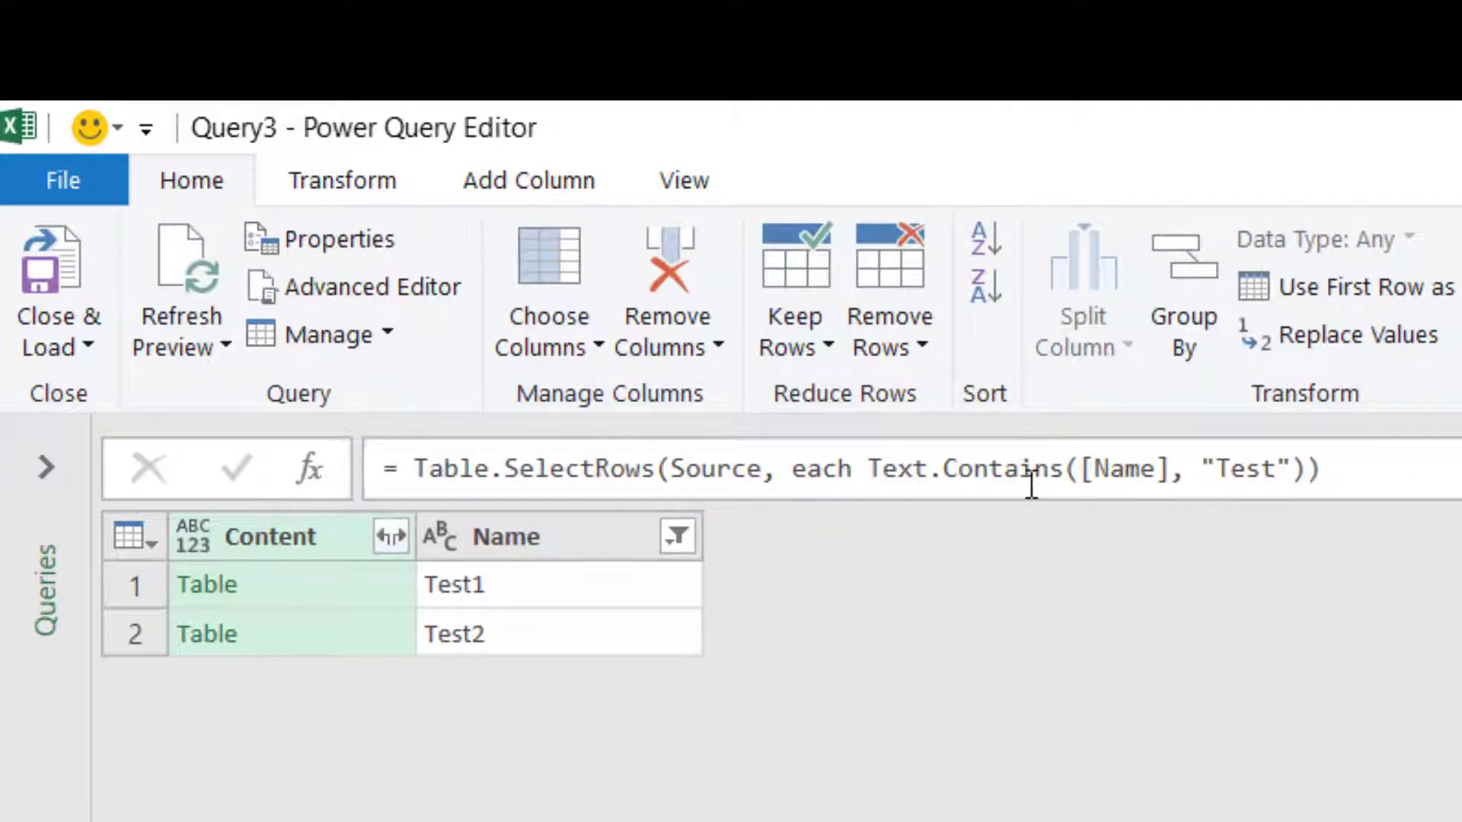
{"action": "left_click_drag", "start_coordinate": [870, 468], "coordinate": [1064, 470]}
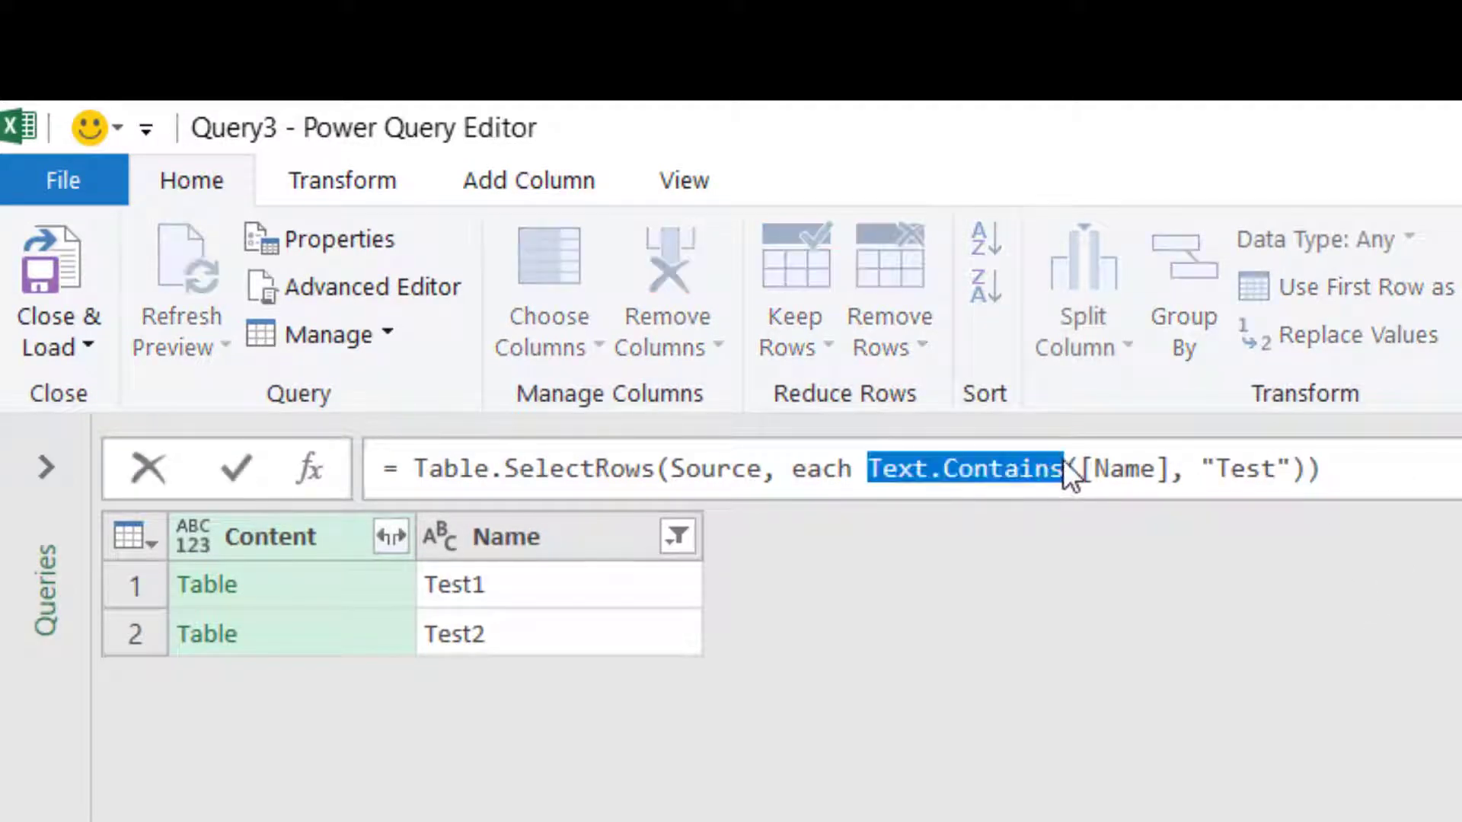
{"action": "left_click", "coordinate": [1072, 659]}
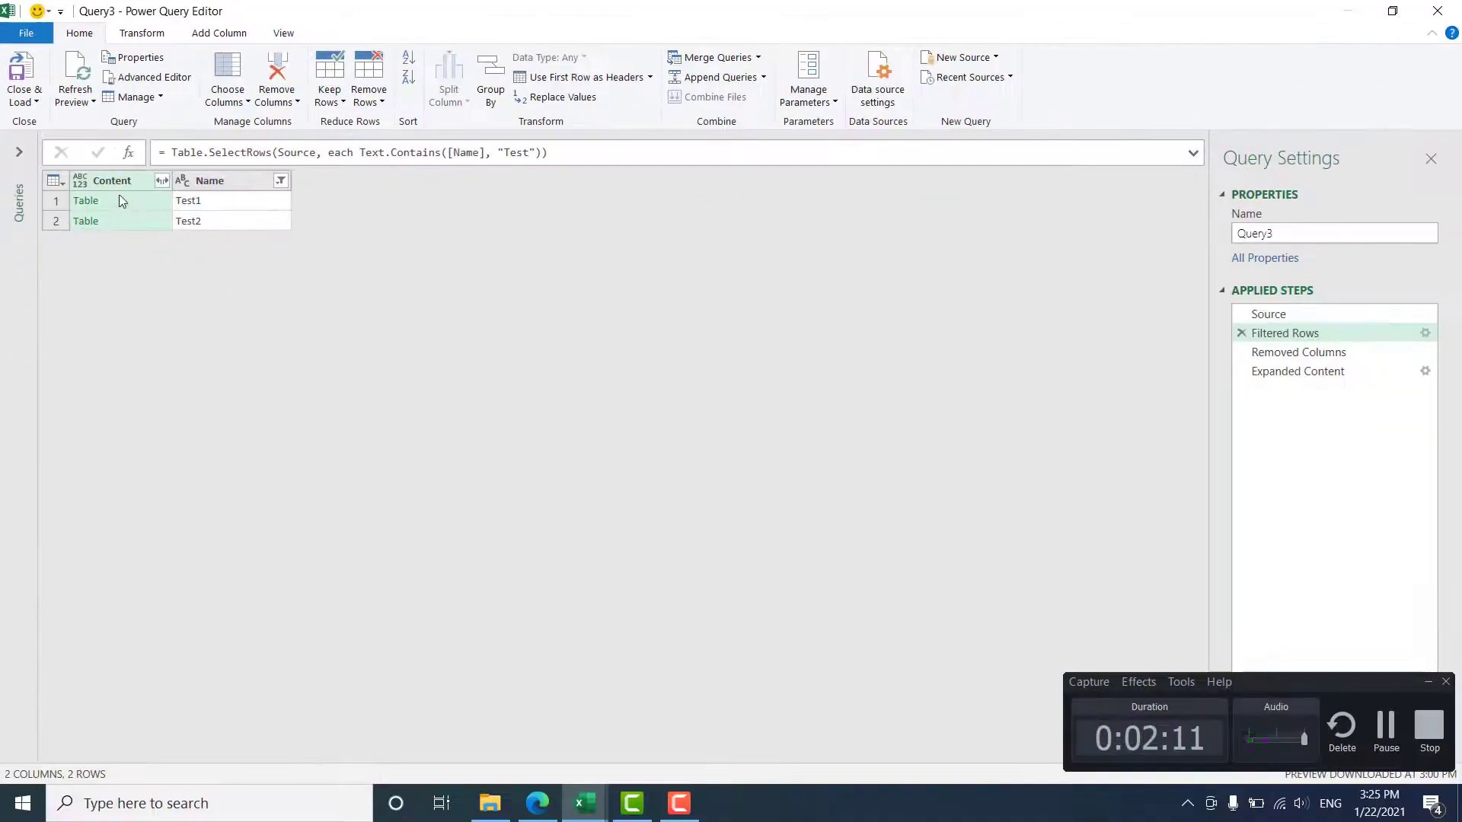
{"action": "left_click", "coordinate": [279, 580]}
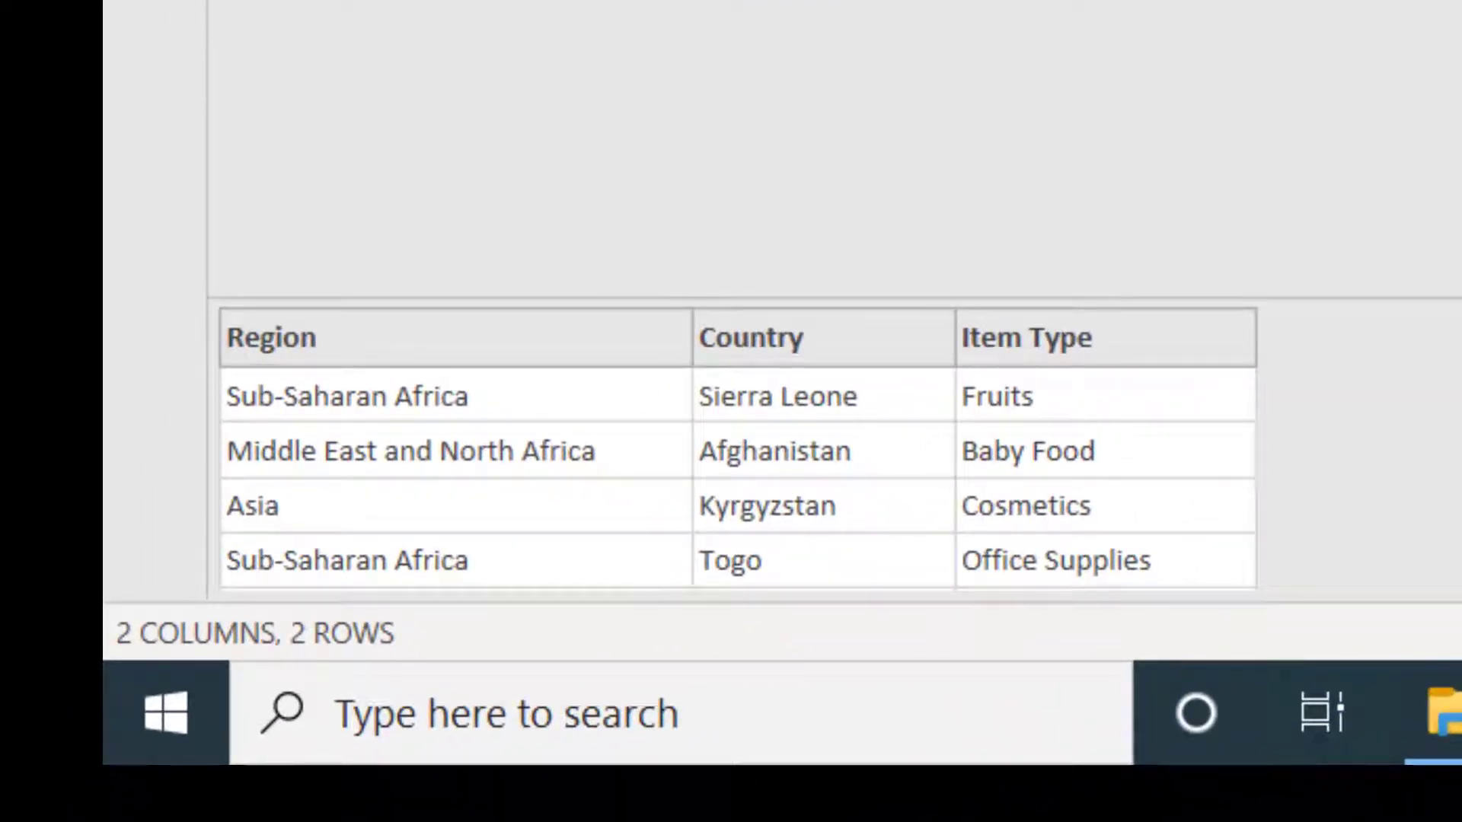
{"action": "left_click", "coordinate": [198, 20]}
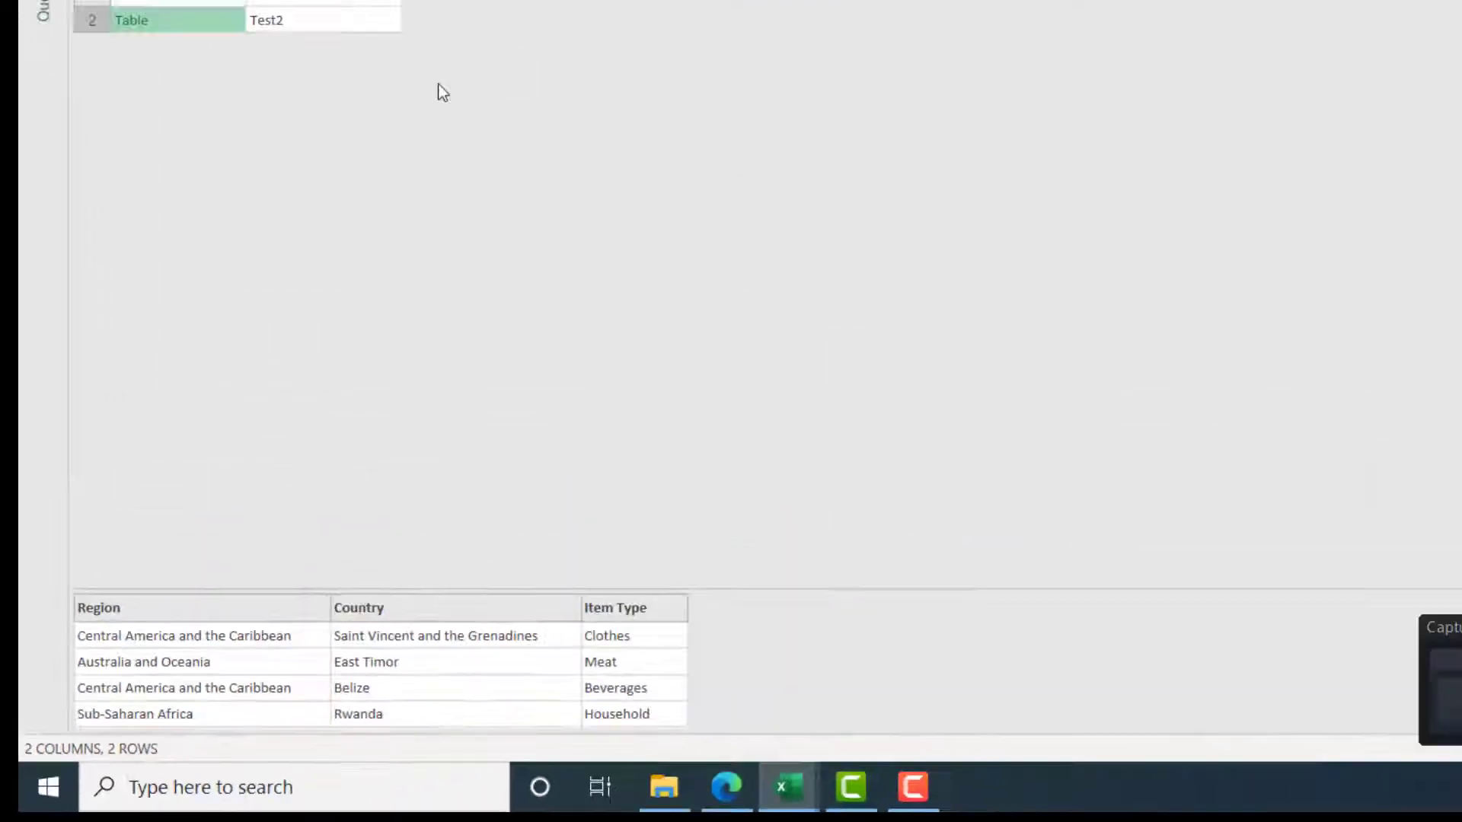
Inspect the Removed Columns step and the expand options of its Content column without applying them.
{"action": "left_click", "coordinate": [1308, 350]}
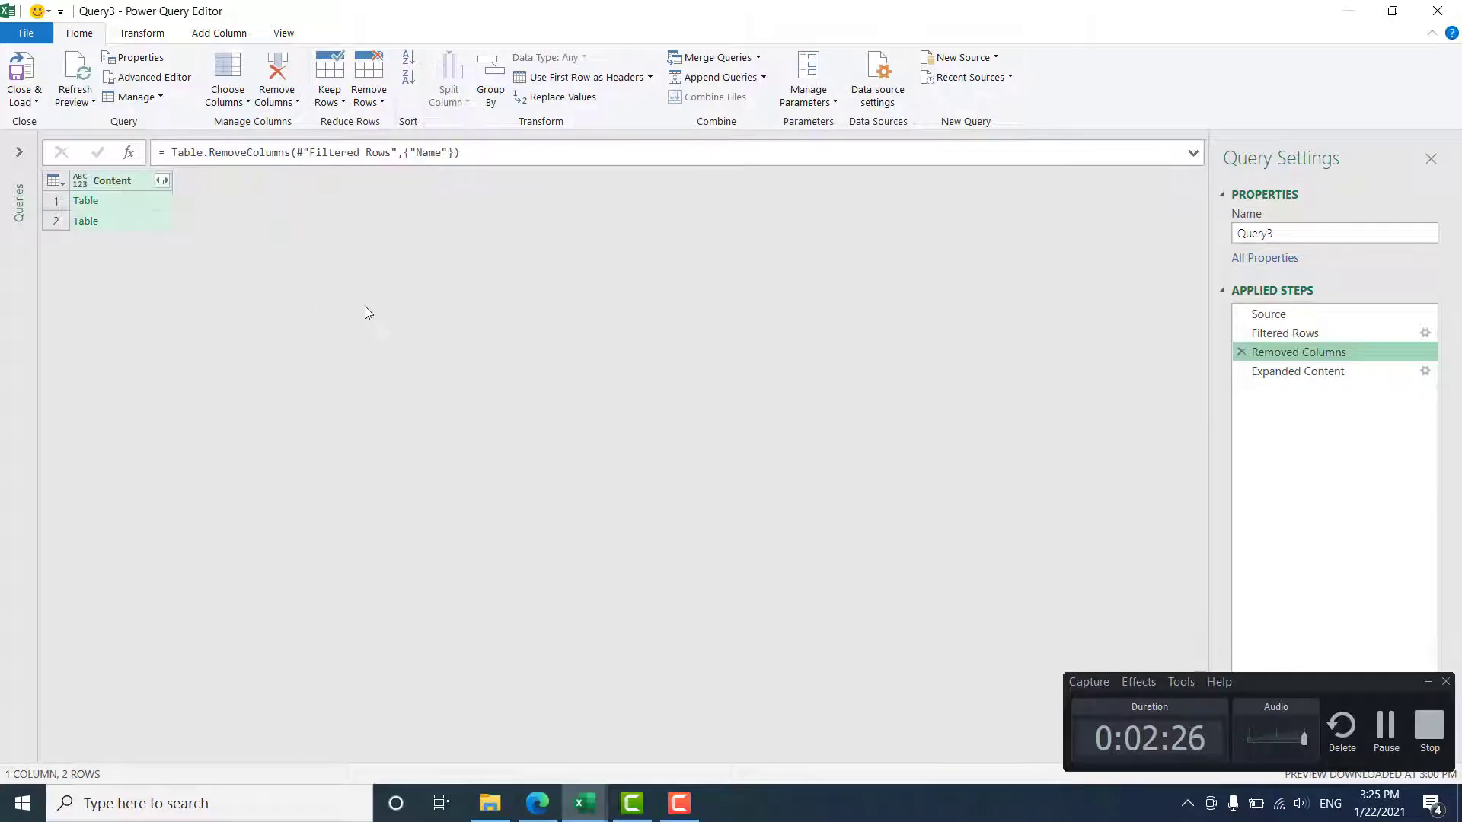
{"action": "left_click", "coordinate": [161, 182]}
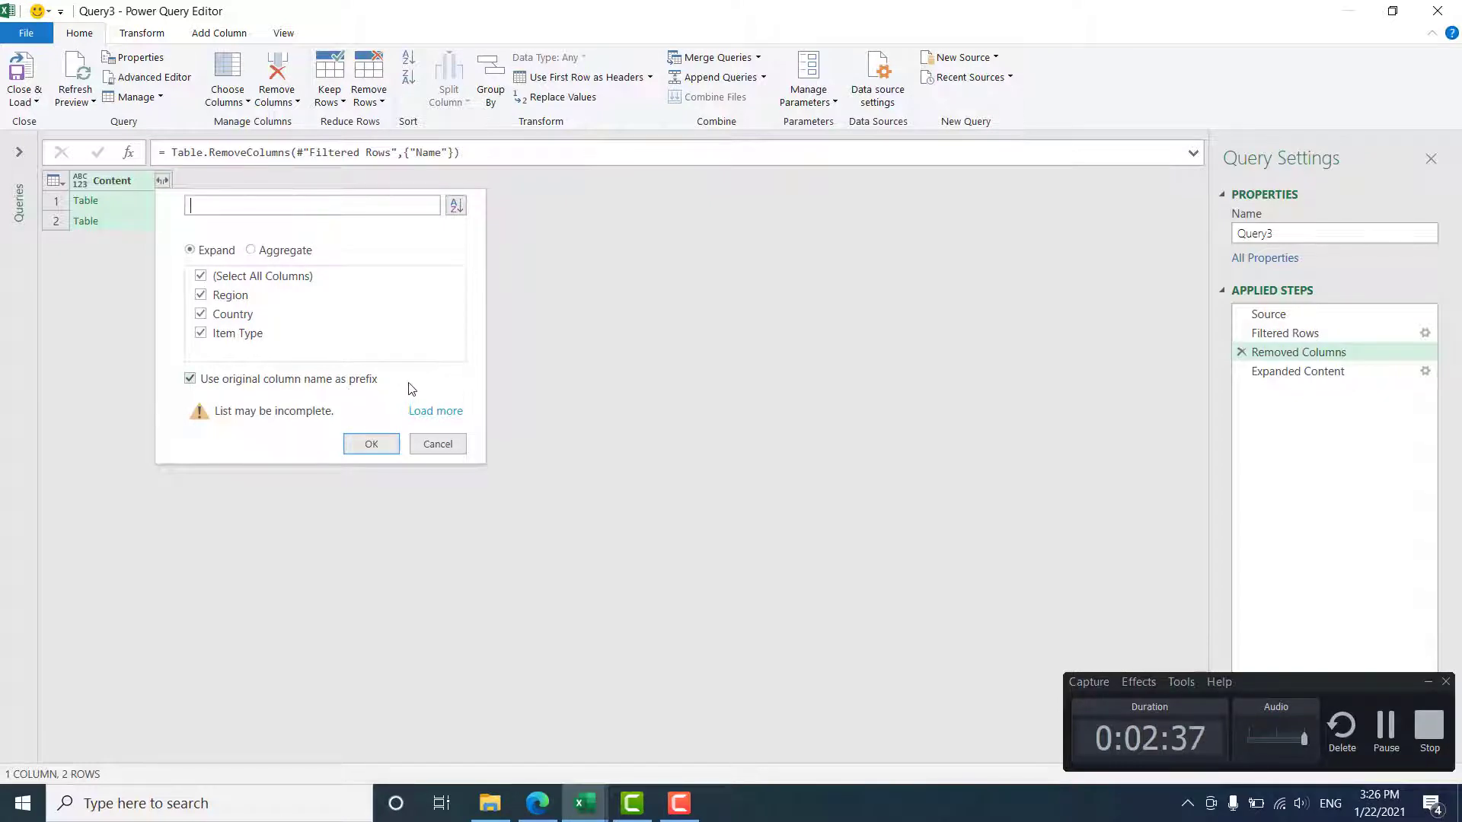
{"action": "left_click", "coordinate": [438, 444]}
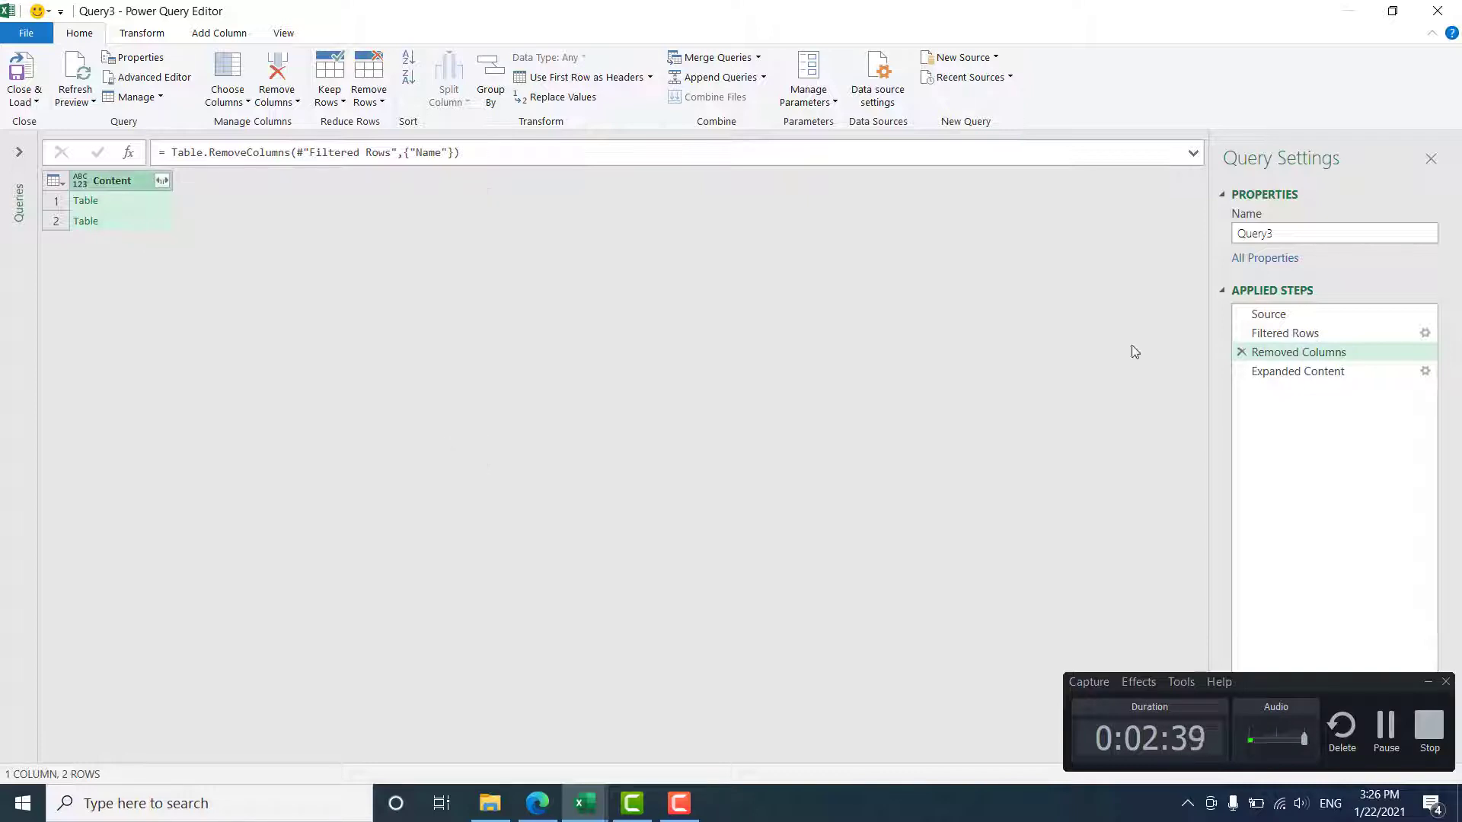
Examine the full Table.ExpandTableColumn formula of the Expanded Content step, including its first list of column names.
{"action": "left_click", "coordinate": [1295, 372]}
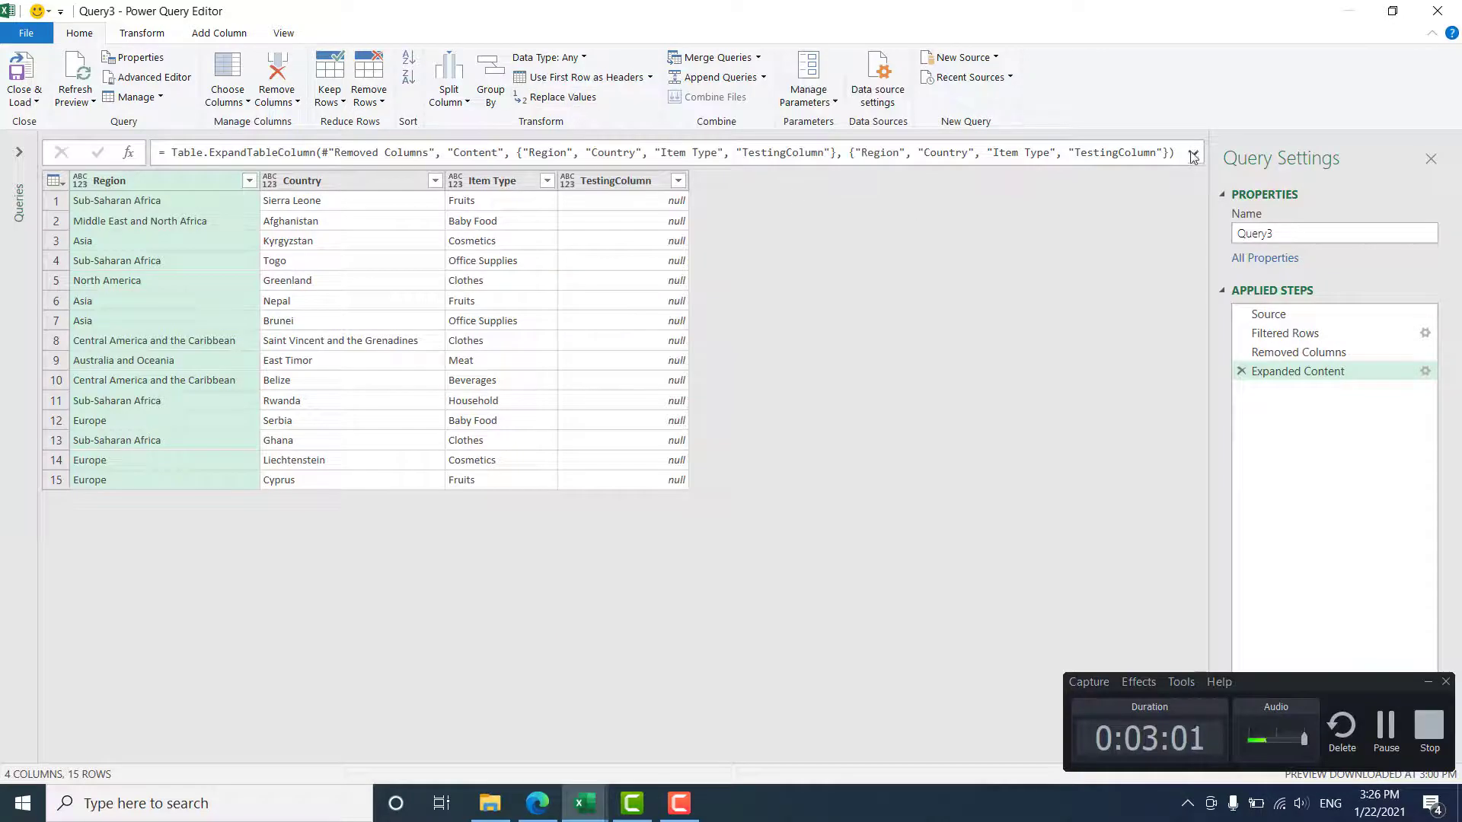
{"action": "left_click", "coordinate": [1194, 155]}
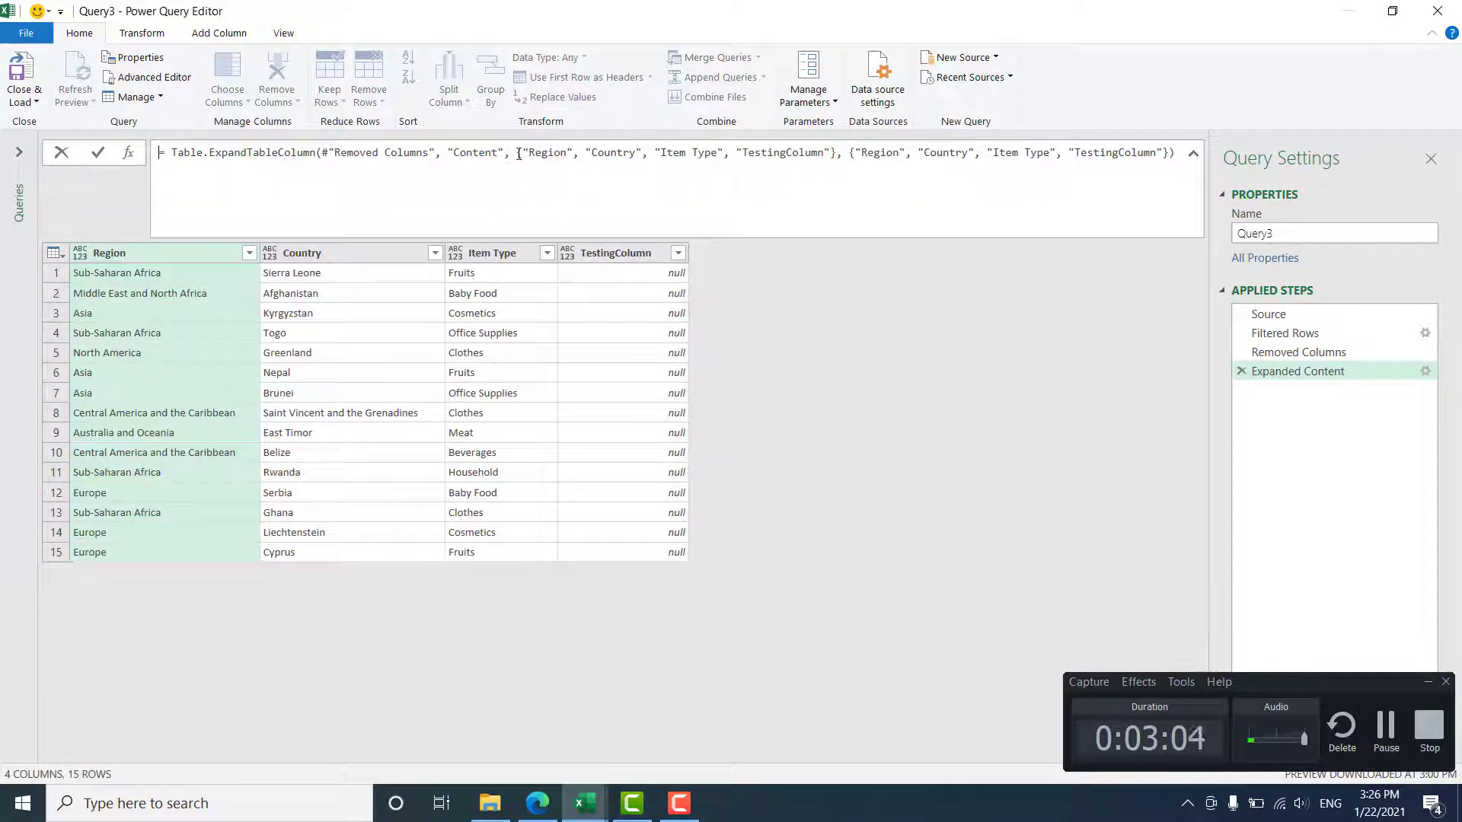
{"action": "left_click_drag", "start_coordinate": [518, 154], "coordinate": [793, 156]}
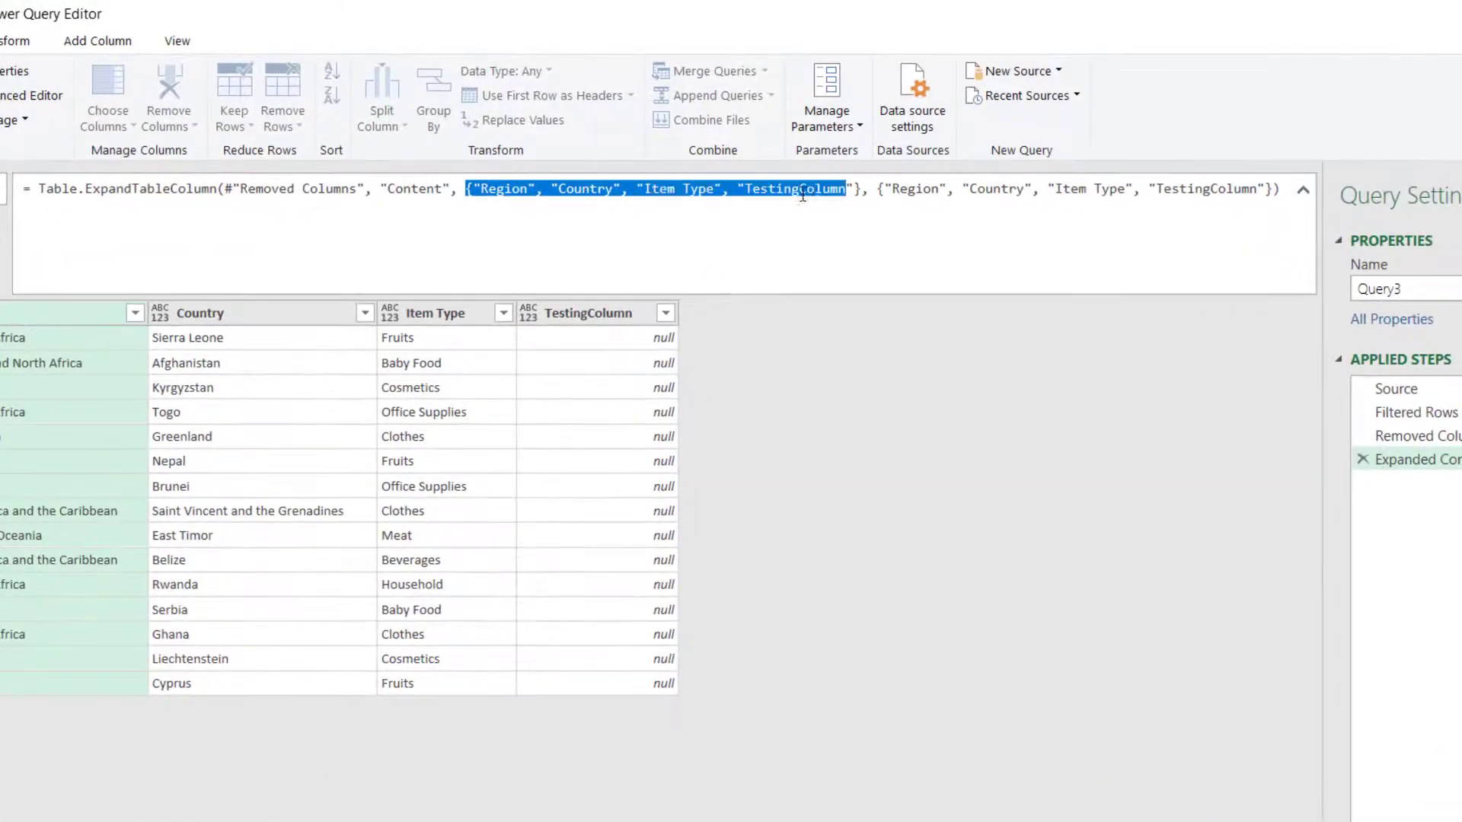
{"action": "left_click", "coordinate": [191, 200]}
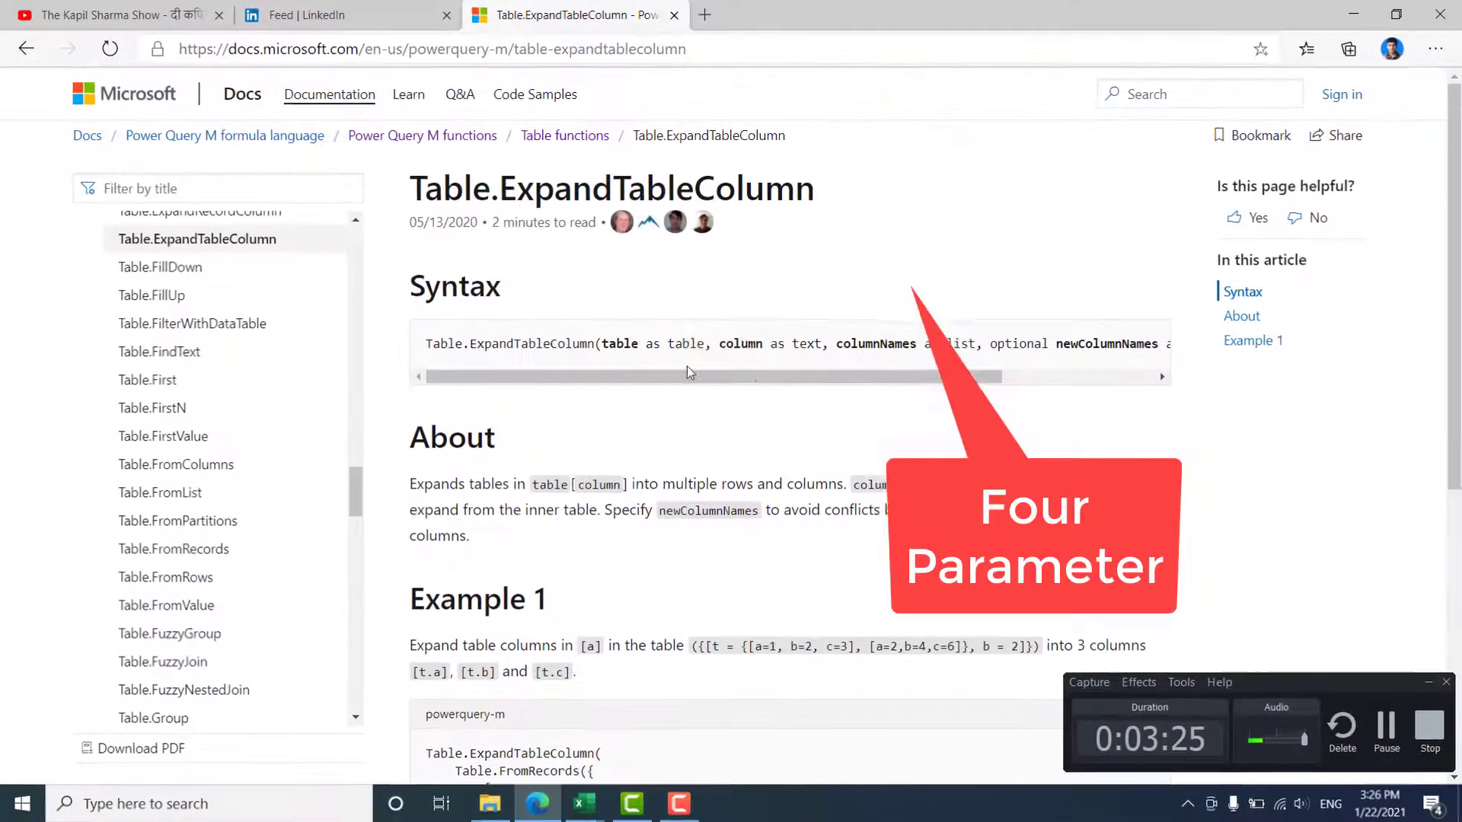
Read the Table.ExpandTableColumn syntax, covering its table, column, columnNames and optional newColumnNames parameters.
{"action": "left_click_drag", "start_coordinate": [689, 345], "coordinate": [749, 345]}
{"action": "left_click", "coordinate": [624, 340]}
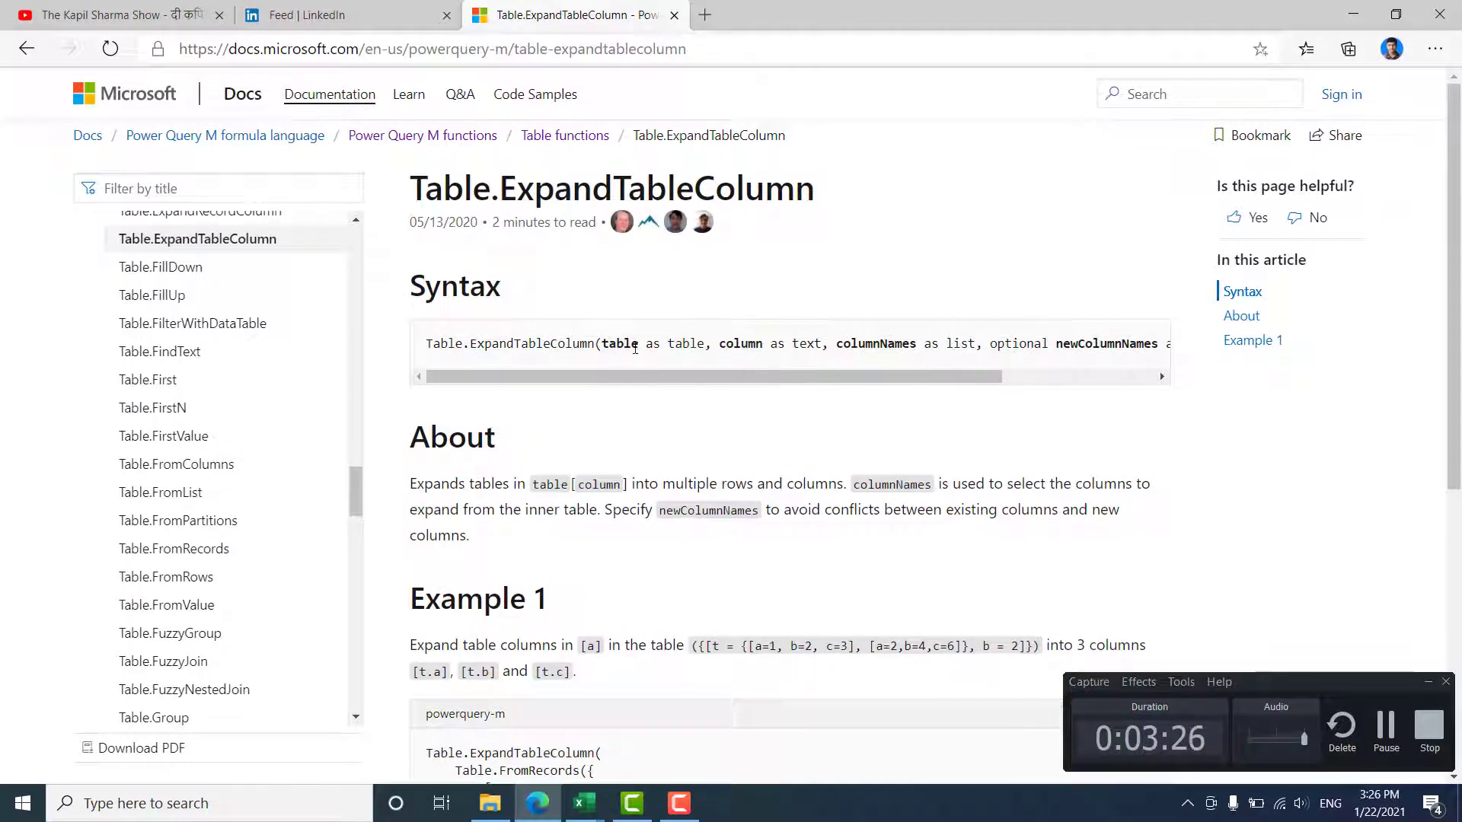
{"action": "left_click_drag", "start_coordinate": [609, 343], "coordinate": [947, 375]}
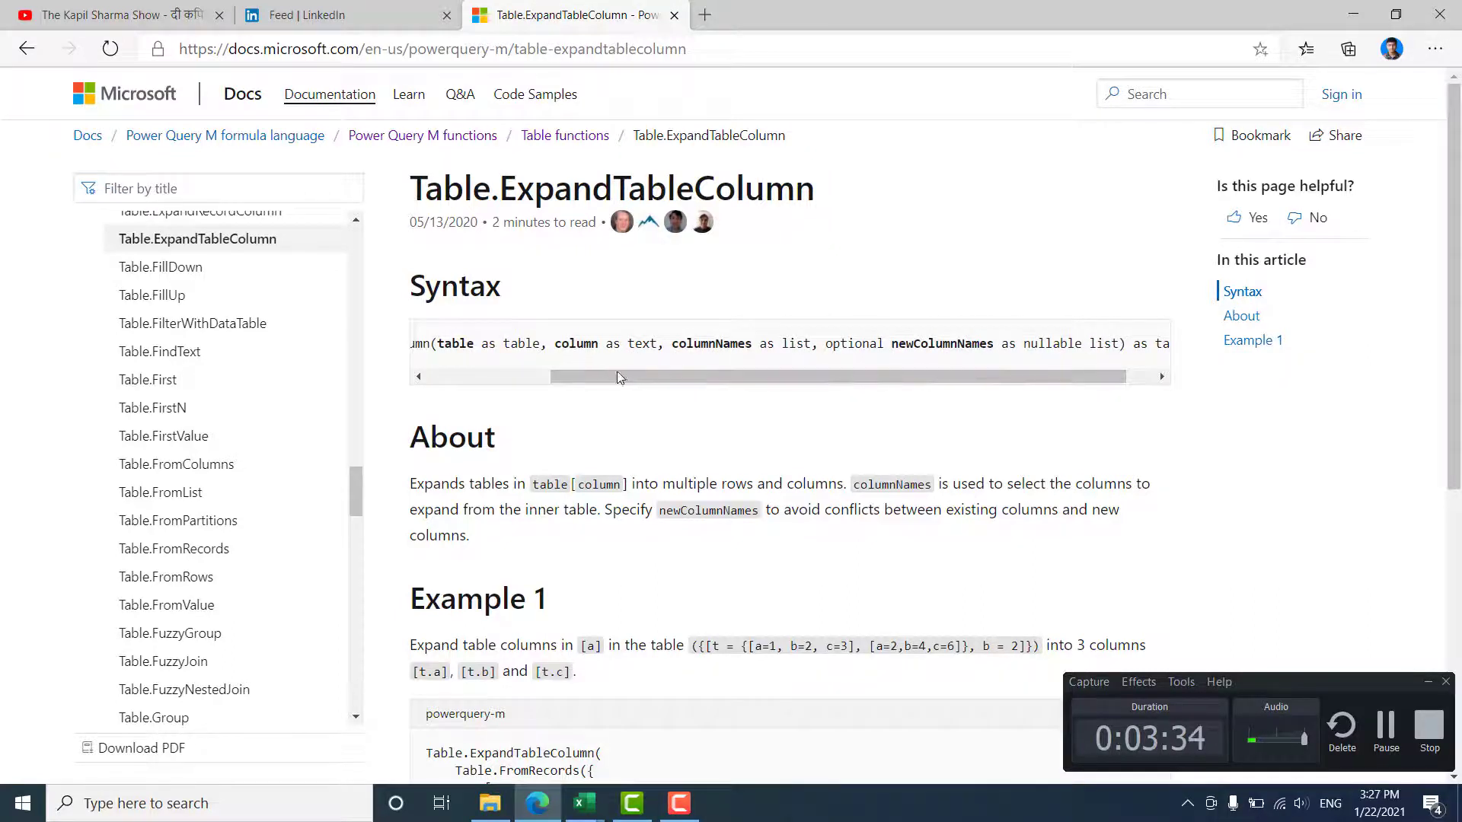
{"action": "left_click_drag", "start_coordinate": [619, 377], "coordinate": [596, 343]}
{"action": "left_click", "coordinate": [701, 345]}
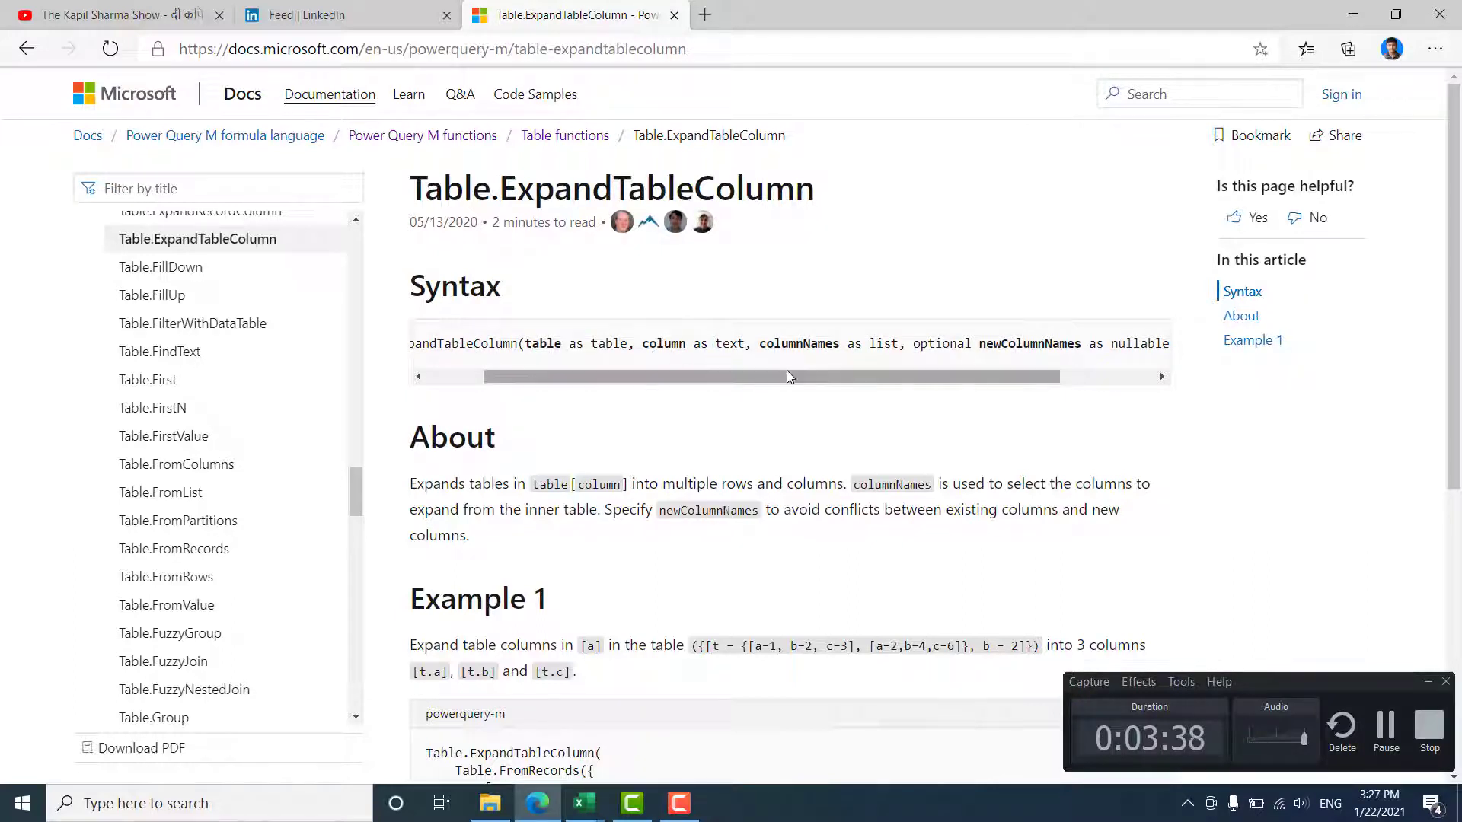
{"action": "left_click_drag", "start_coordinate": [787, 375], "coordinate": [851, 375]}
{"action": "left_click_drag", "start_coordinate": [705, 343], "coordinate": [800, 353]}
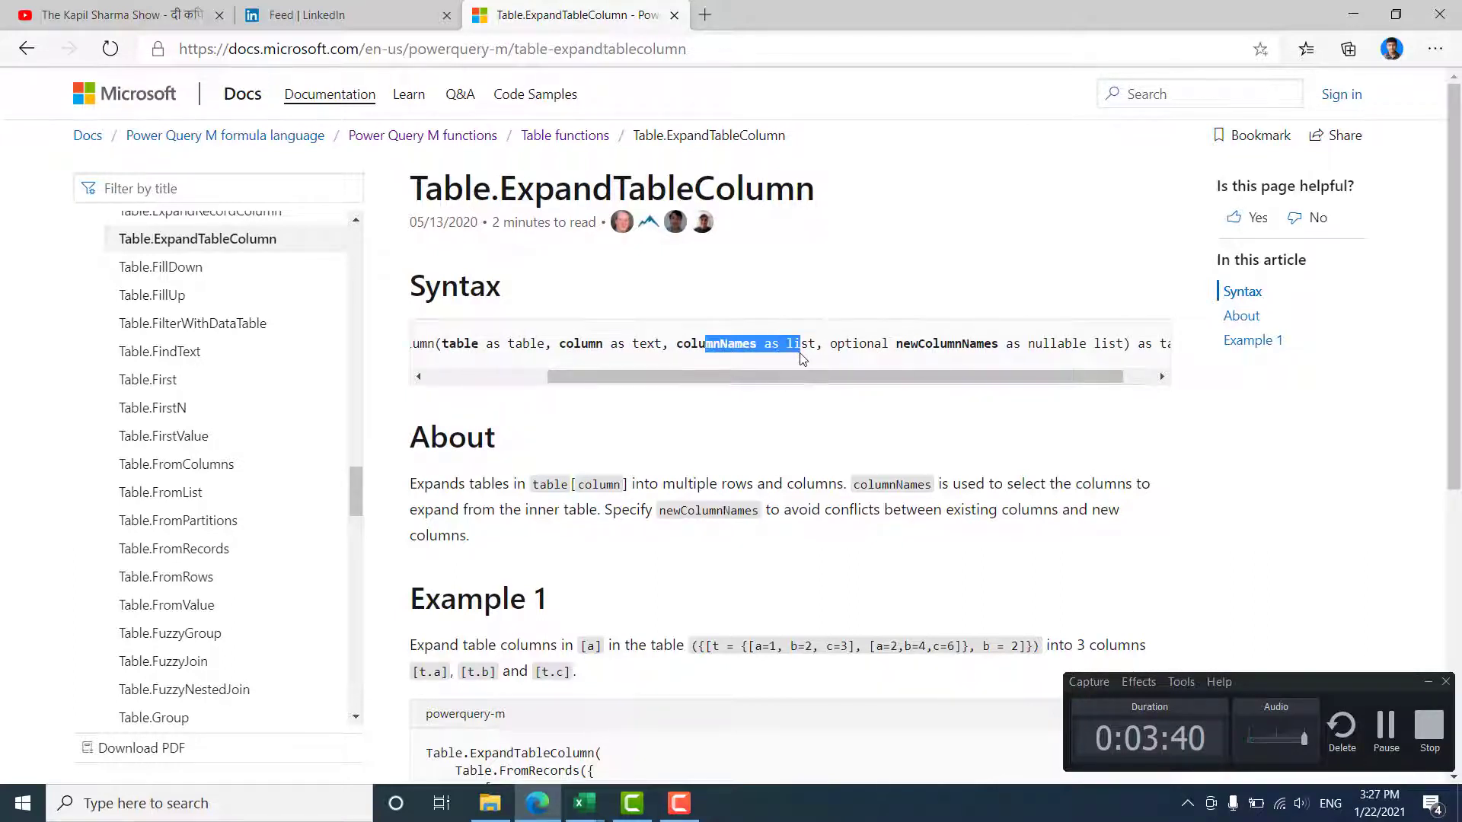
{"action": "left_click", "coordinate": [738, 348]}
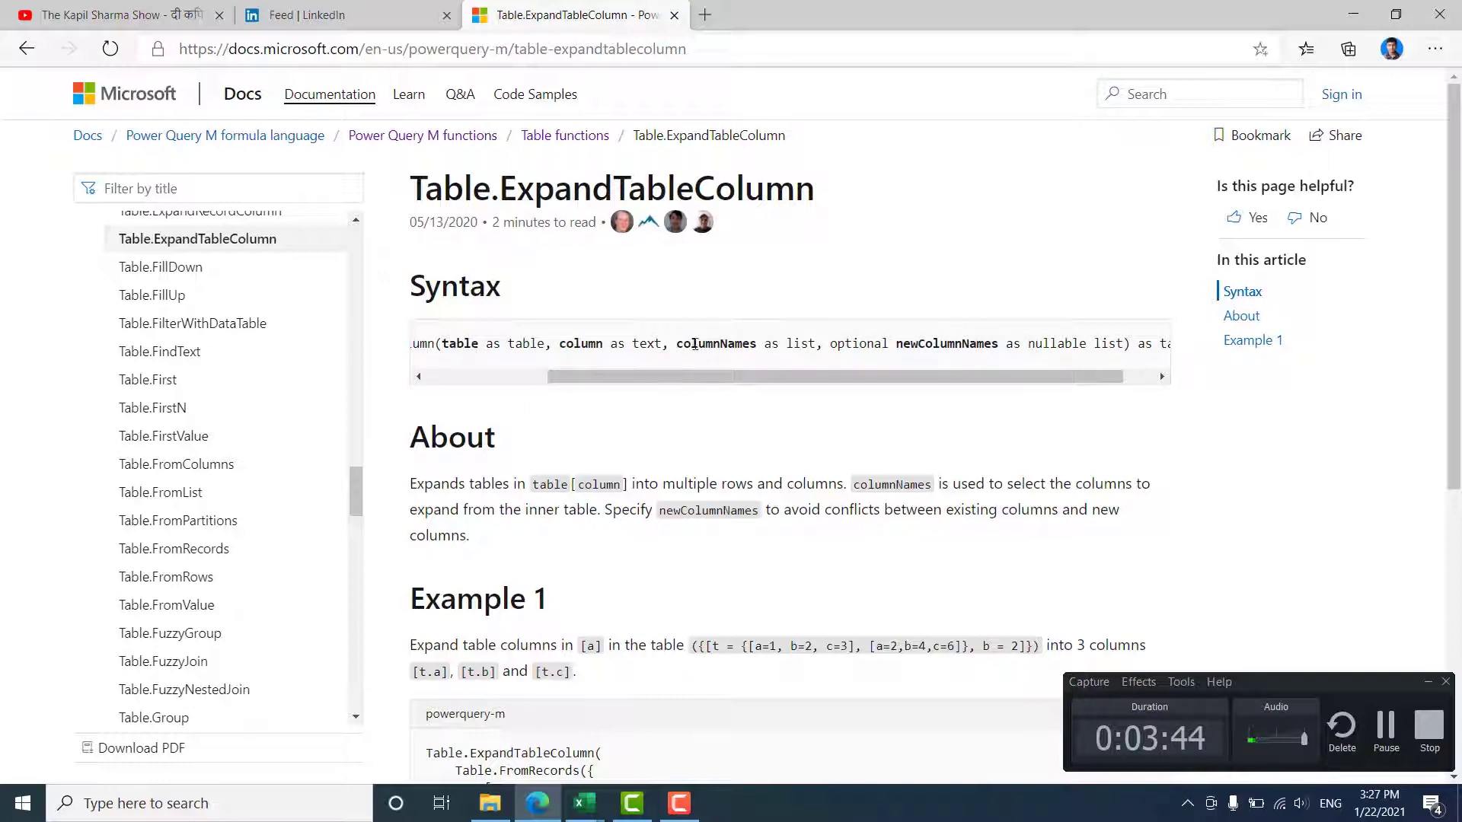
{"action": "left_click_drag", "start_coordinate": [858, 376], "coordinate": [939, 374]}
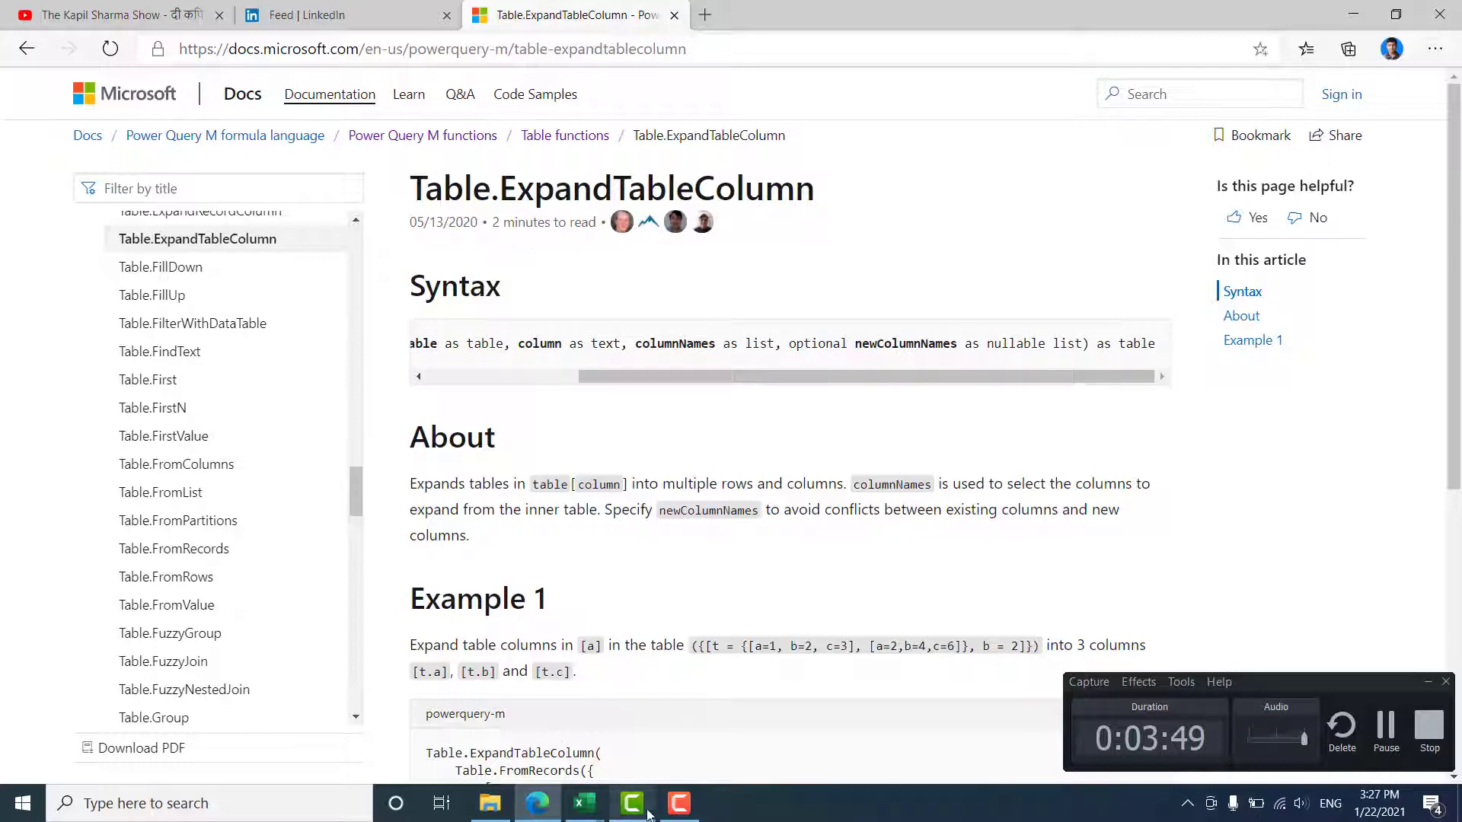
Switch to the Power Query Editor and compare the expand formula's first argument with the Removed Columns step.
{"action": "left_click", "coordinate": [584, 803]}
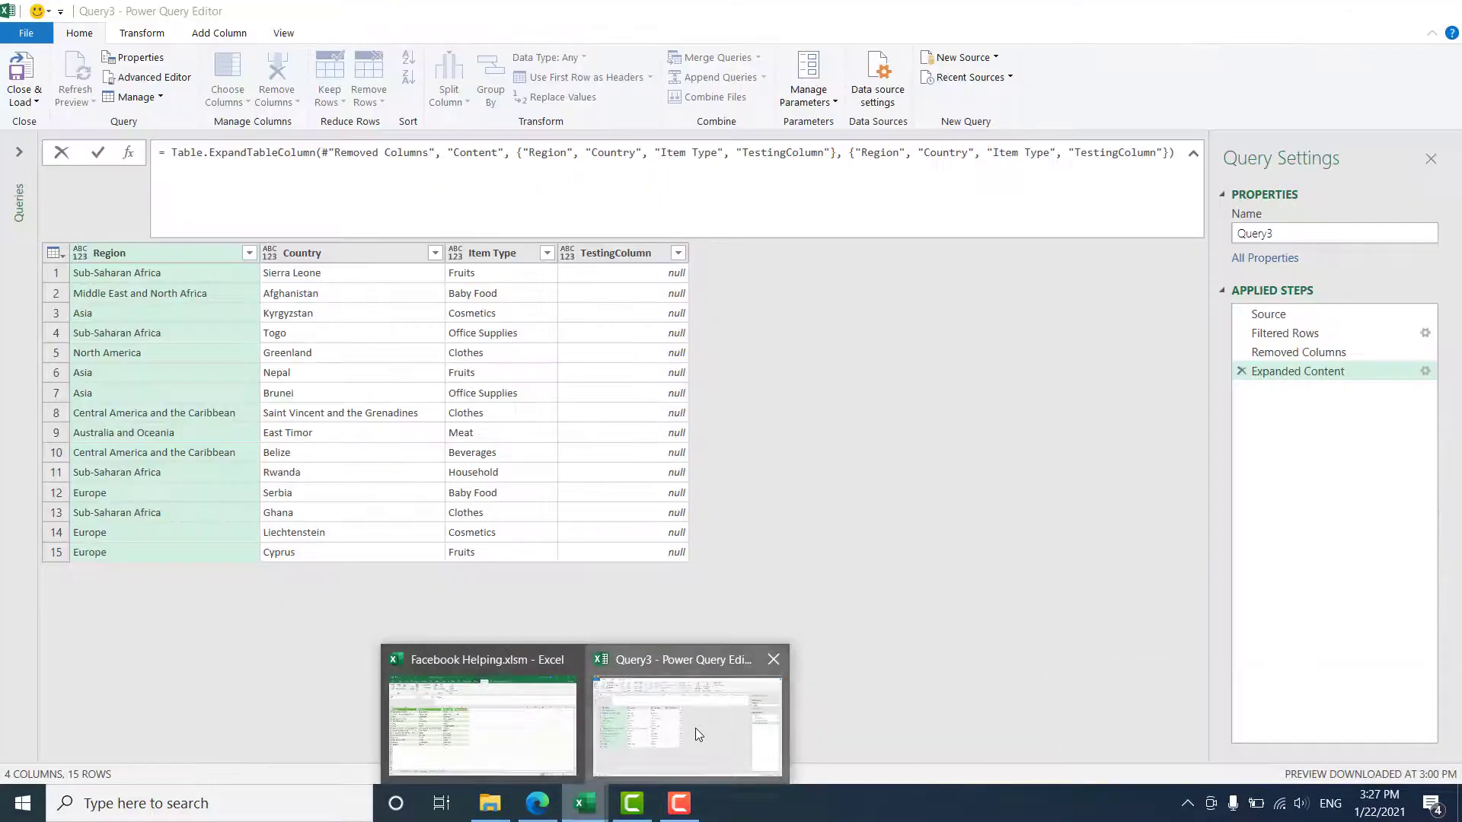
{"action": "left_click", "coordinate": [696, 731]}
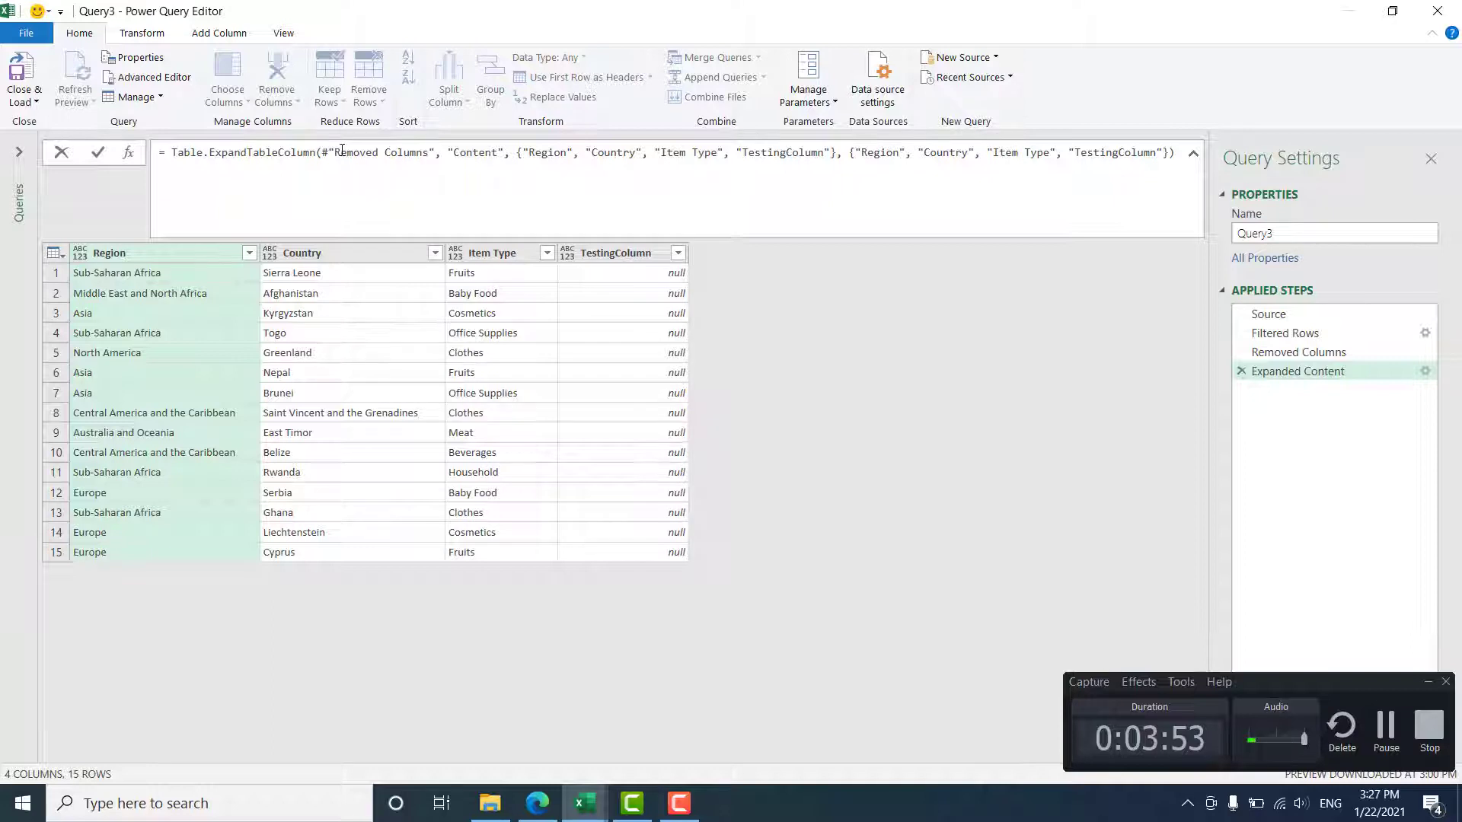
{"action": "left_click_drag", "start_coordinate": [335, 153], "coordinate": [423, 153]}
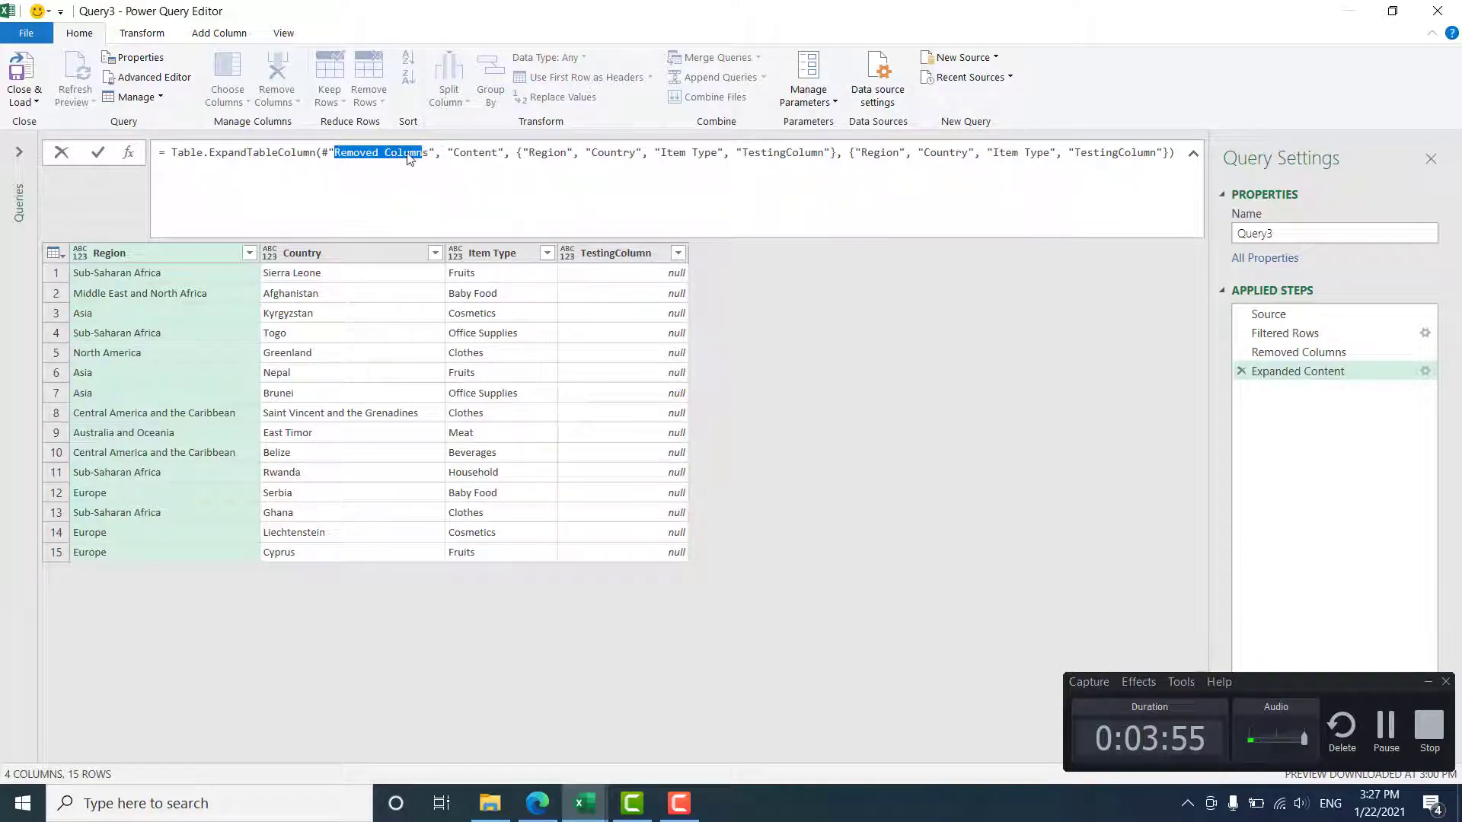
{"action": "left_click", "coordinate": [409, 155]}
{"action": "left_click", "coordinate": [1274, 352]}
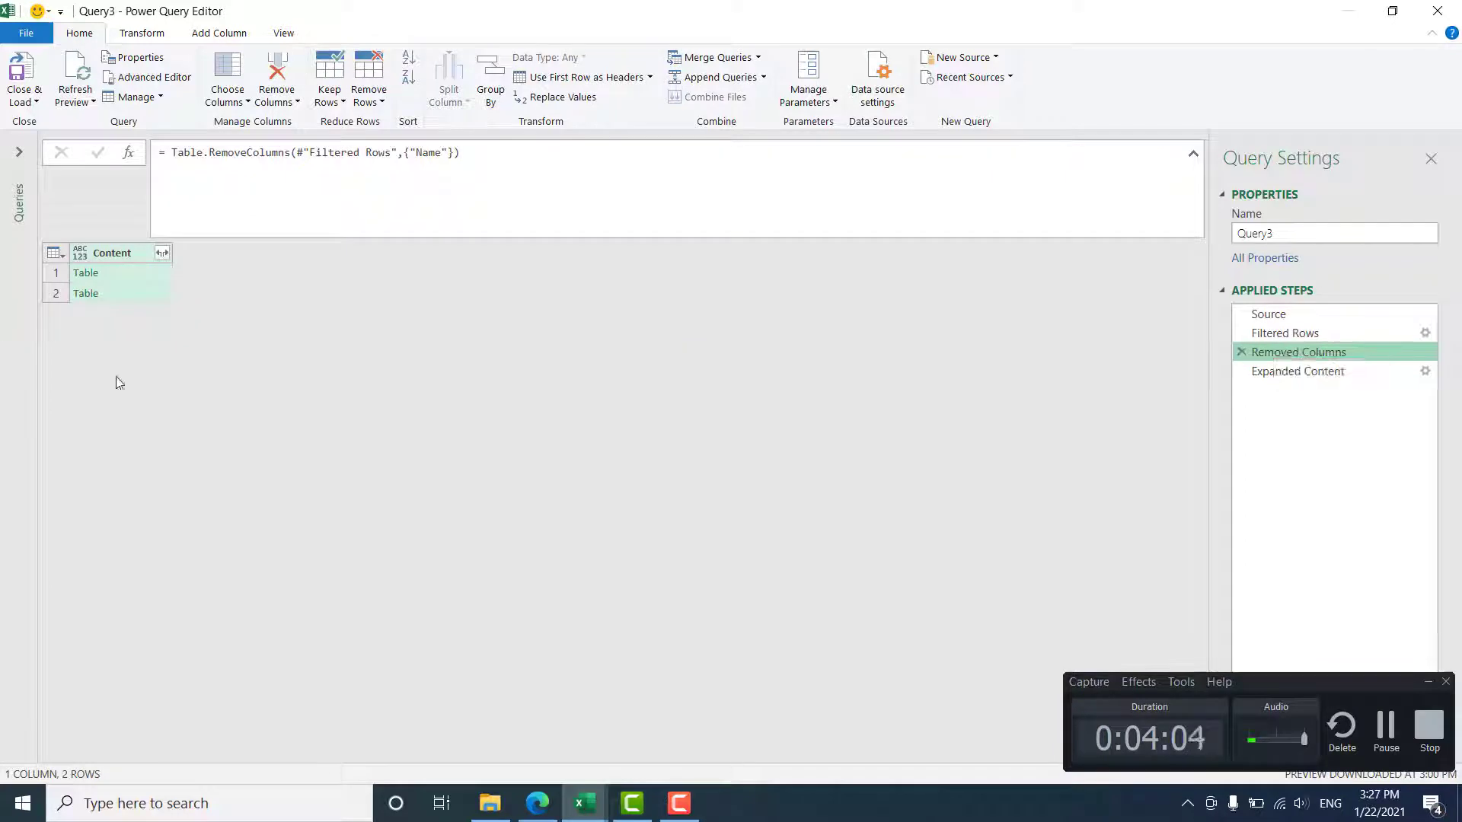
{"action": "left_click", "coordinate": [1307, 372]}
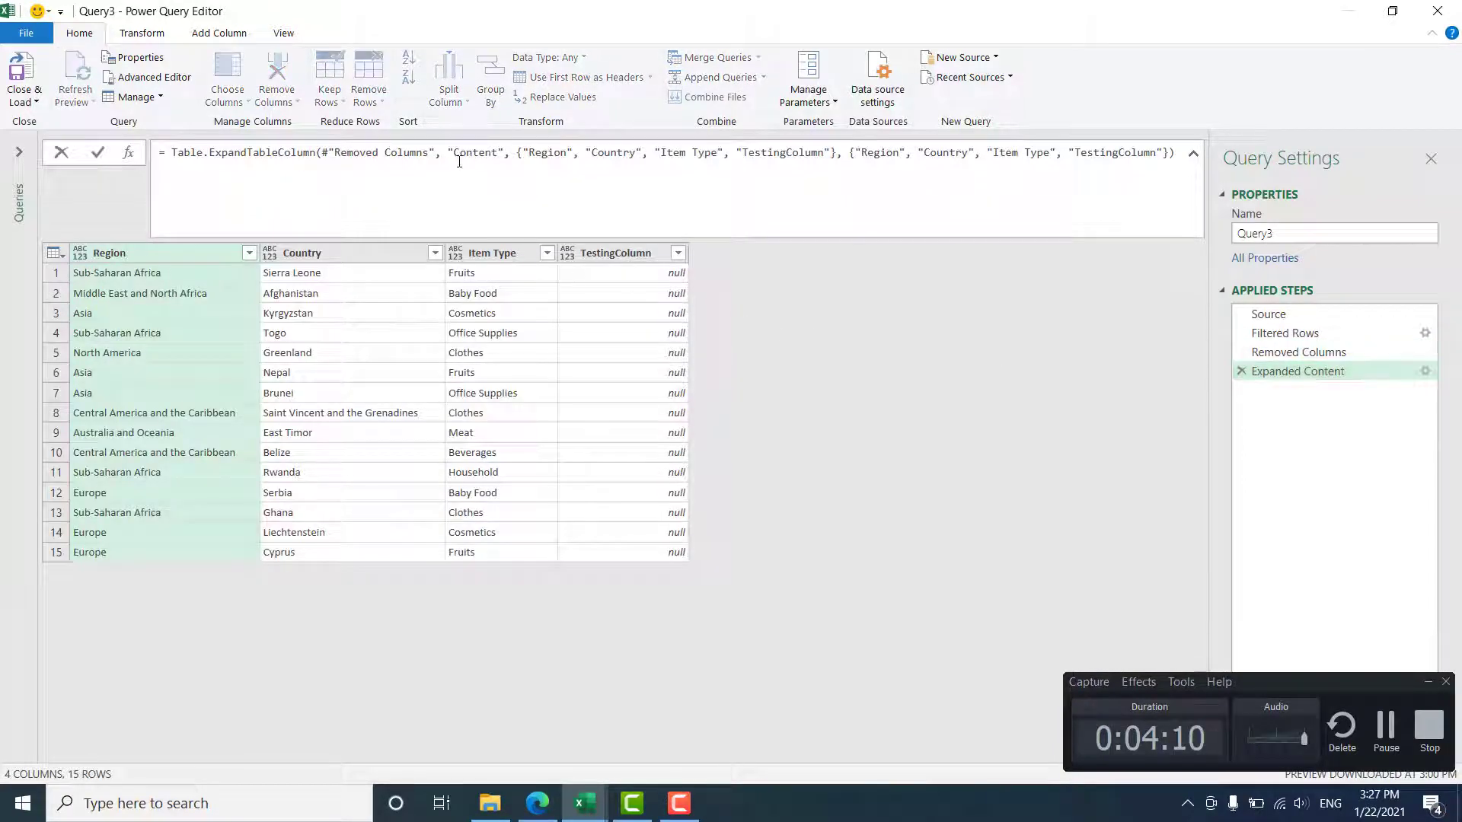
Compare the formula's "Content" argument with the Content column in Removed Columns, and preview the first nested table.
{"action": "left_click", "coordinate": [1295, 351]}
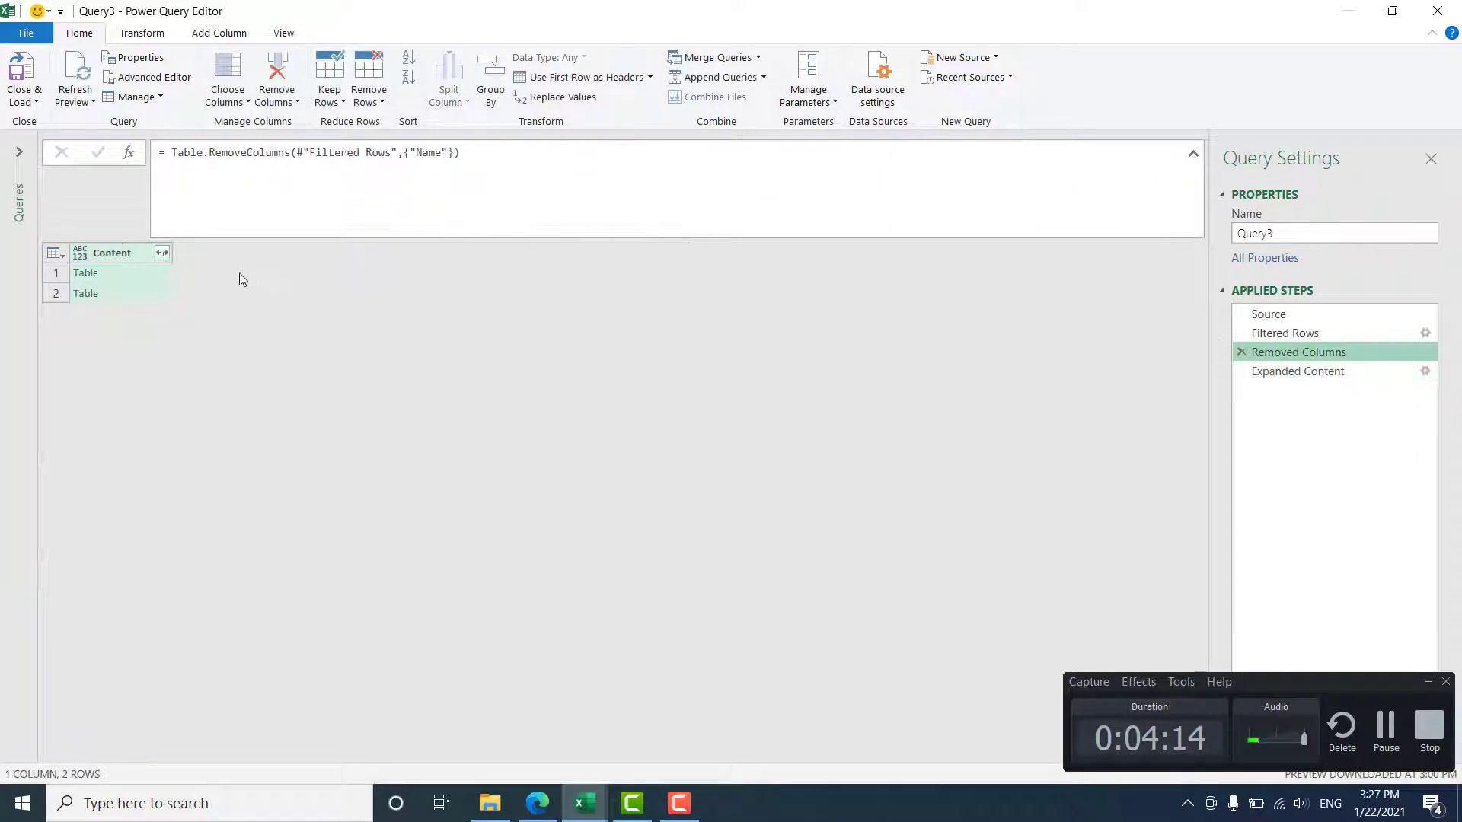
{"action": "left_click", "coordinate": [1373, 372]}
{"action": "left_click", "coordinate": [479, 153]}
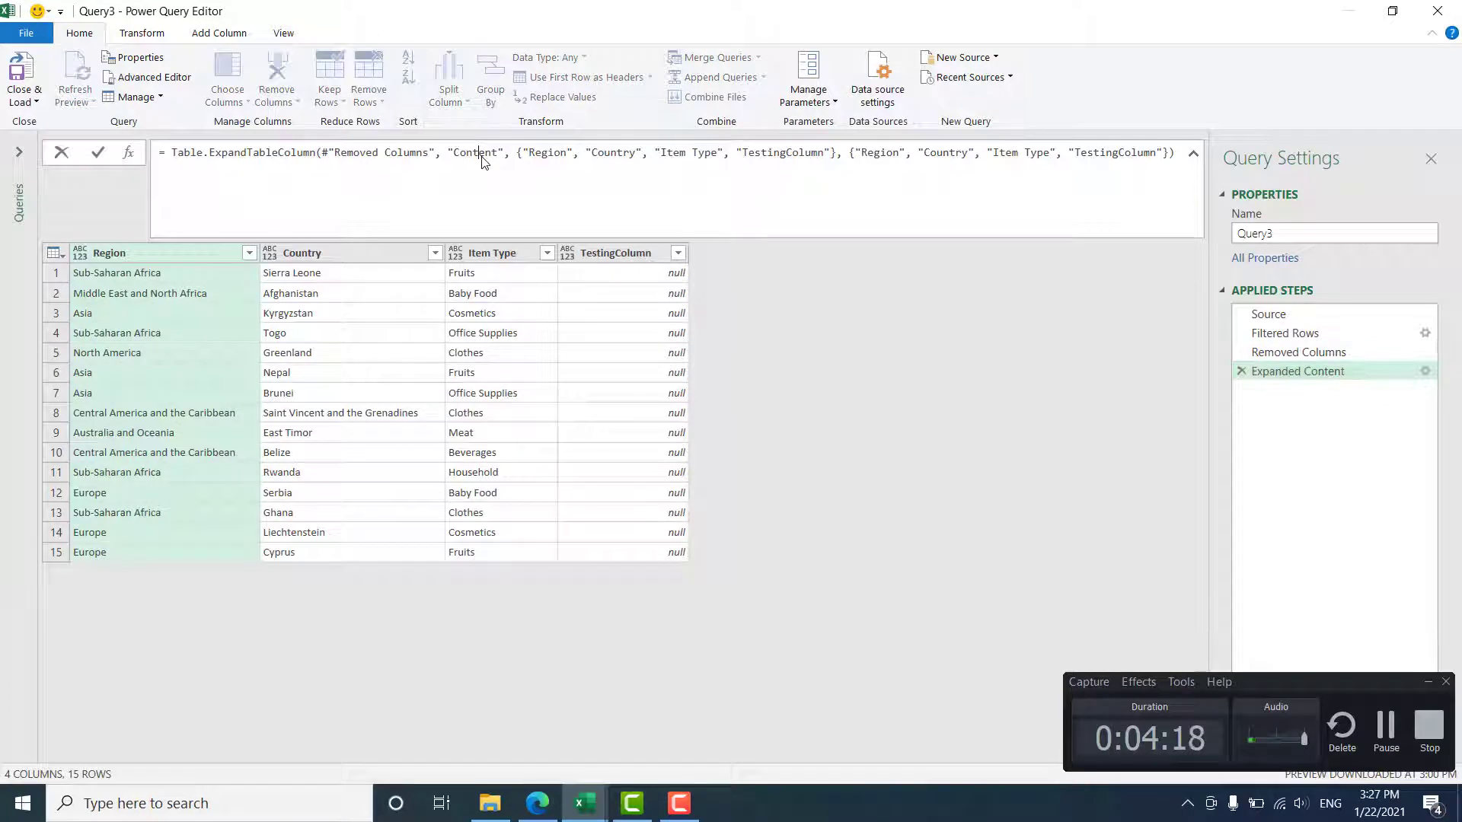
{"action": "left_click", "coordinate": [568, 154]}
{"action": "left_click", "coordinate": [485, 153]}
{"action": "left_click", "coordinate": [1314, 354]}
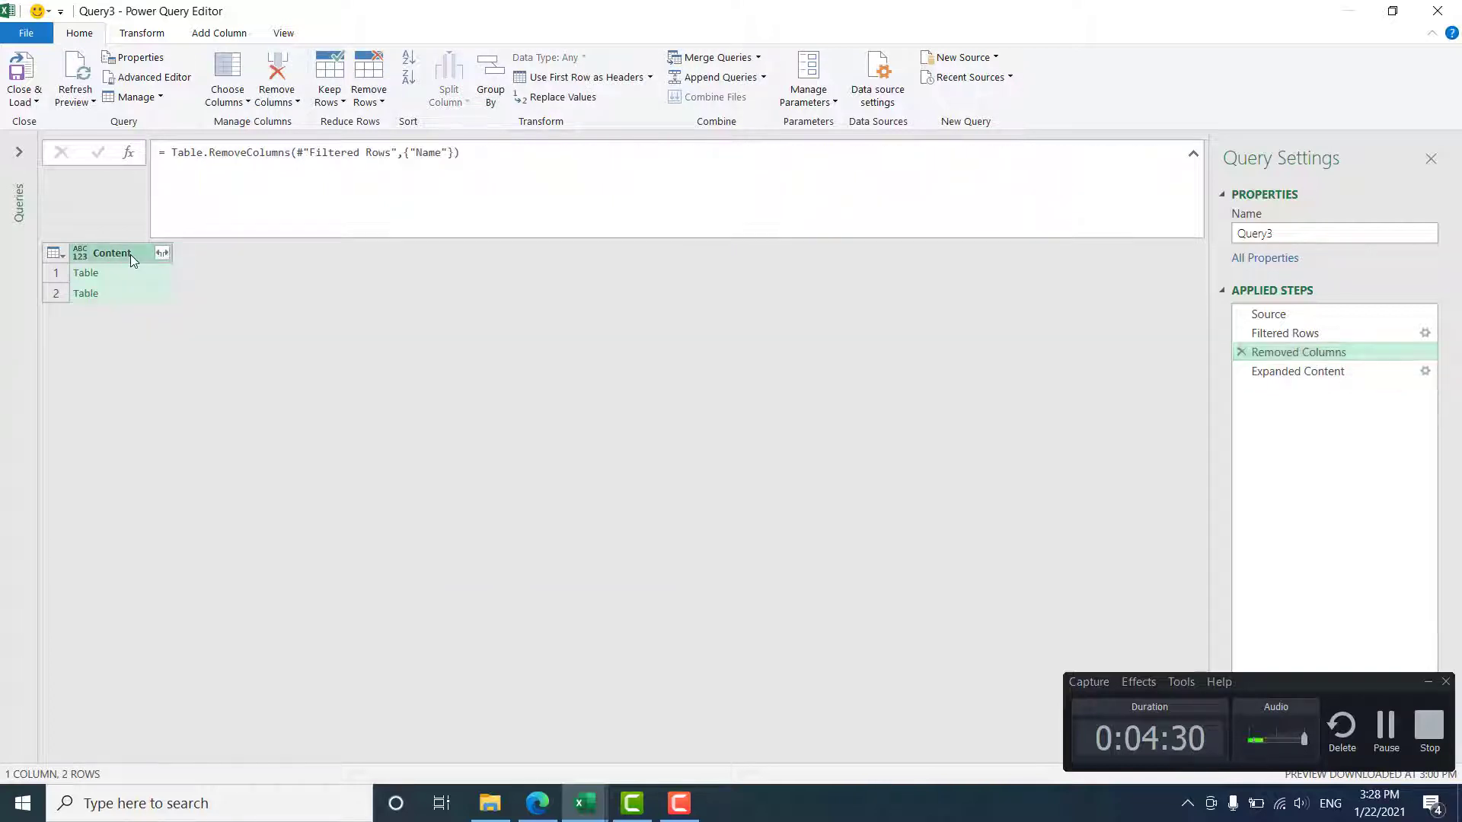
{"action": "left_click", "coordinate": [135, 276]}
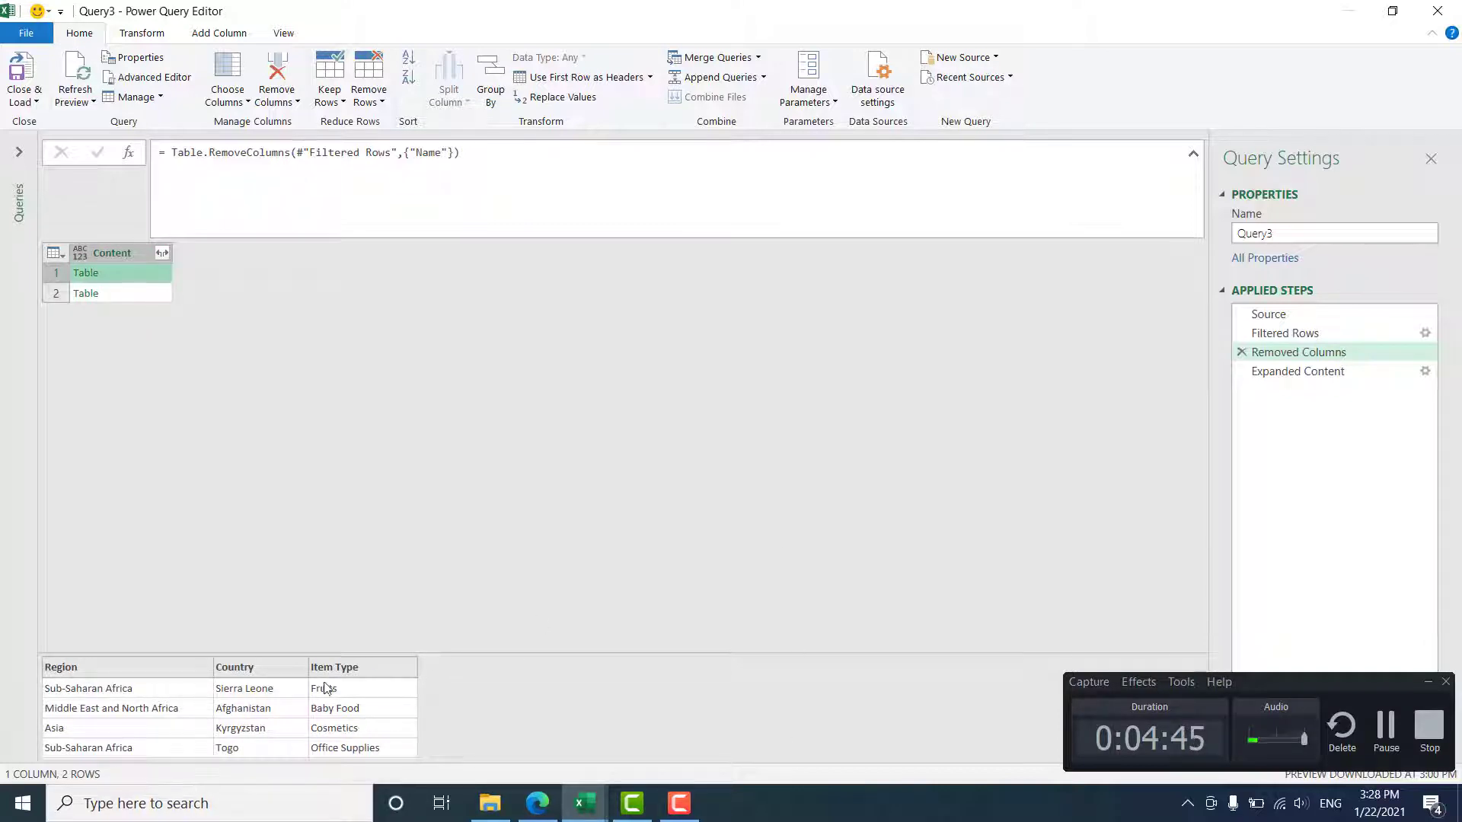
Refresh the Expanded Content step's preview and reapply its expand settings with Region, Country, Item Type and TestingColumn selected.
{"action": "left_click", "coordinate": [1304, 371]}
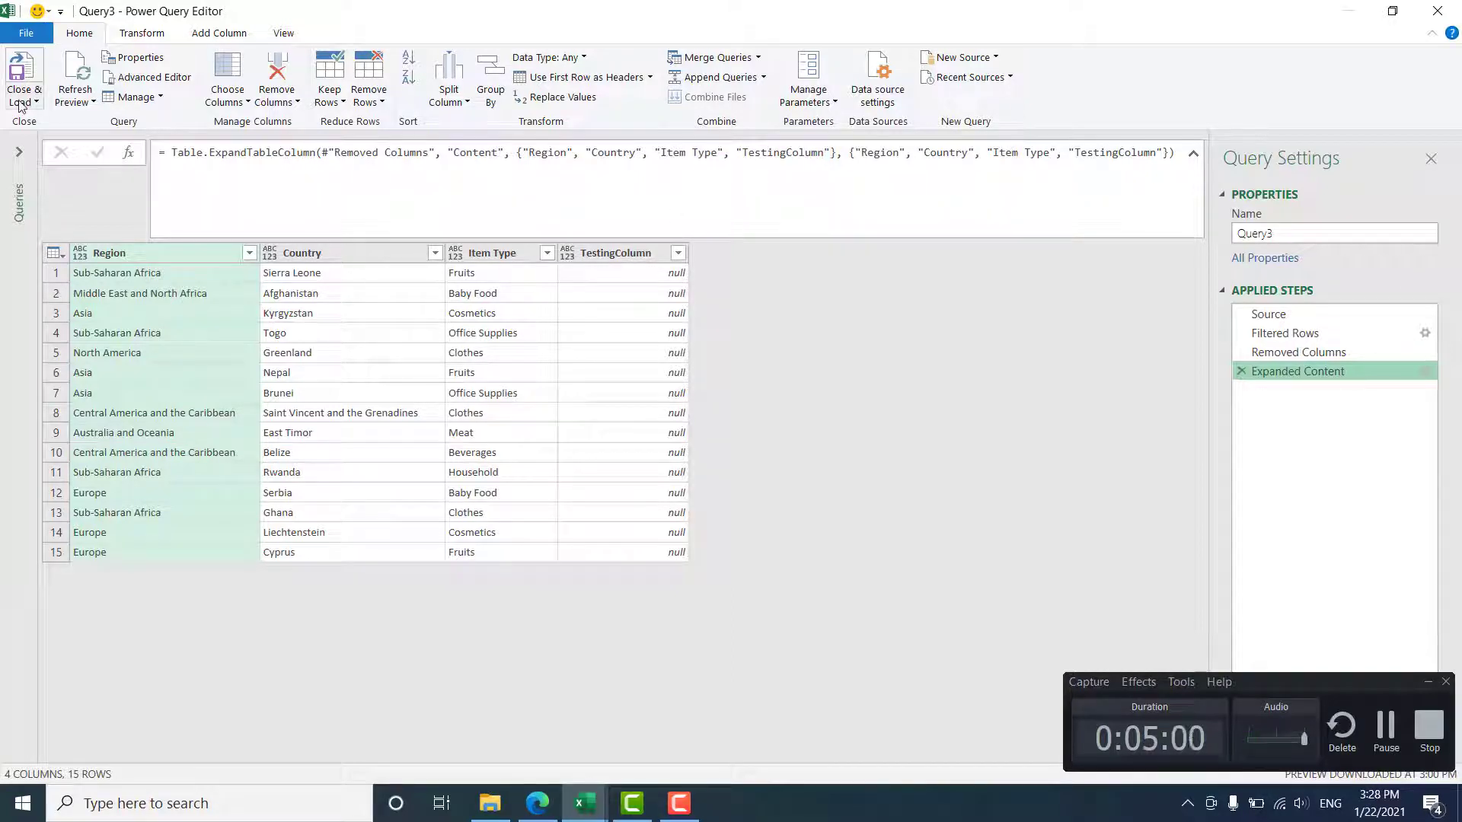
{"action": "left_click", "coordinate": [76, 99]}
{"action": "left_click", "coordinate": [118, 121]}
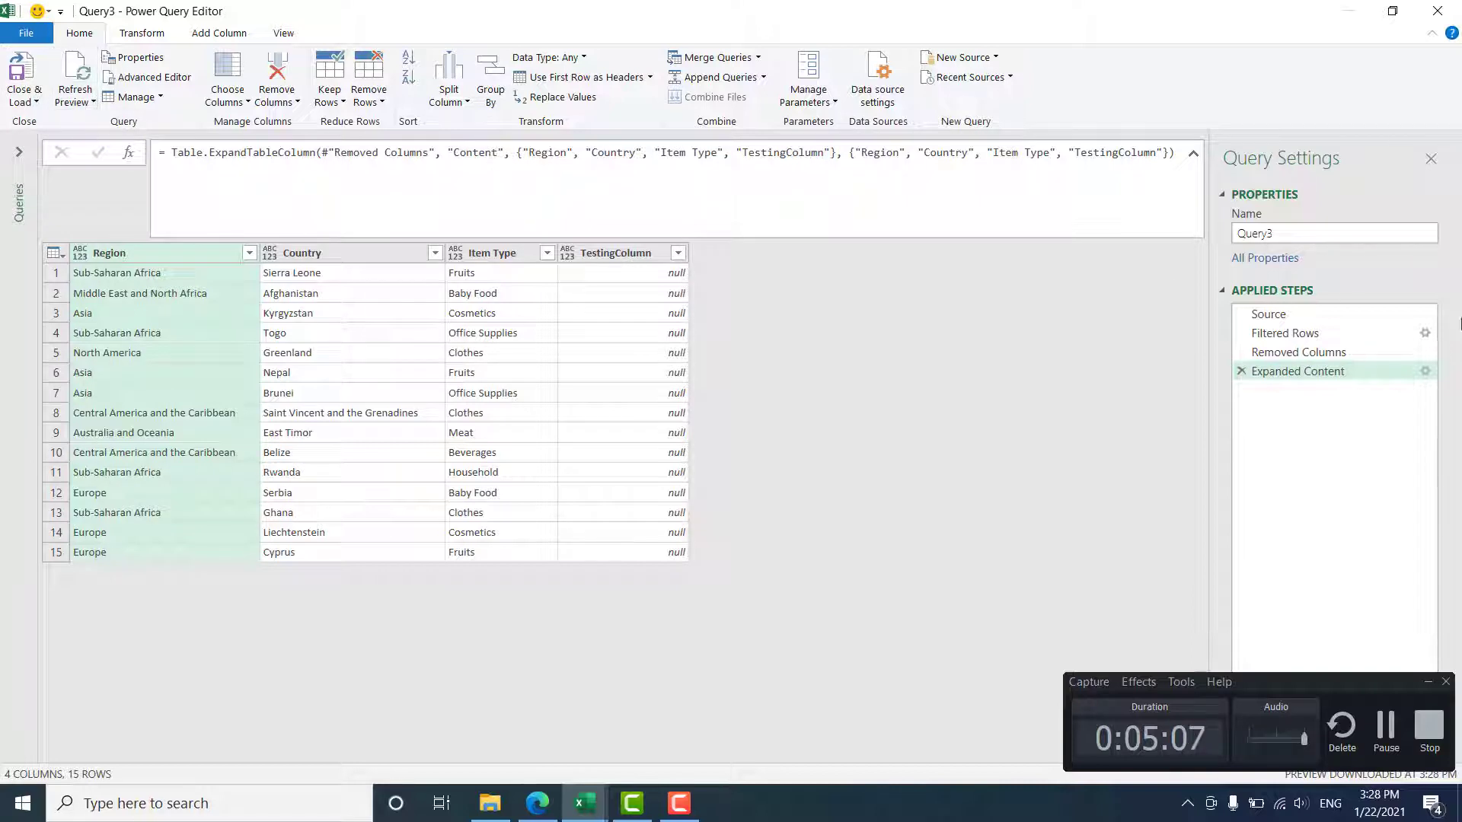
{"action": "left_click", "coordinate": [1422, 370]}
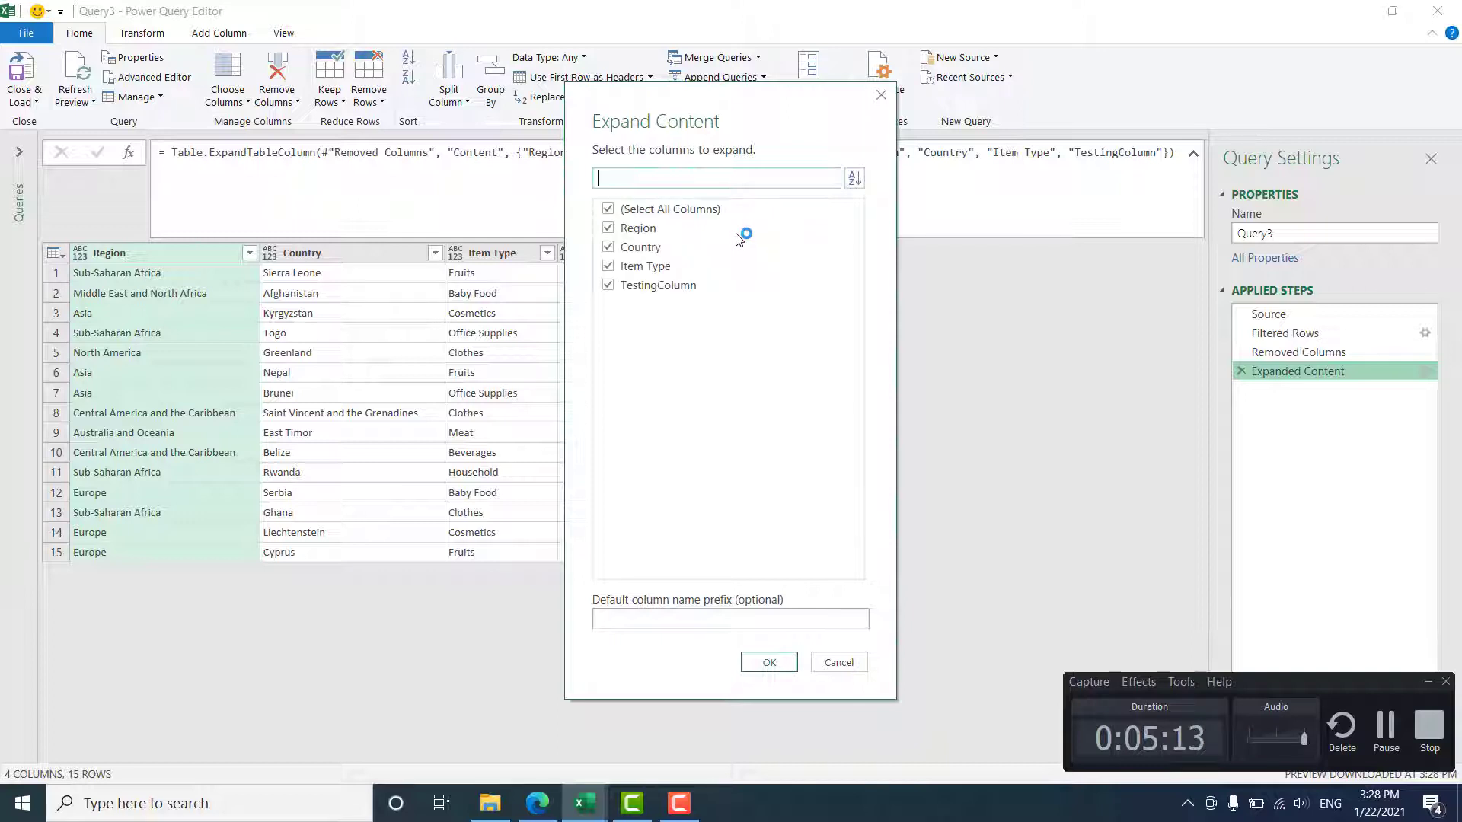
{"action": "left_click", "coordinate": [779, 664]}
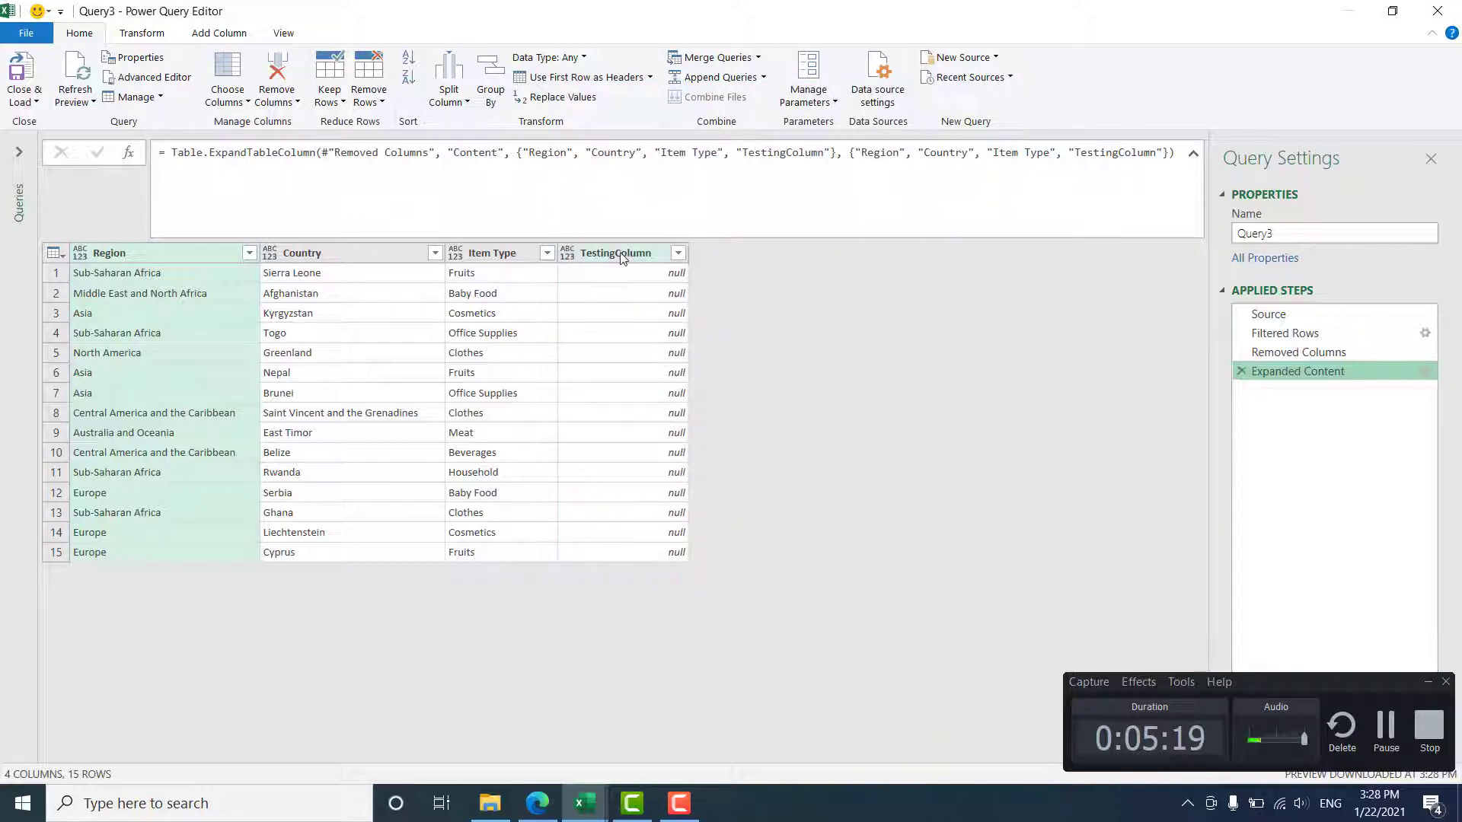
Examine the TestingColumn values in several rows of the expanded table, from the first row to the last.
{"action": "left_click", "coordinate": [629, 274]}
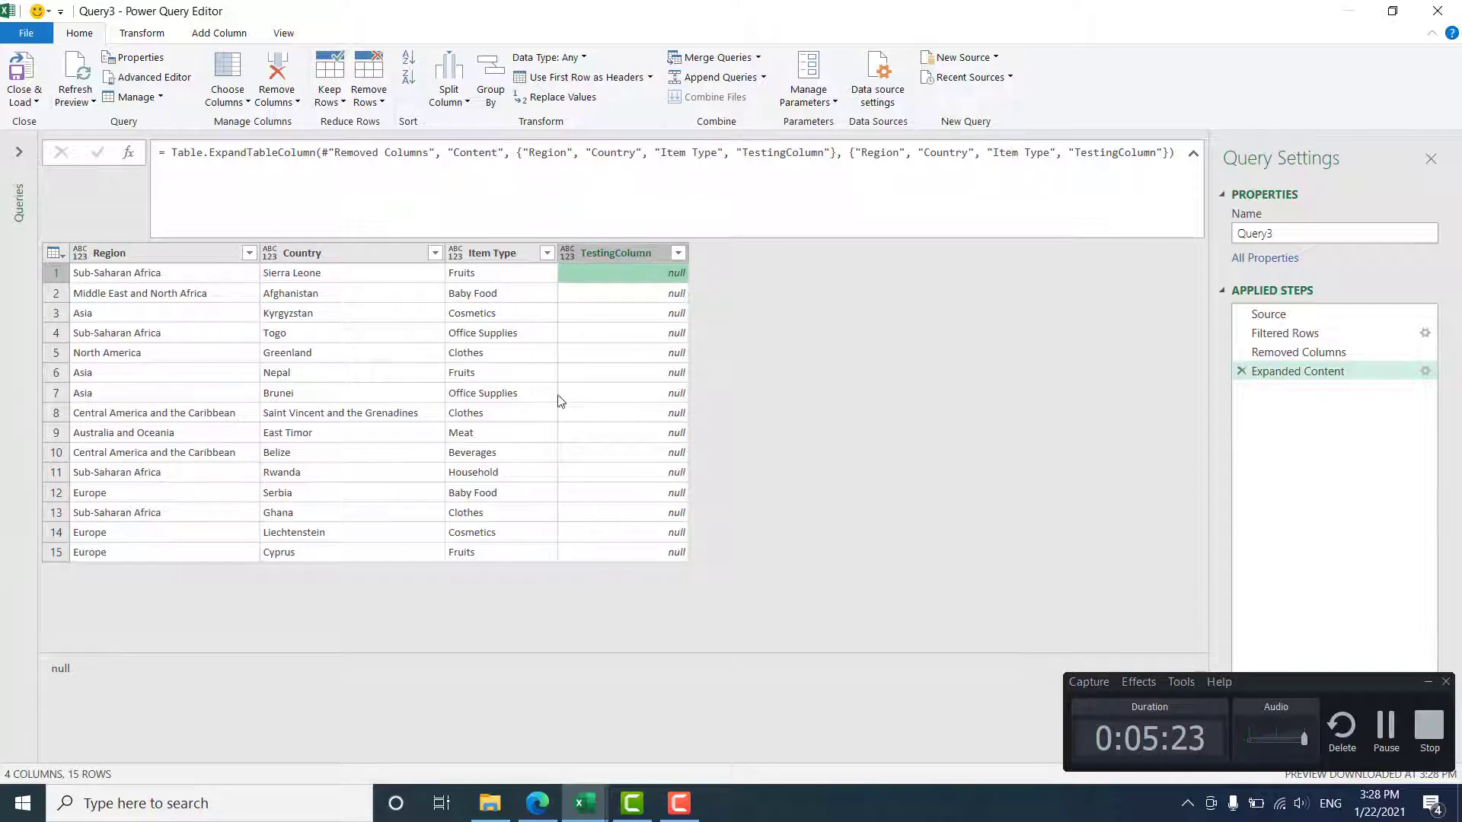
{"action": "left_click", "coordinate": [651, 340]}
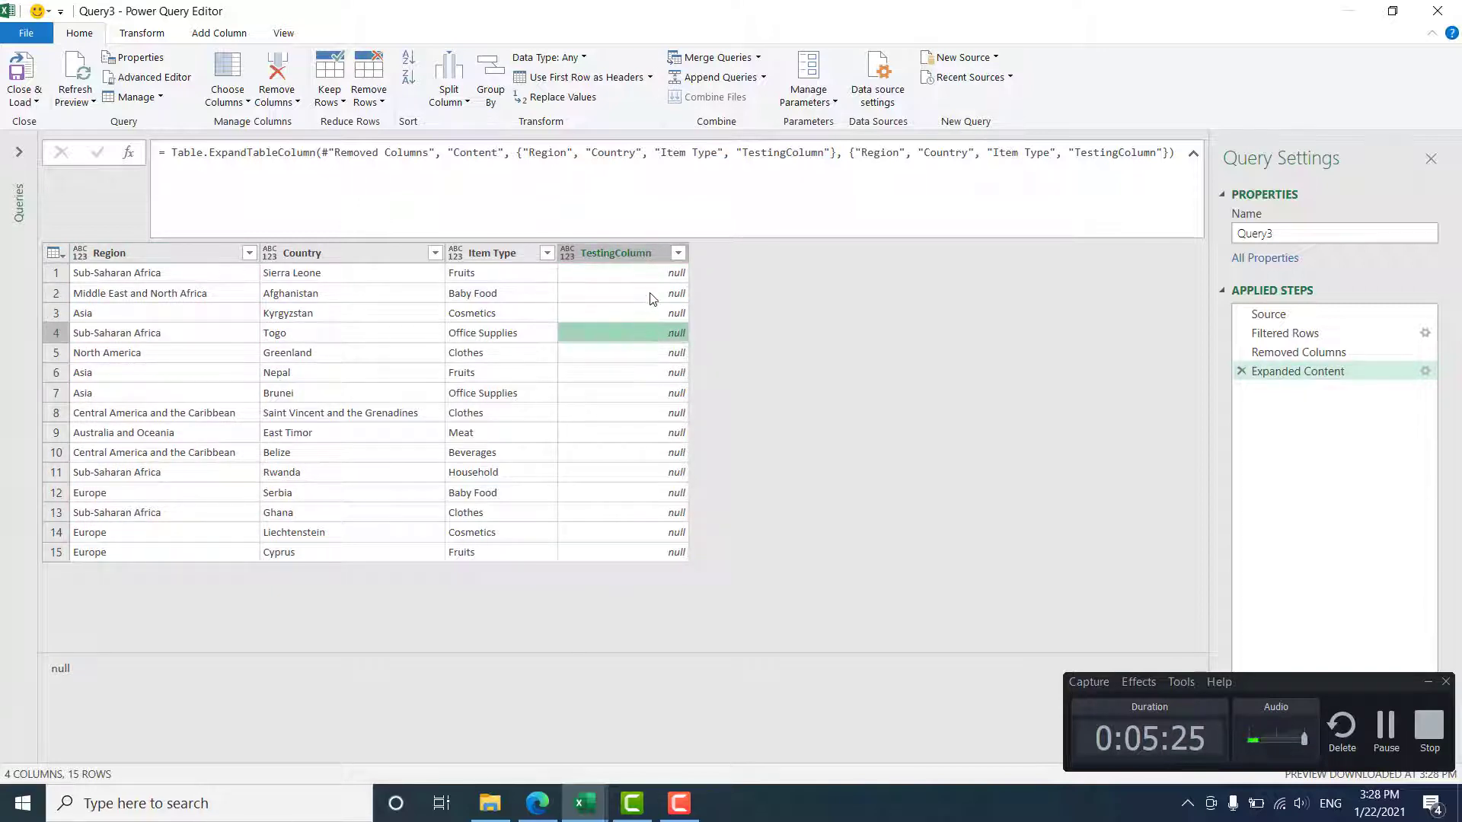
{"action": "left_click", "coordinate": [653, 297]}
{"action": "left_click", "coordinate": [658, 335]}
{"action": "left_click", "coordinate": [651, 432]}
{"action": "left_click", "coordinate": [651, 553]}
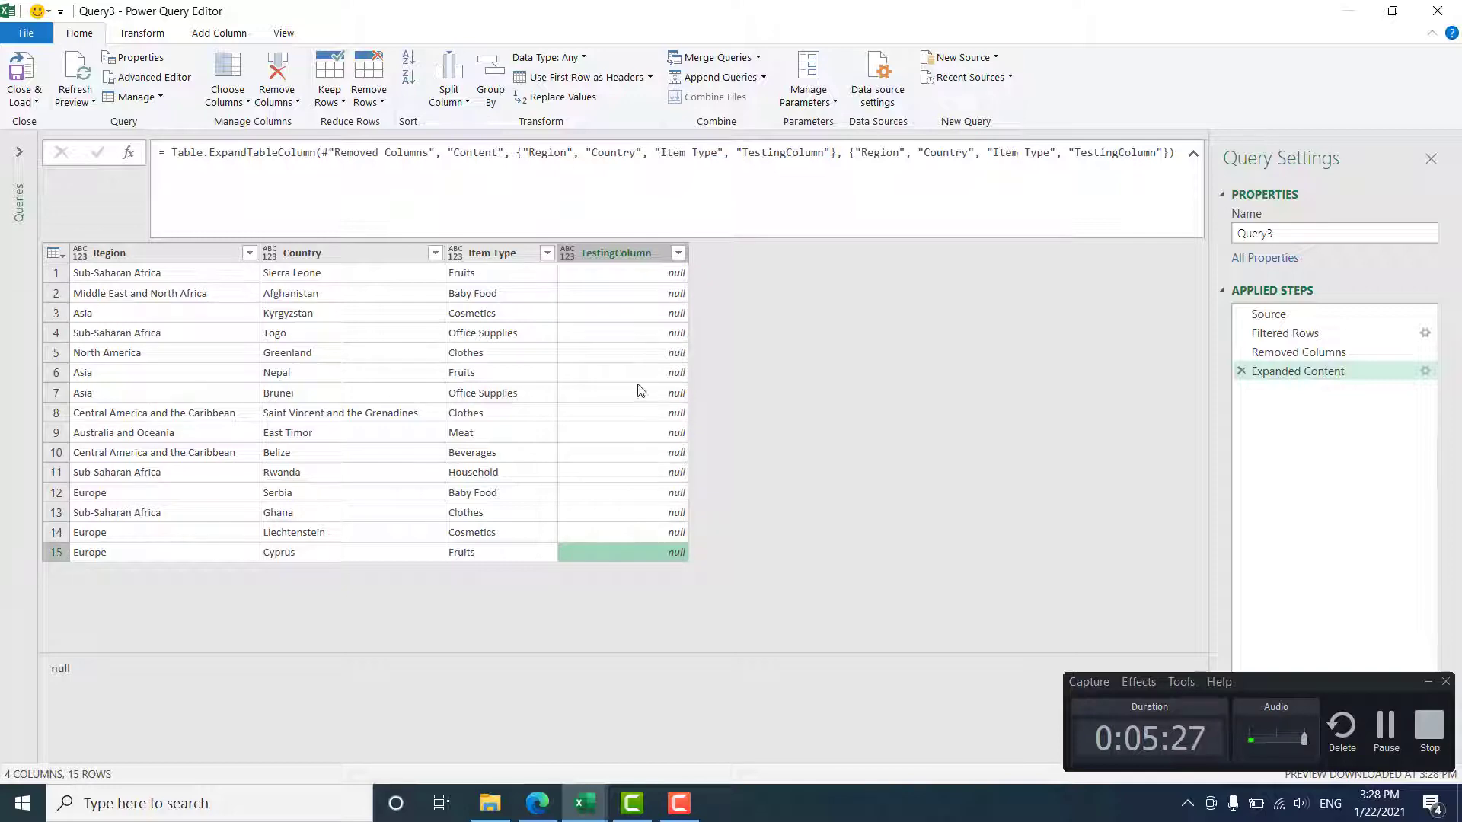
Close and load Query3 to the workbook and refresh its output table on the Query3 sheet.
{"action": "left_click", "coordinate": [21, 73]}
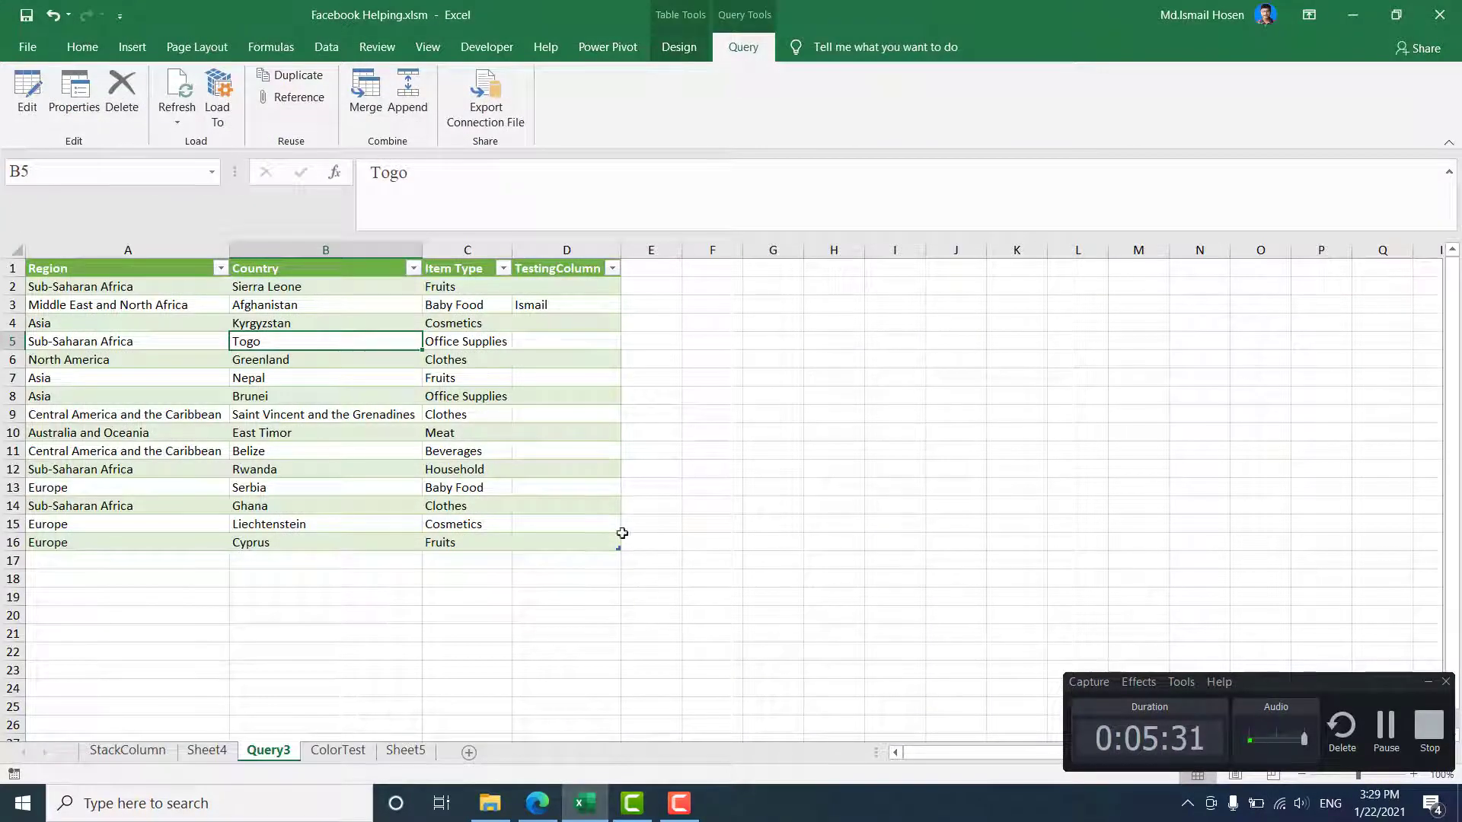
{"action": "left_click", "coordinate": [561, 318]}
{"action": "left_click", "coordinate": [554, 292]}
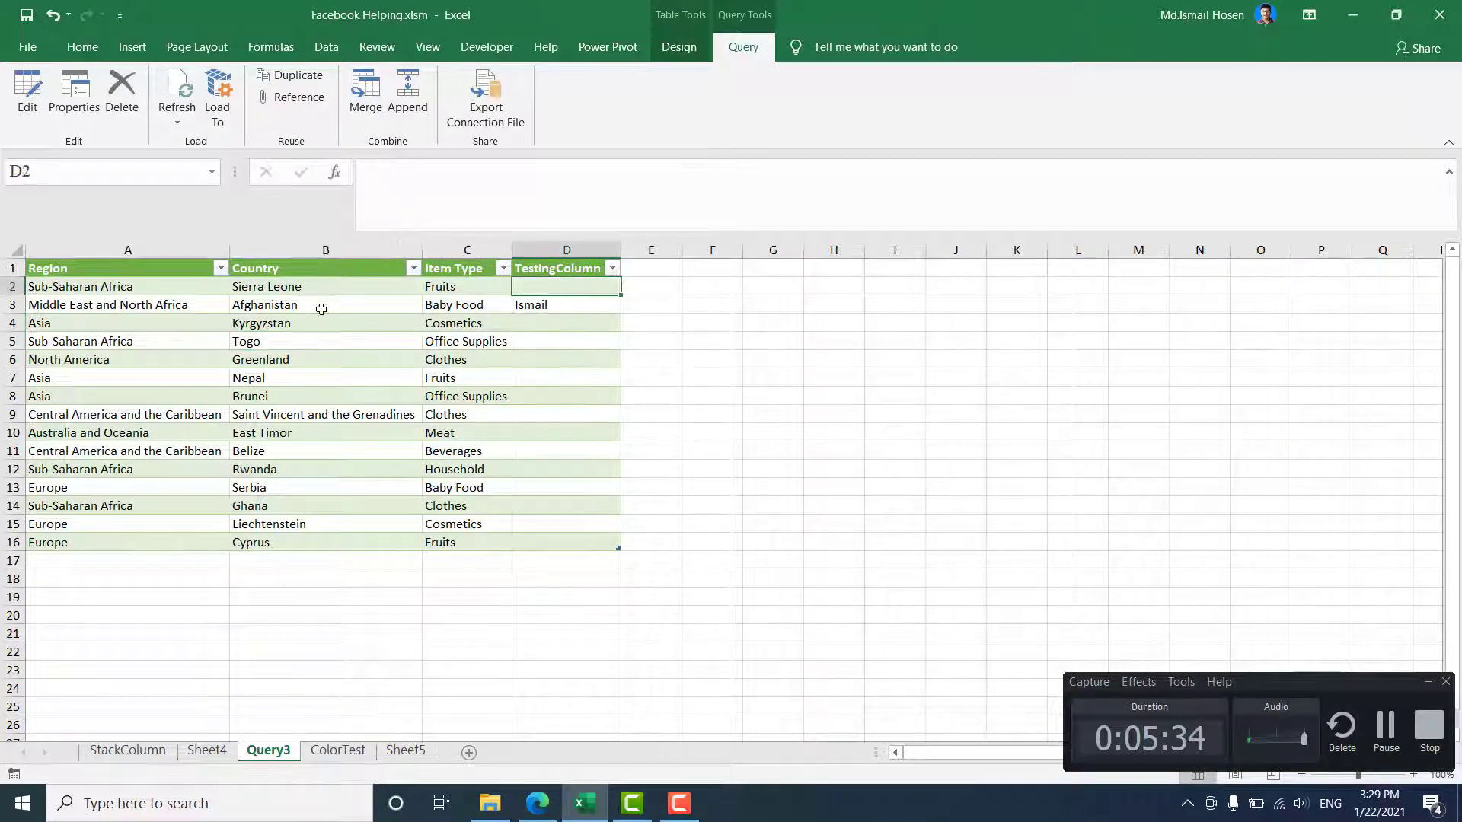
{"action": "left_click", "coordinate": [174, 99]}
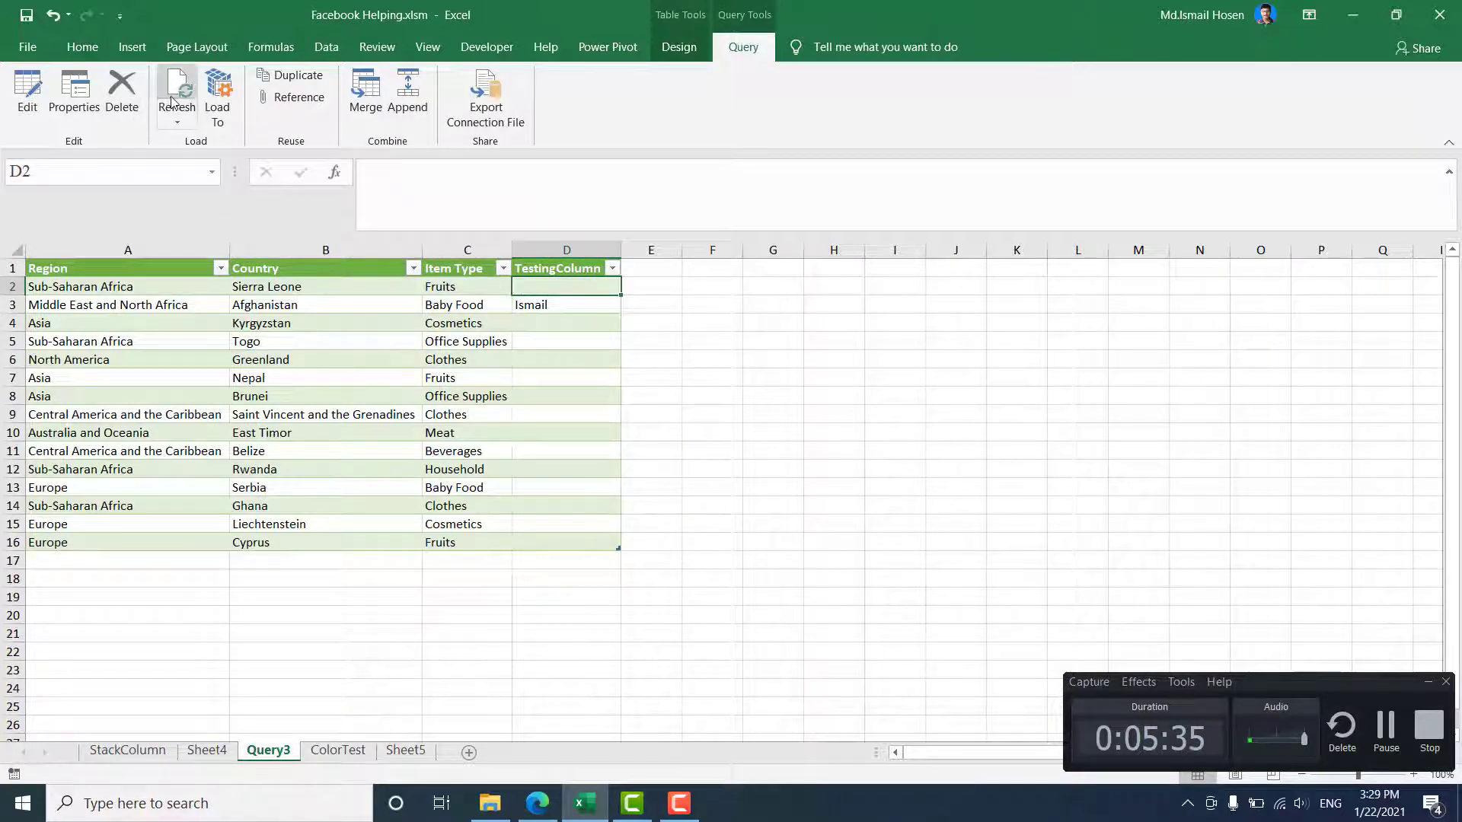
{"action": "left_click", "coordinate": [567, 506]}
{"action": "left_click", "coordinate": [248, 451]}
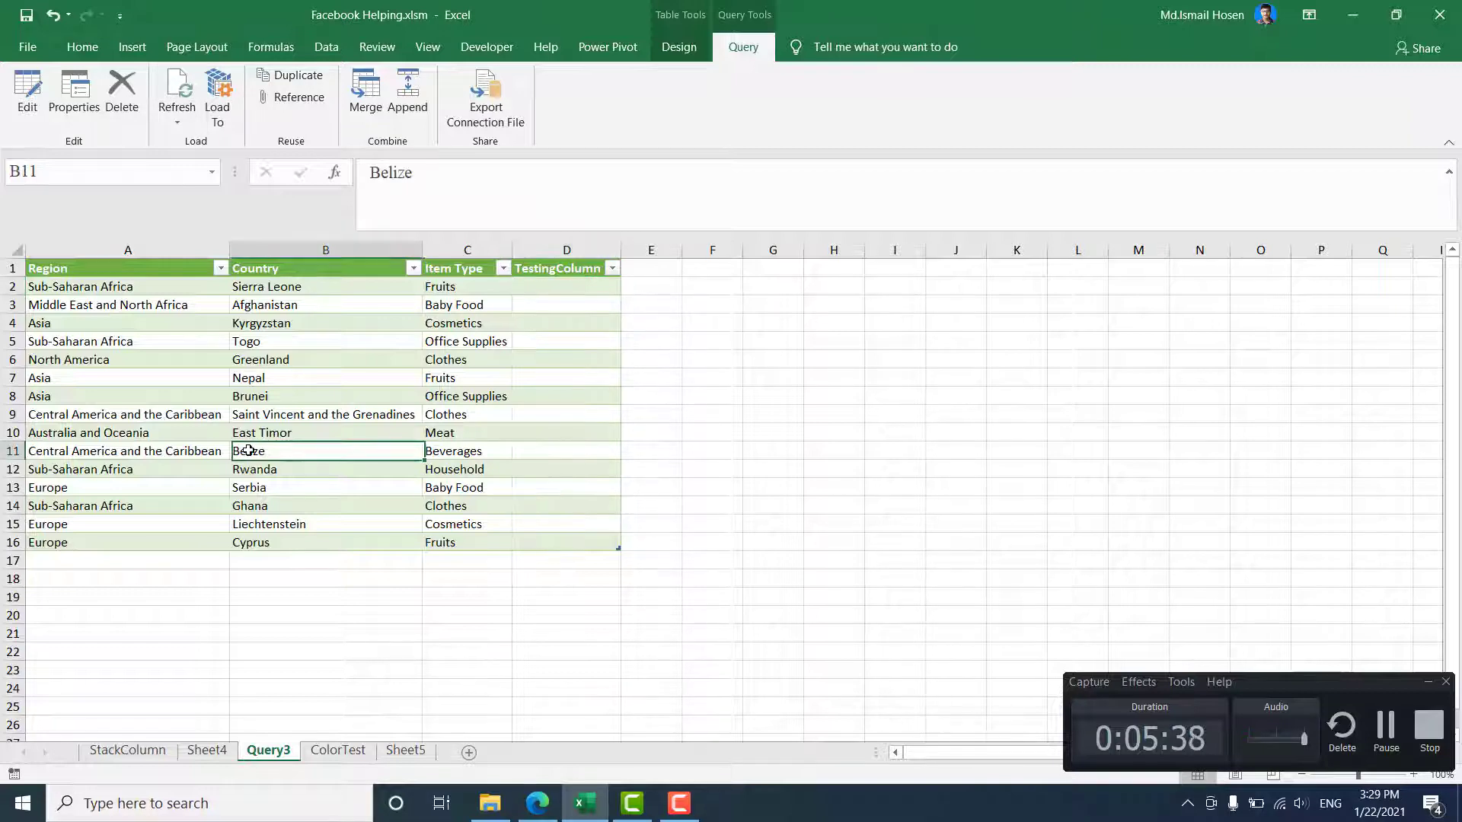
{"action": "left_click", "coordinate": [560, 468]}
{"action": "left_click", "coordinate": [398, 467]}
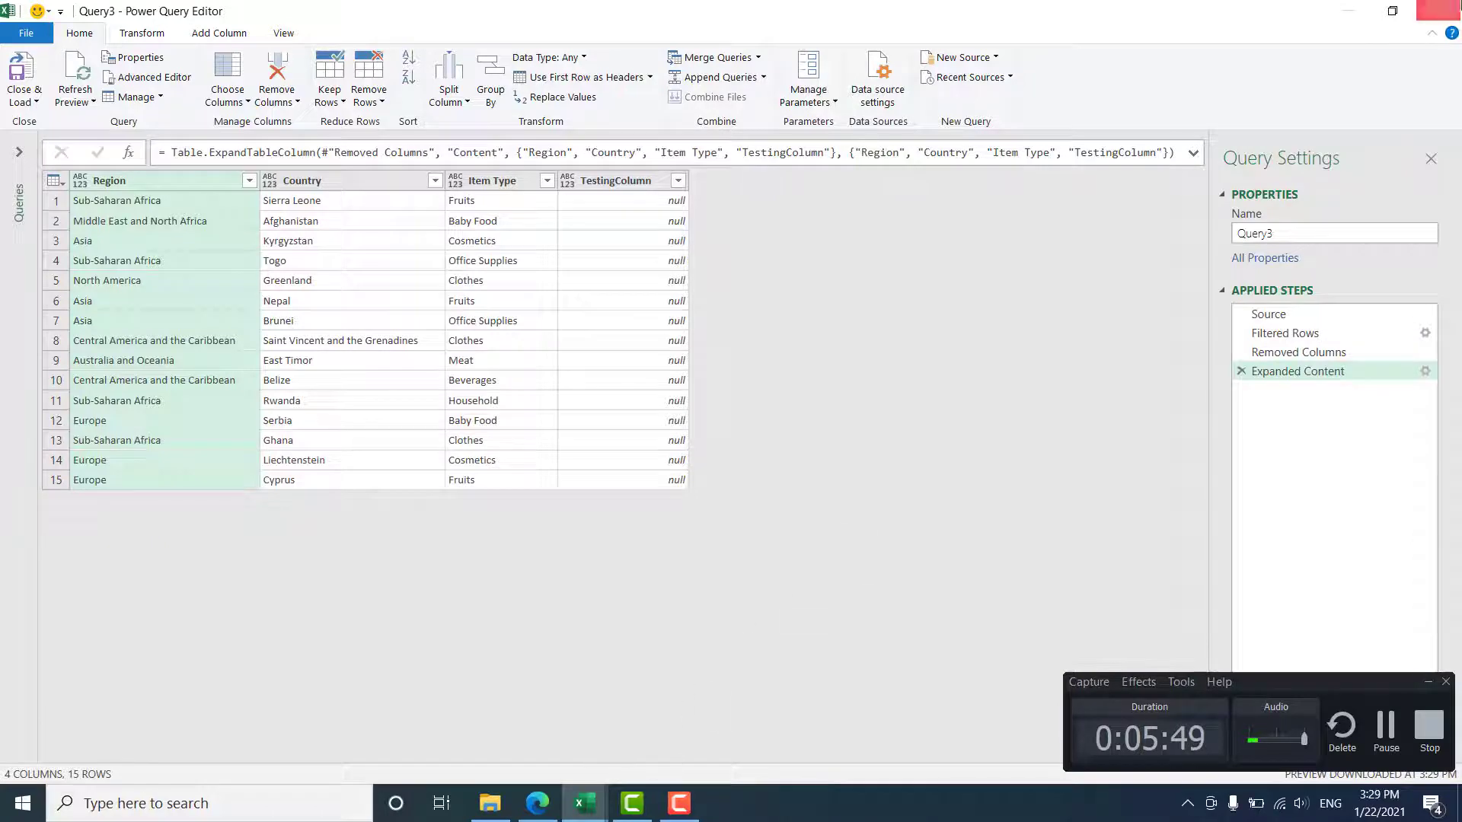
{"action": "left_click", "coordinate": [1438, 10]}
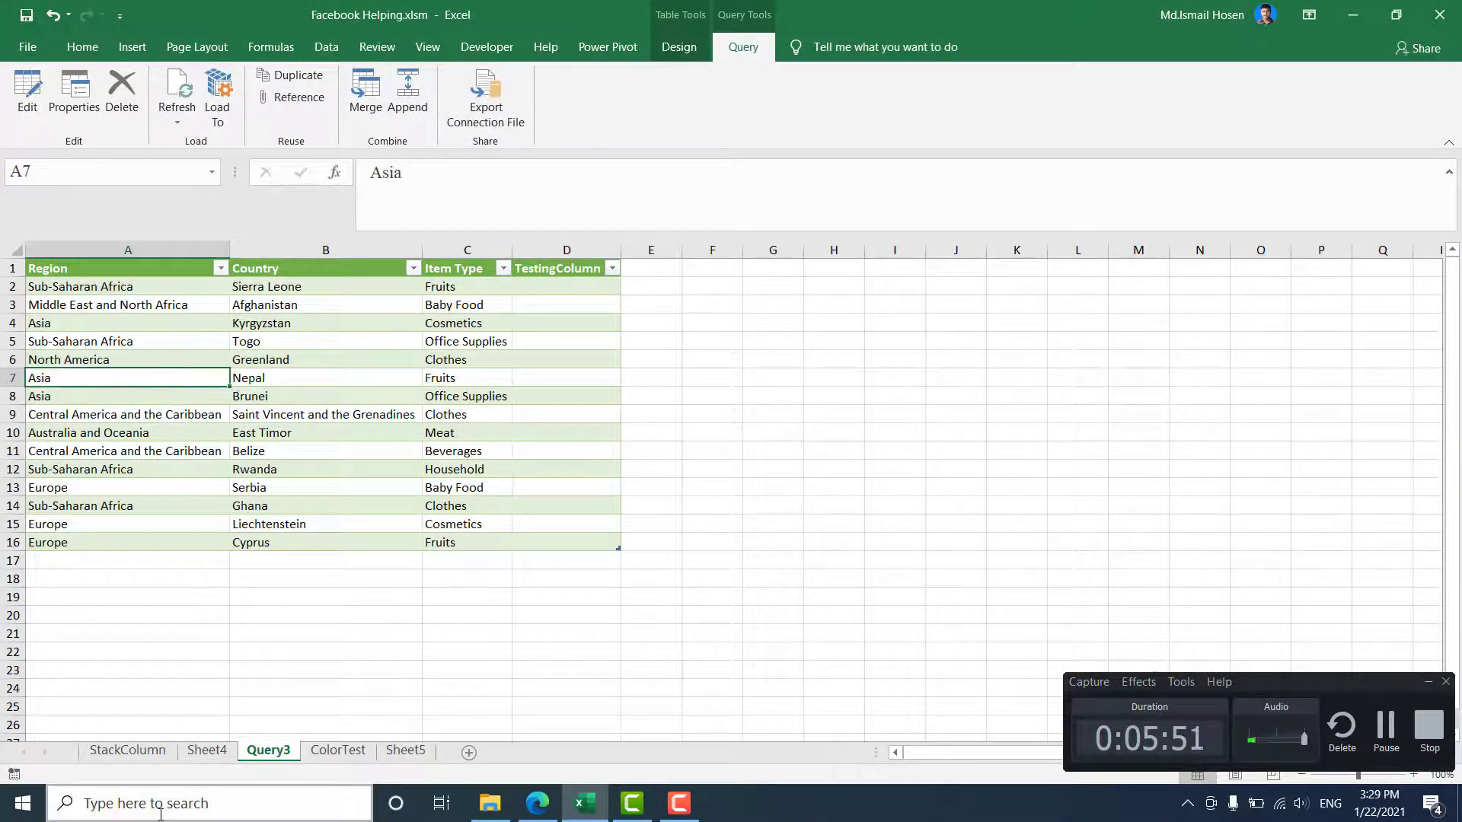
Add a column headed "Testing" in cell D1 of the upper source table on Sheet5.
{"action": "left_click", "coordinate": [204, 750]}
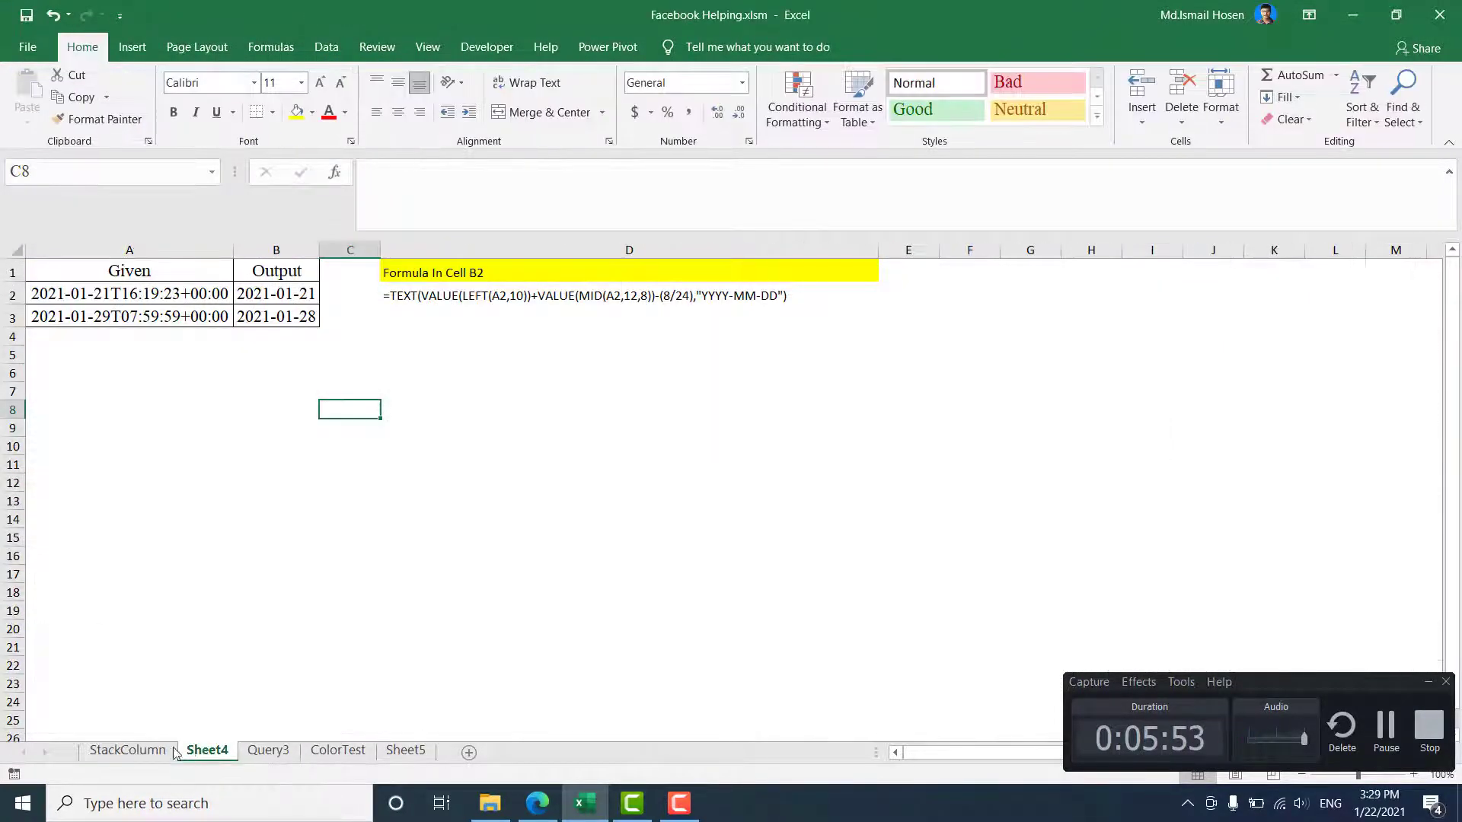
{"action": "left_click", "coordinate": [405, 750]}
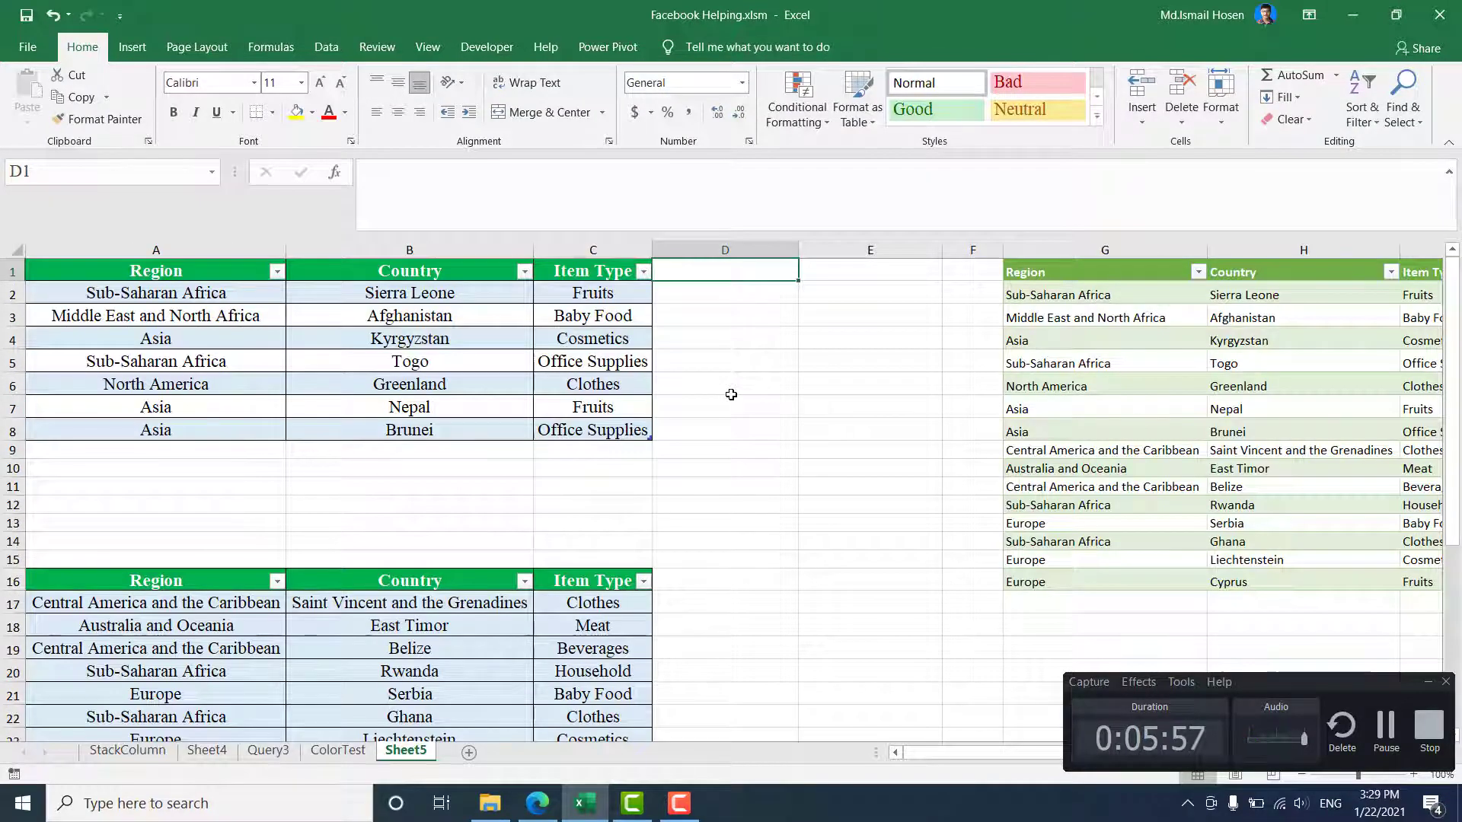
{"action": "type", "text": "Testing"}
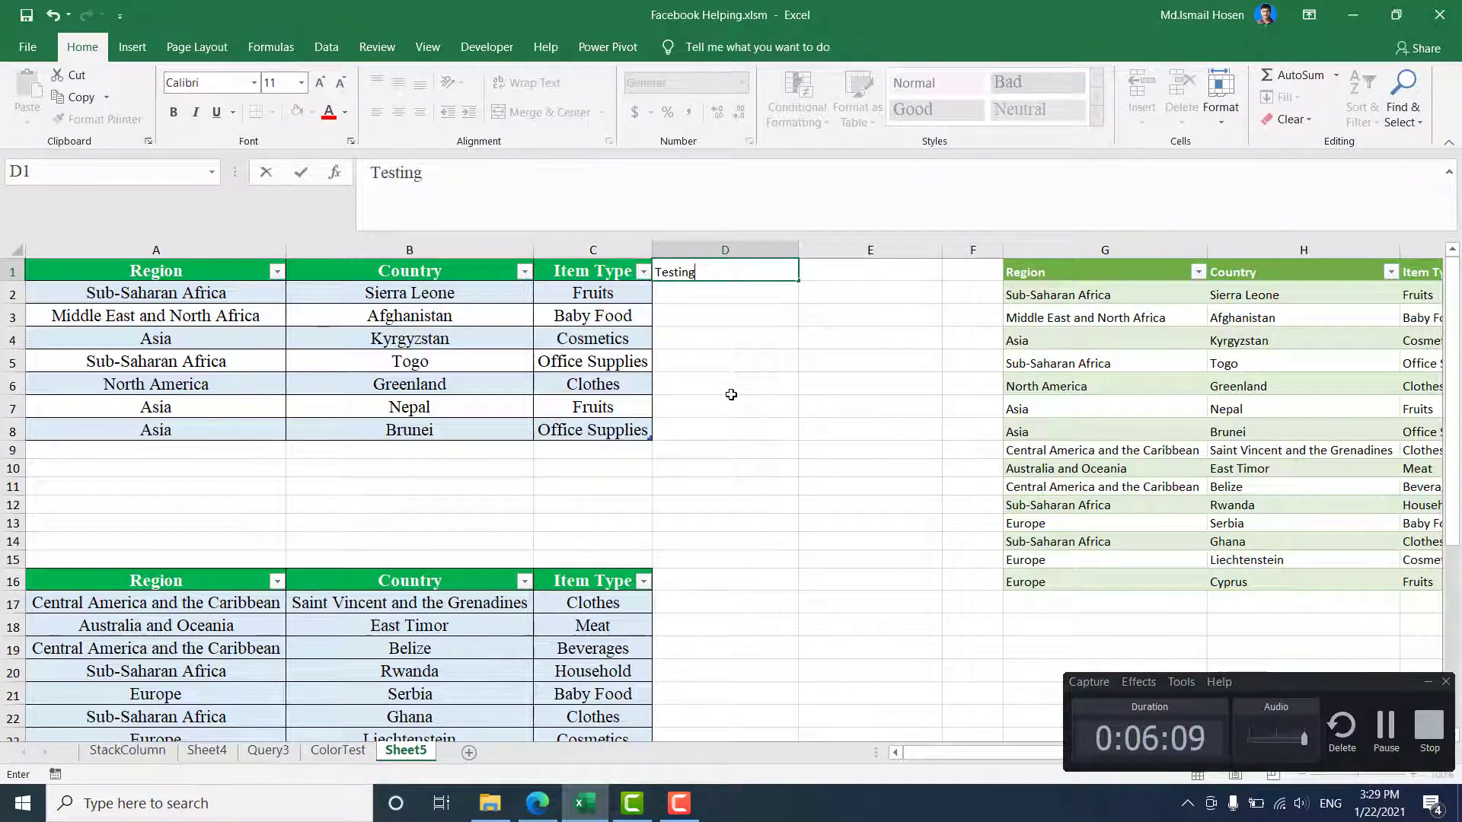
{"action": "key", "text": "Return"}
Copy the Testing header from D1 to D16 to extend the lower source table, and save the workbook.
{"action": "left_click", "coordinate": [762, 274]}
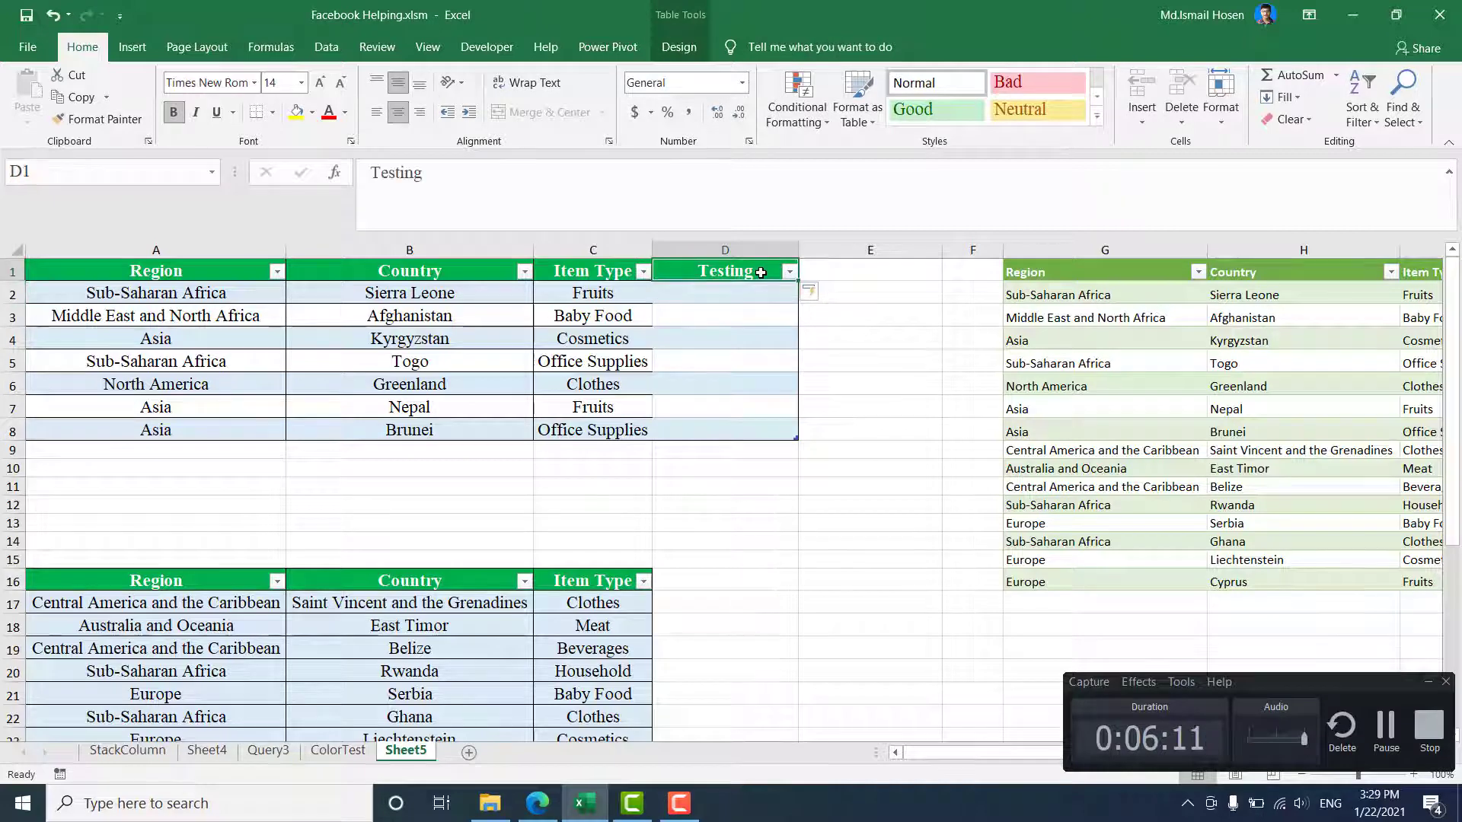
{"action": "key", "text": "ctrl+c"}
{"action": "left_click", "coordinate": [721, 582]}
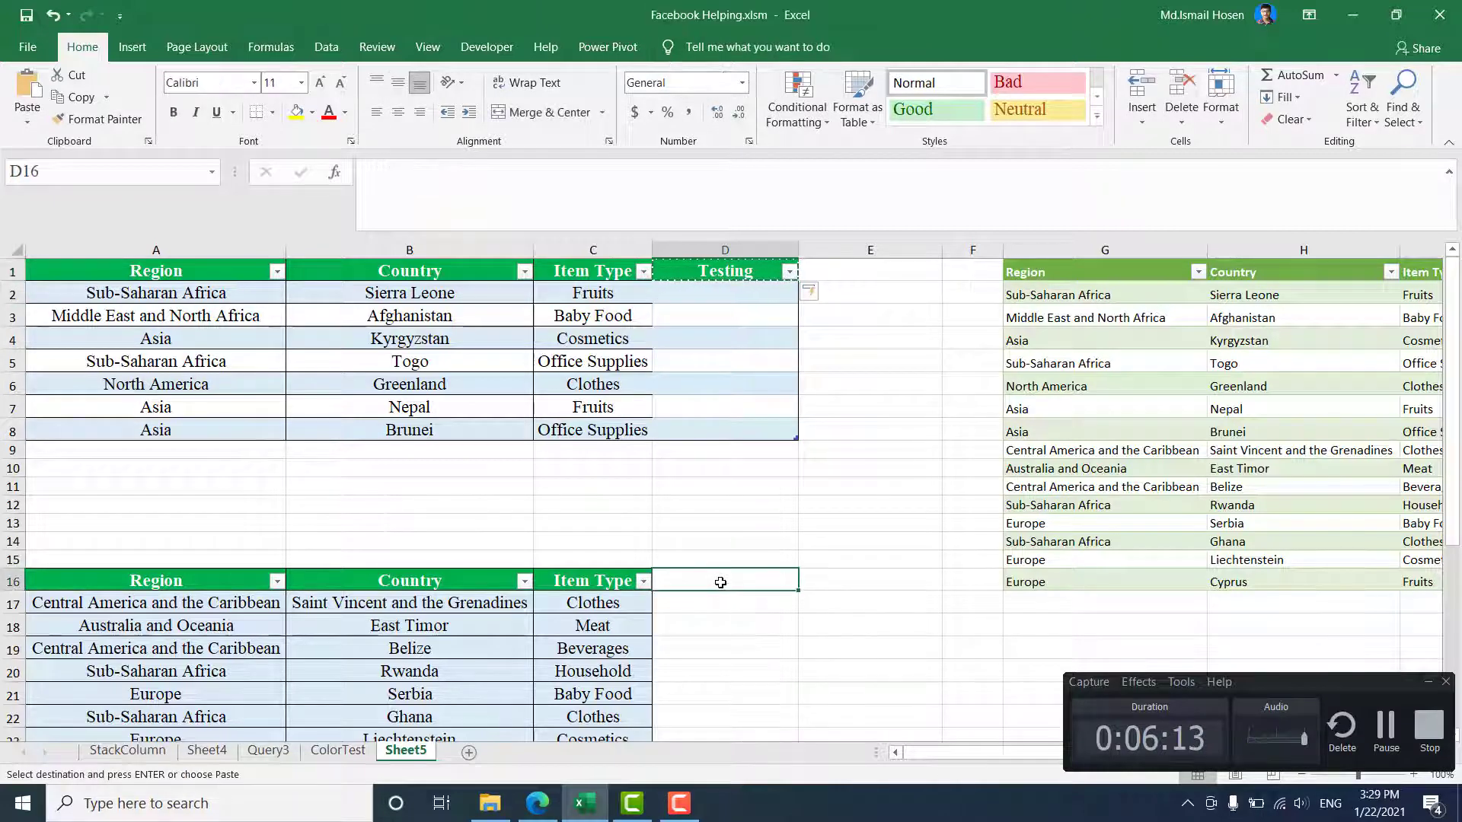
{"action": "key", "text": "ctrl+v"}
{"action": "left_click", "coordinate": [655, 393]}
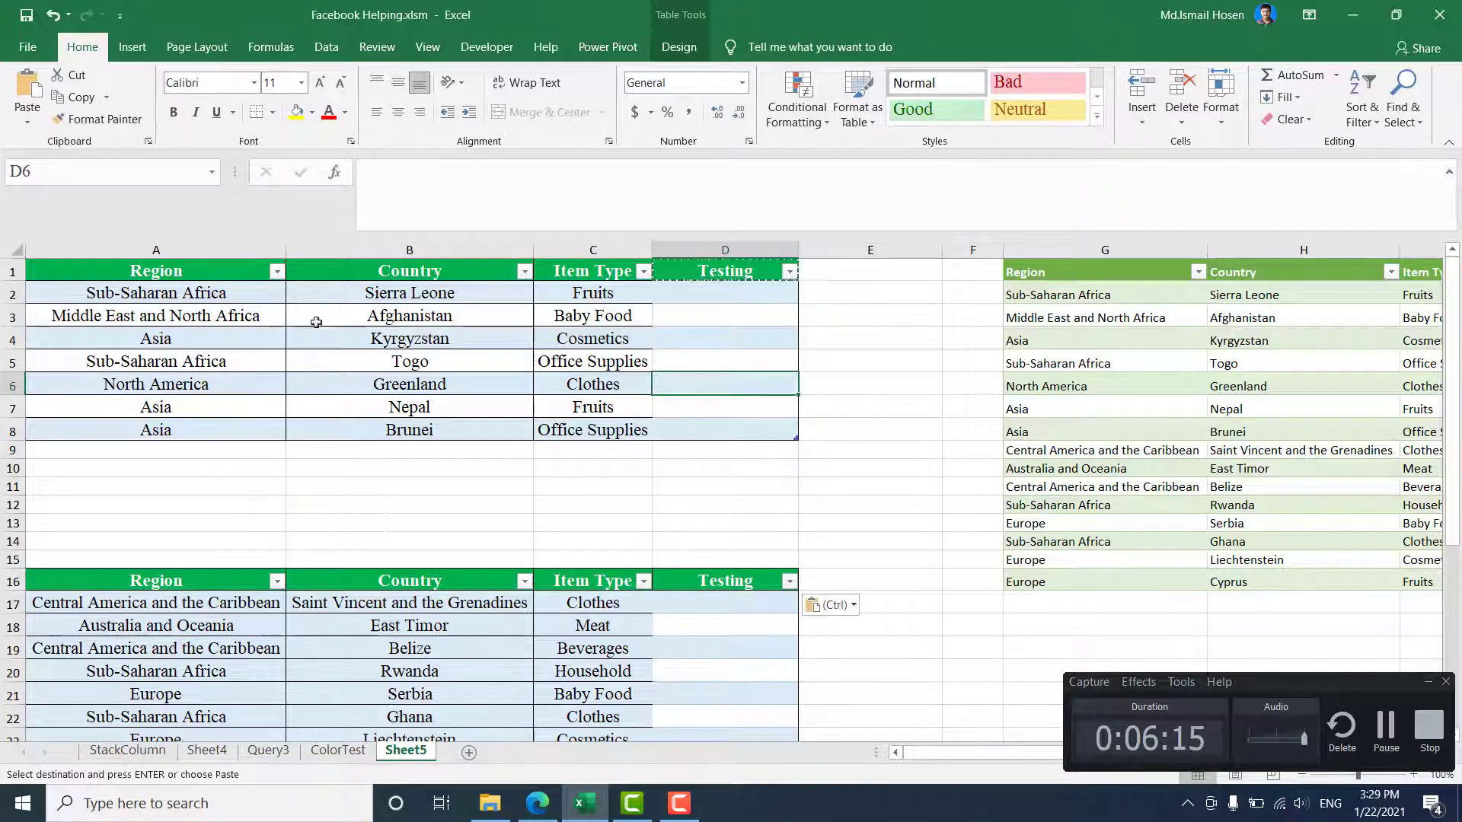
{"action": "key", "text": "ctrl+s"}
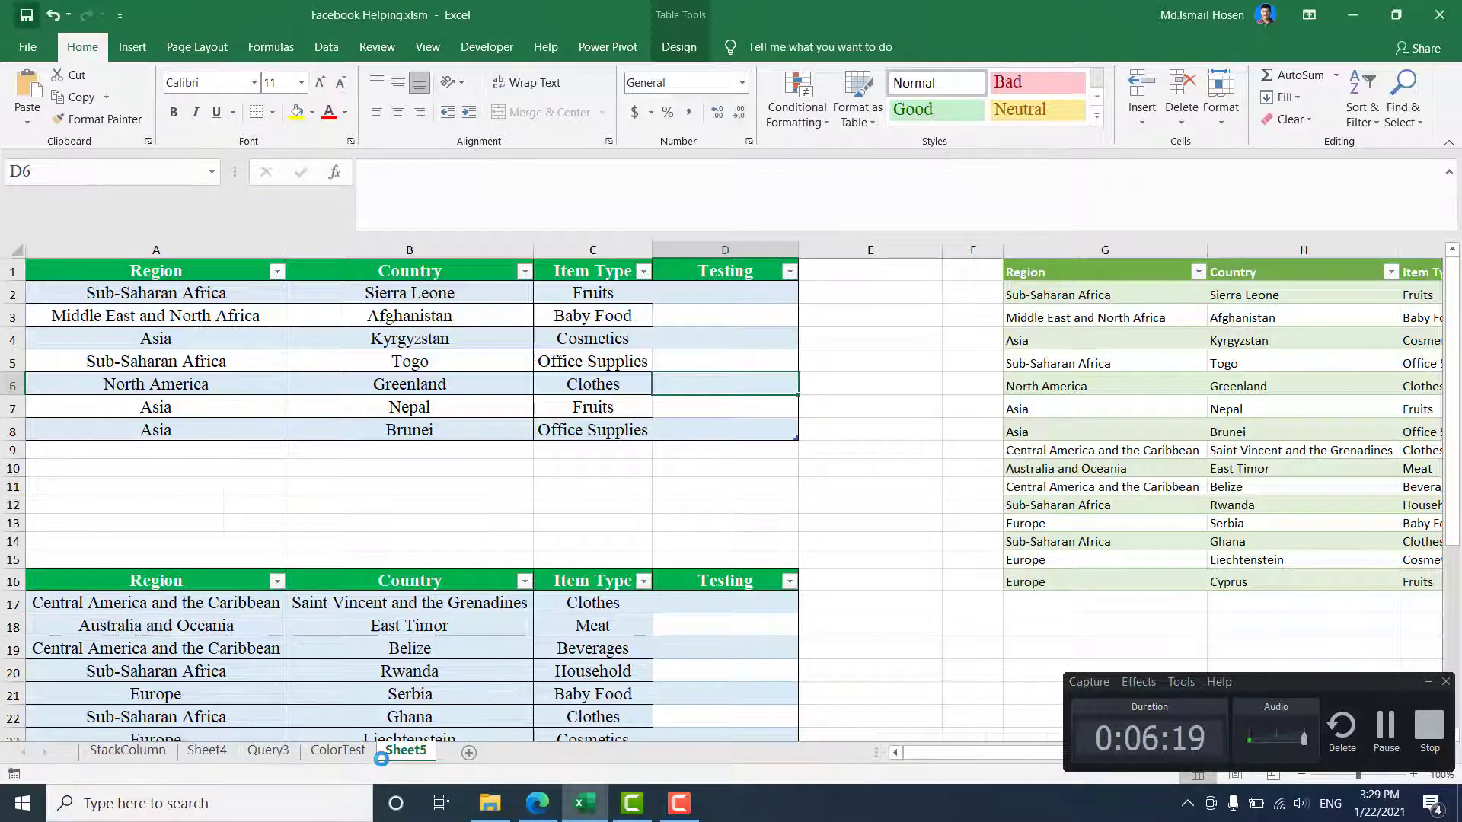
Inspect the TestingColumn cells of the output table on the Query3 sheet.
{"action": "left_click", "coordinate": [268, 750]}
{"action": "right_click", "coordinate": [262, 326]}
{"action": "key", "text": "Escape"}
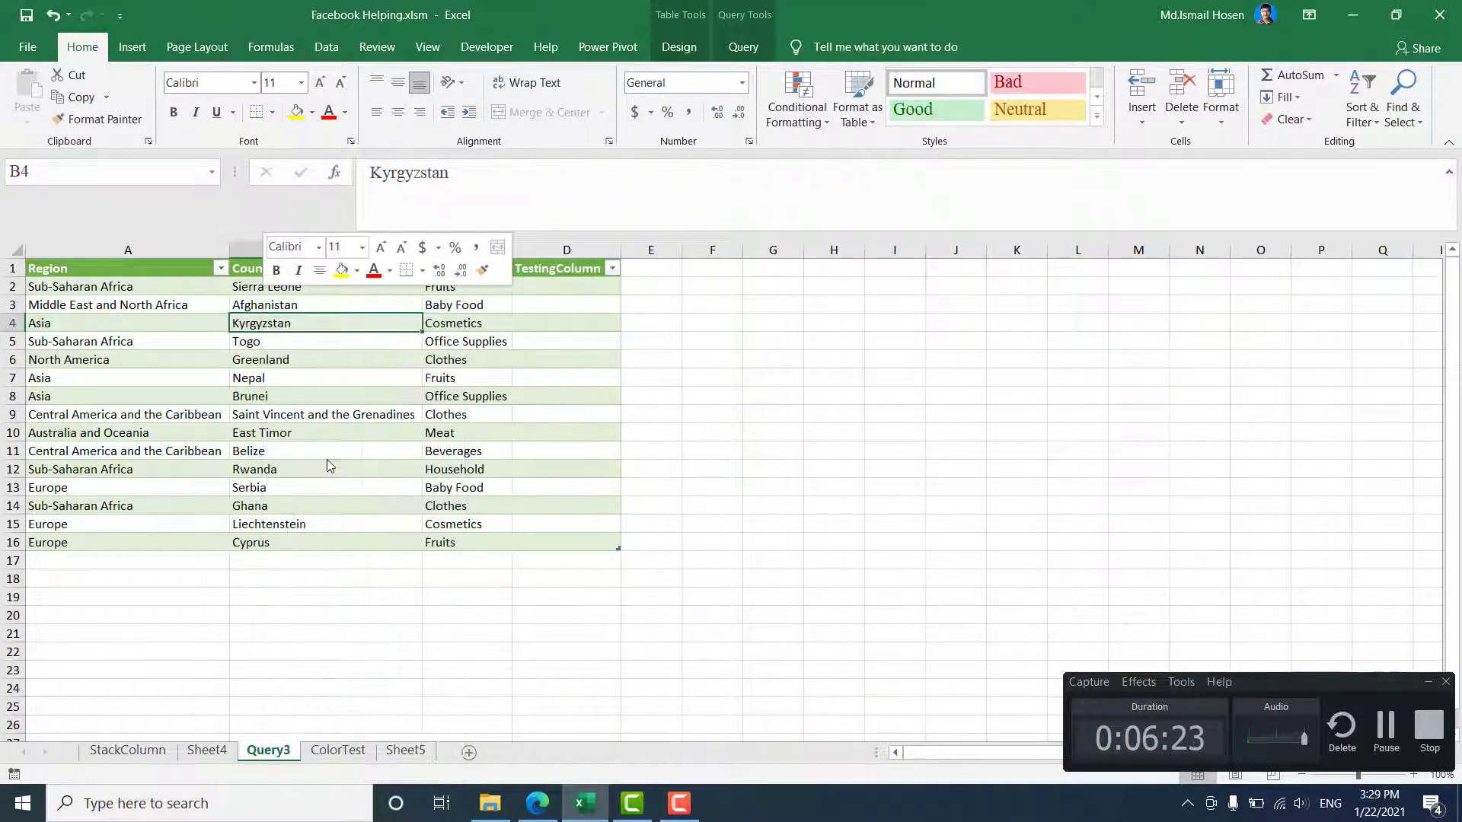
{"action": "left_click", "coordinate": [451, 431]}
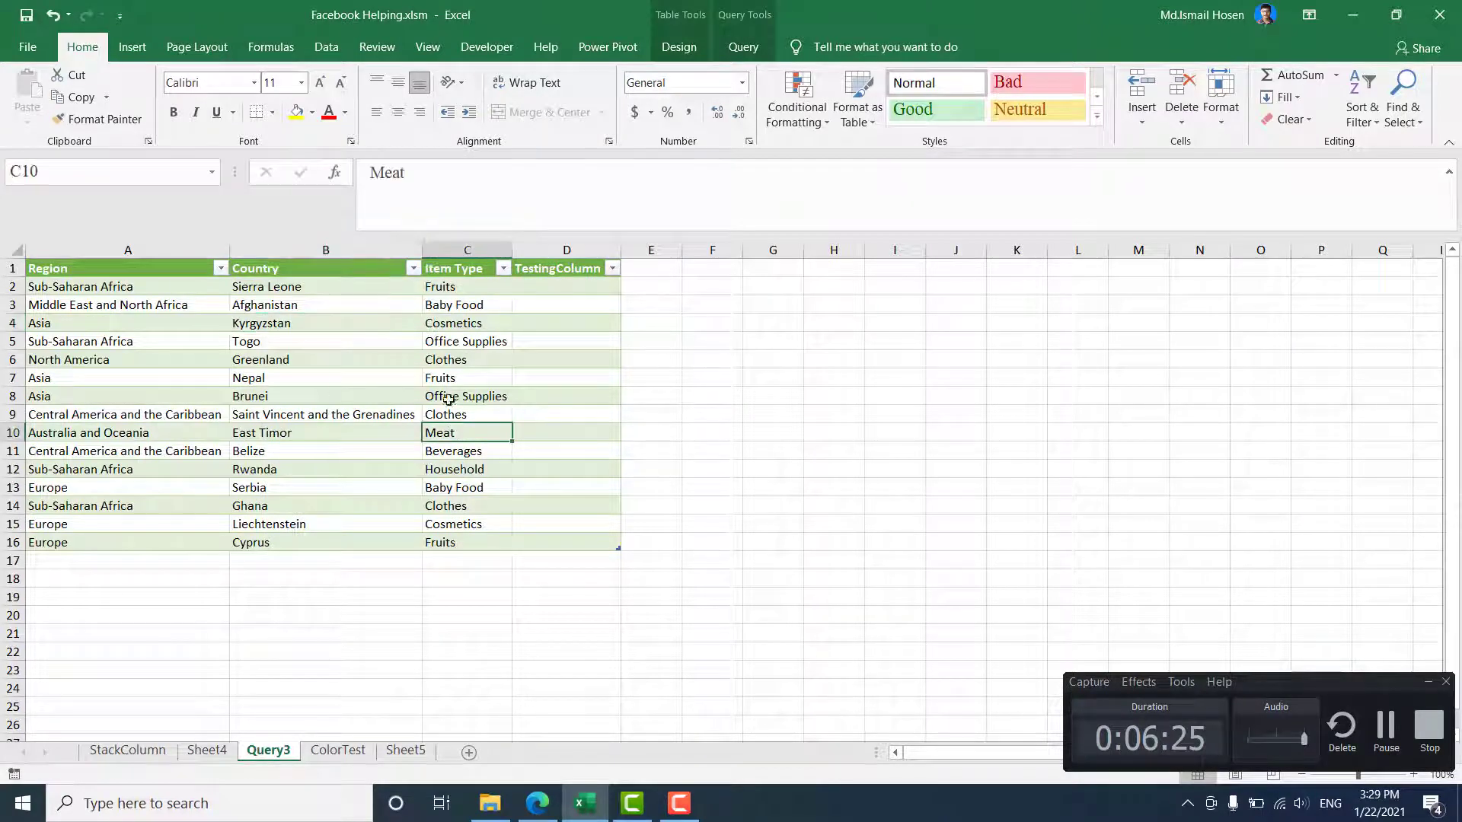
{"action": "left_click", "coordinate": [579, 291]}
{"action": "left_click", "coordinate": [562, 319]}
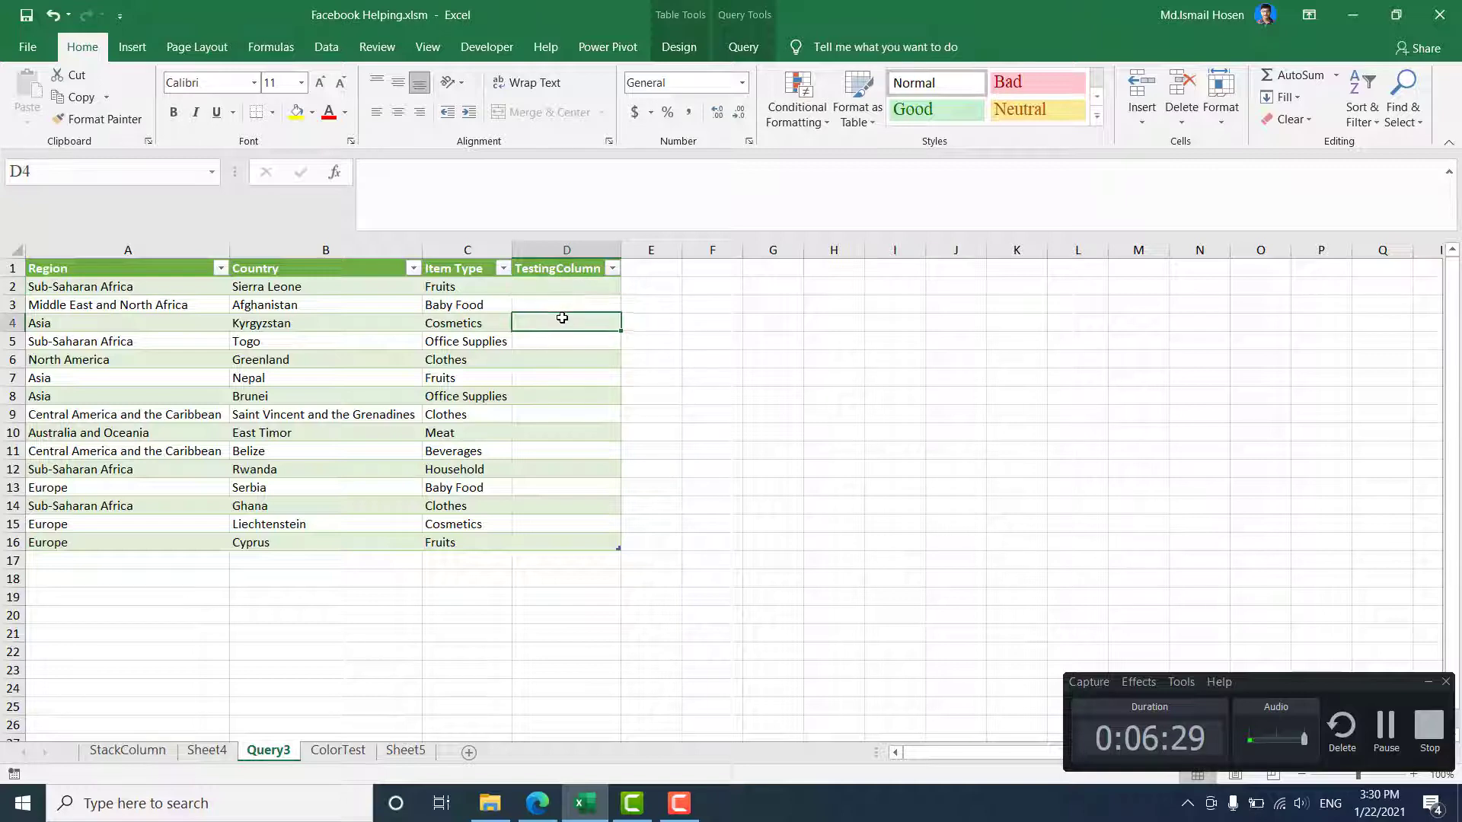
{"action": "left_click", "coordinate": [560, 294]}
{"action": "left_click", "coordinate": [540, 332]}
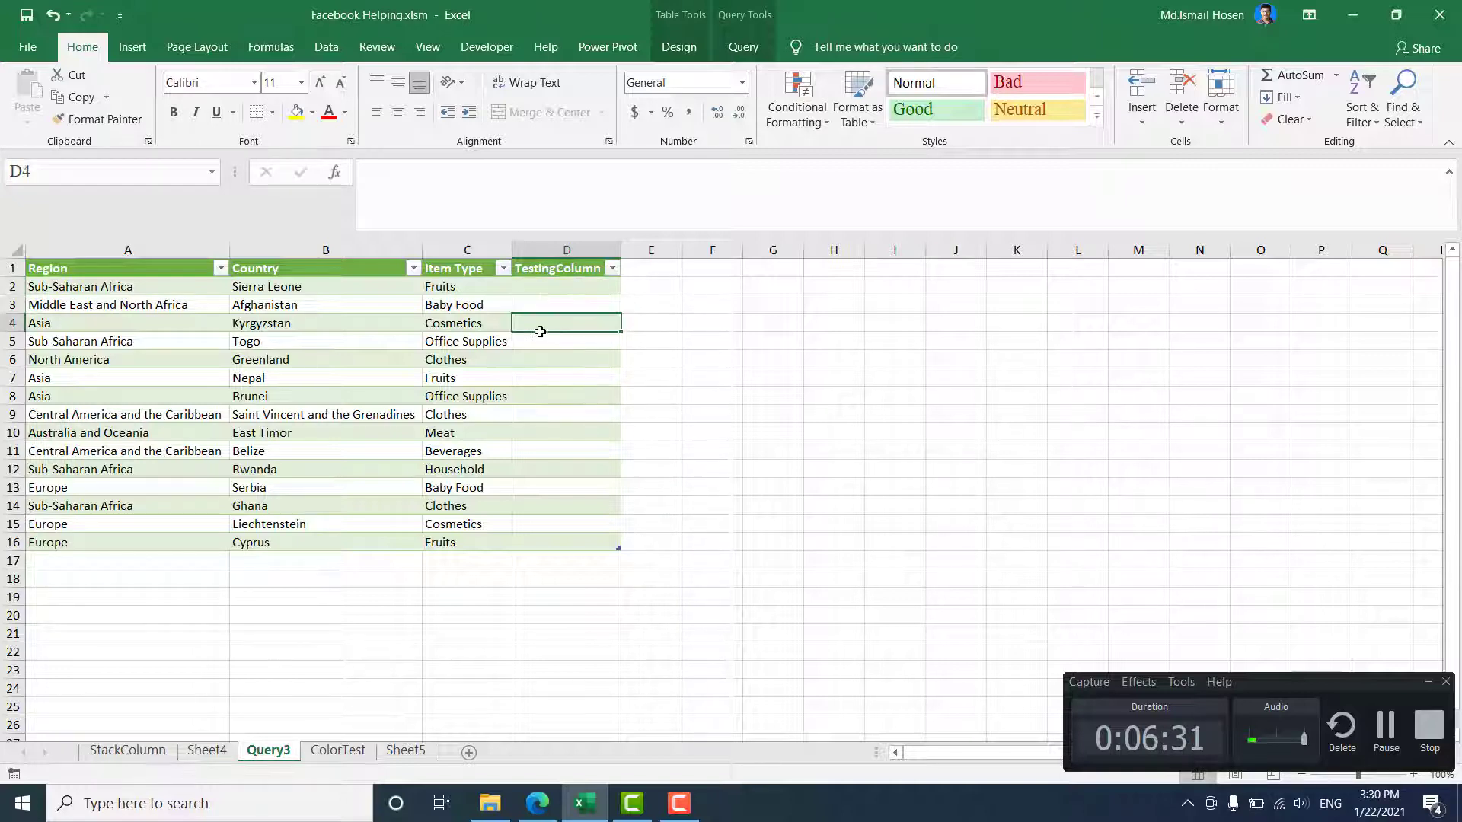
Open Query3 for editing, review its Source and Removed Columns steps, and preview the first nested table in Content.
{"action": "left_click", "coordinate": [743, 46]}
{"action": "left_click", "coordinate": [28, 87]}
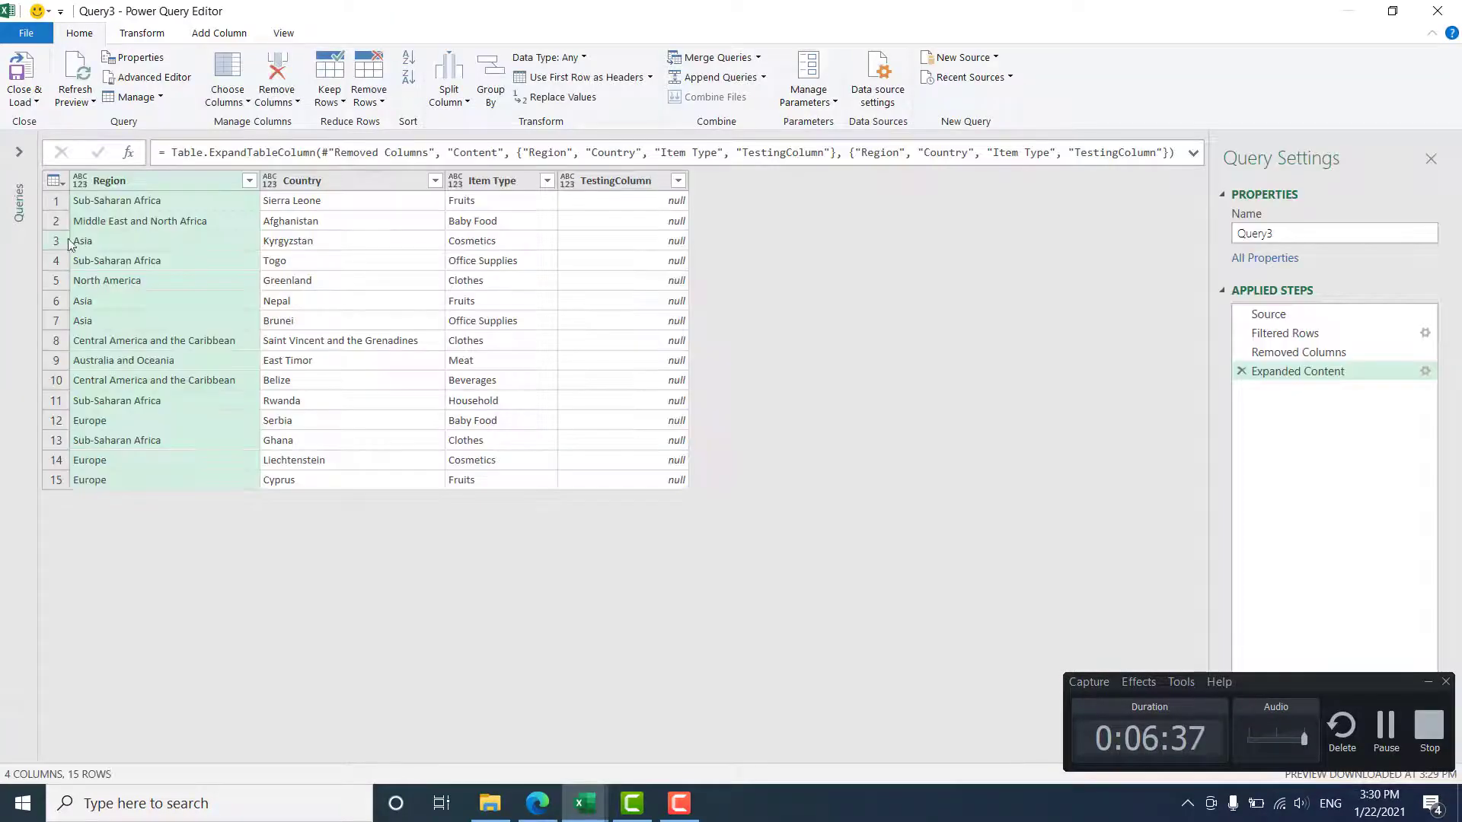
{"action": "left_click", "coordinate": [1316, 314]}
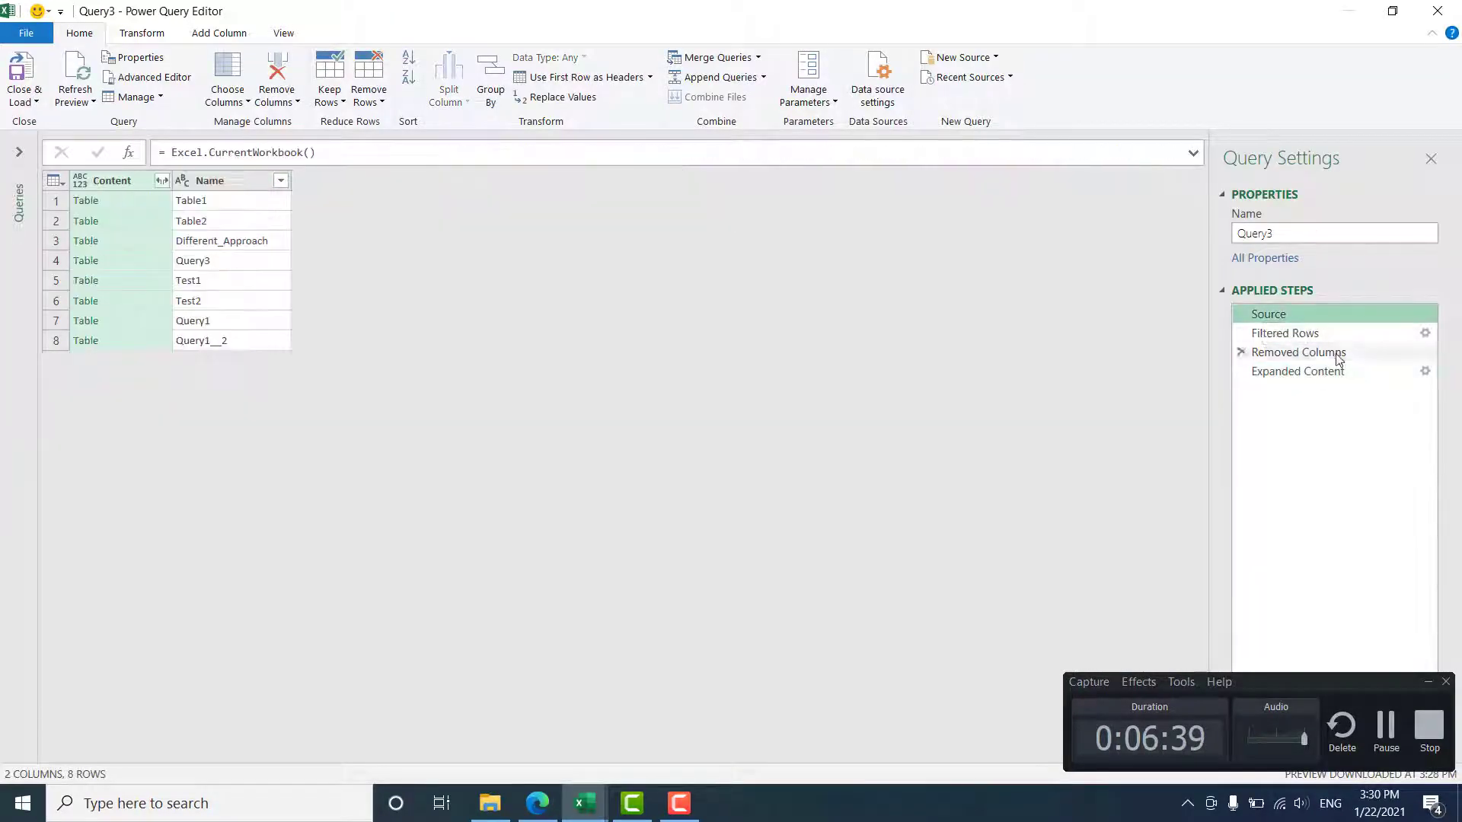
{"action": "left_click", "coordinate": [1335, 356]}
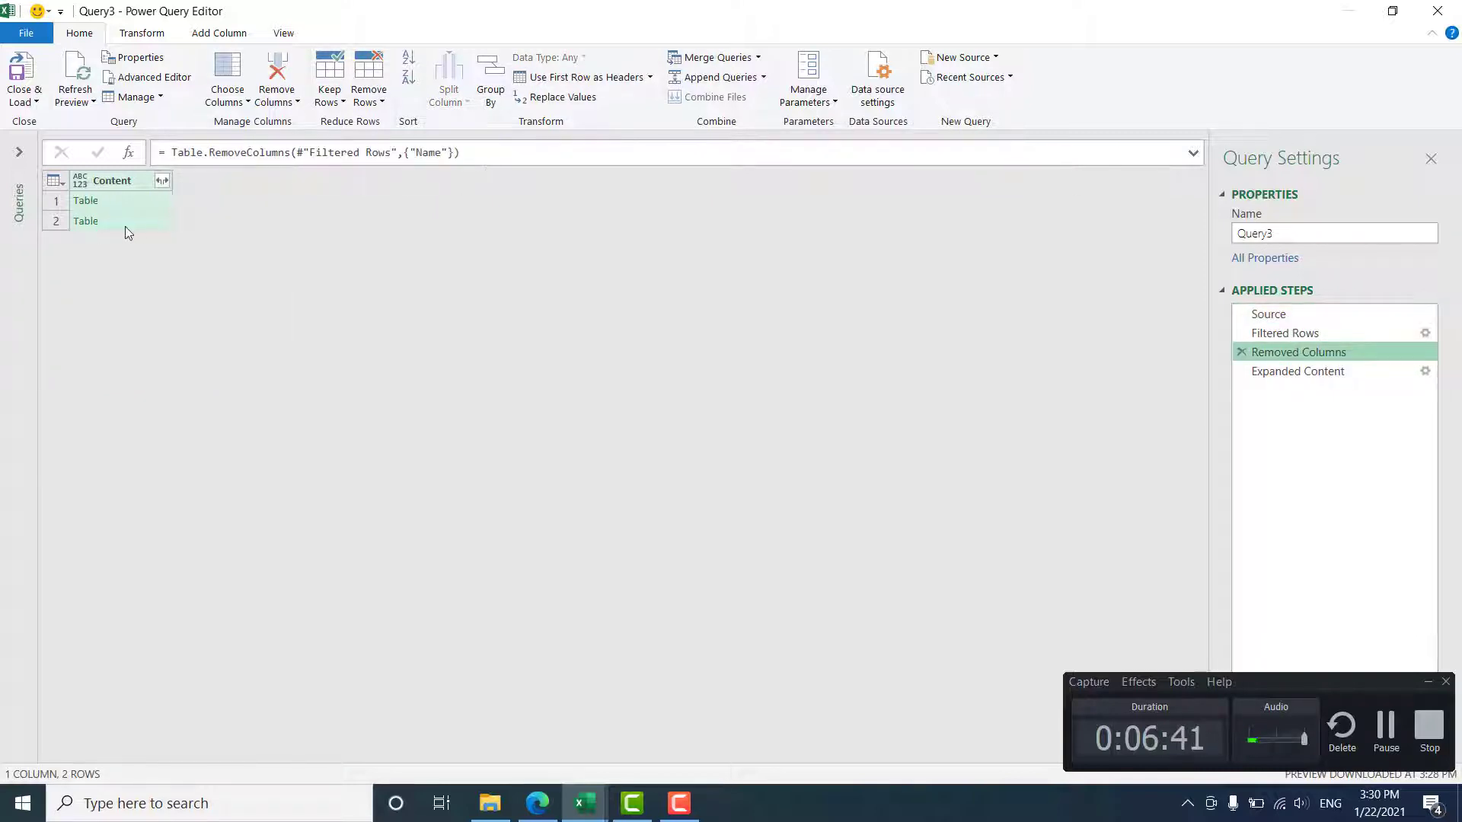
{"action": "left_click", "coordinate": [129, 201]}
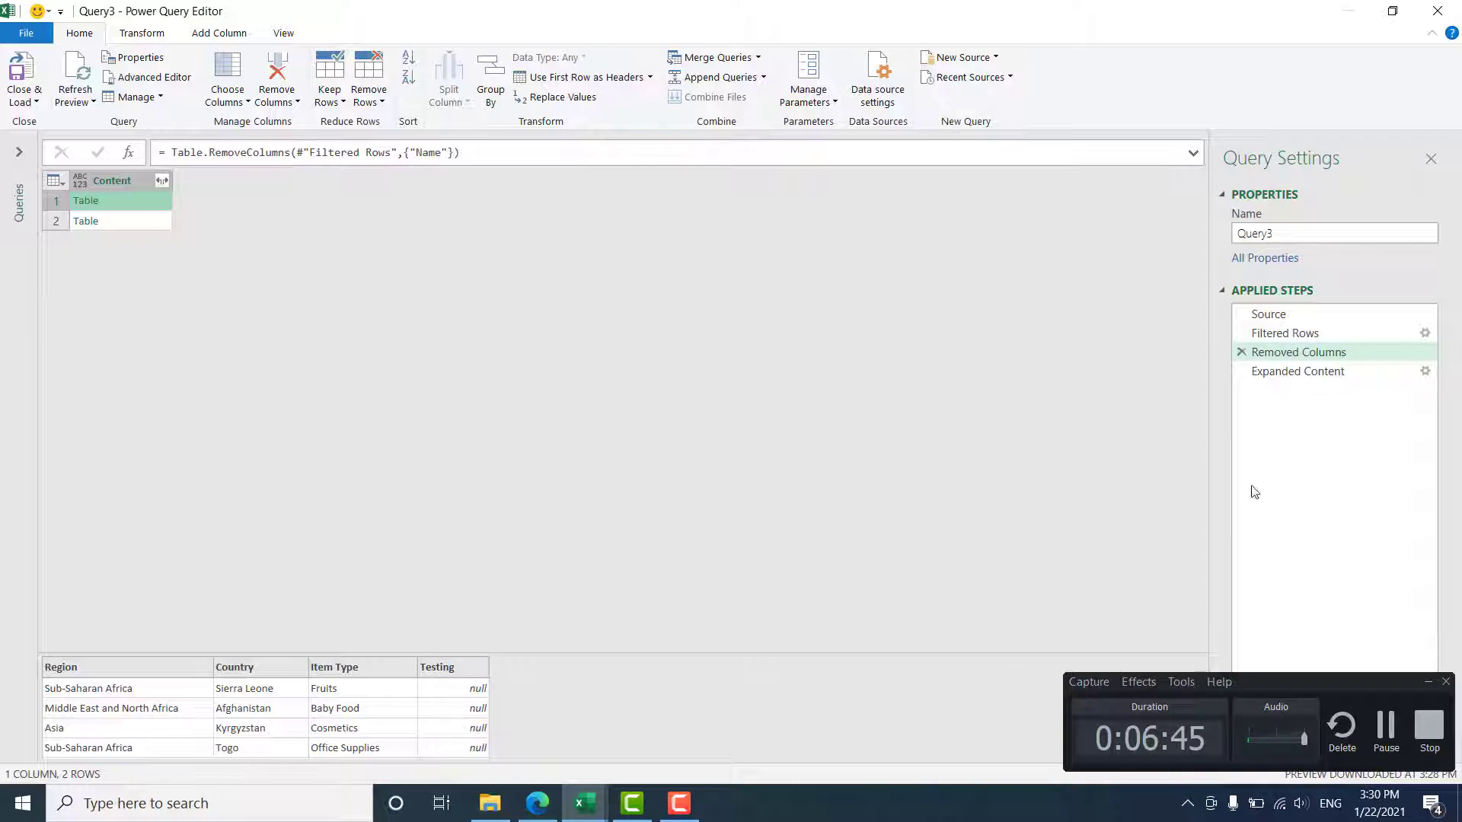
Review the Expanded Content step's formula and its list of columns to expand, and close the query editor without changes.
{"action": "left_click", "coordinate": [1301, 373]}
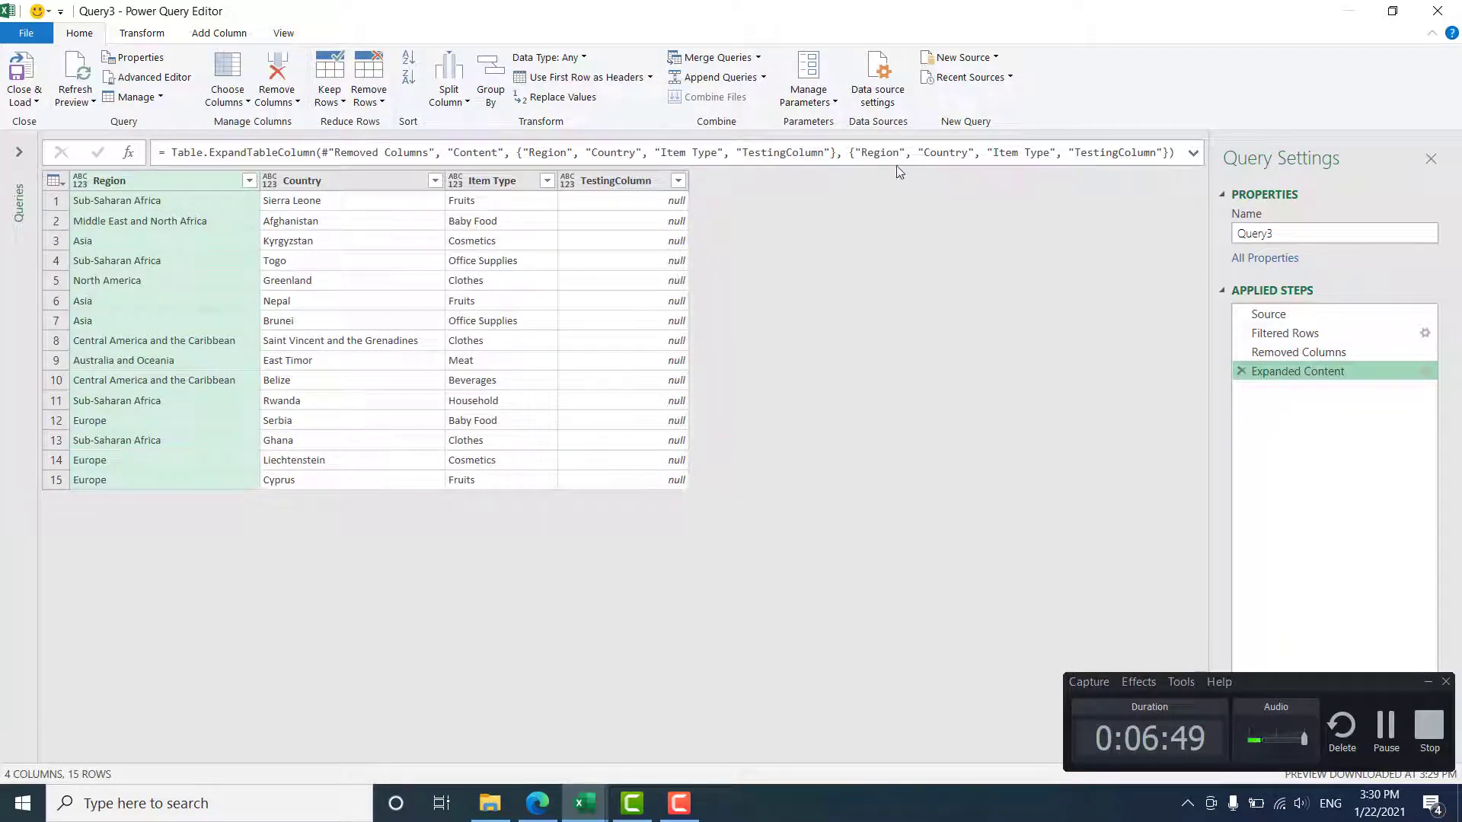
{"action": "left_click", "coordinate": [1425, 373]}
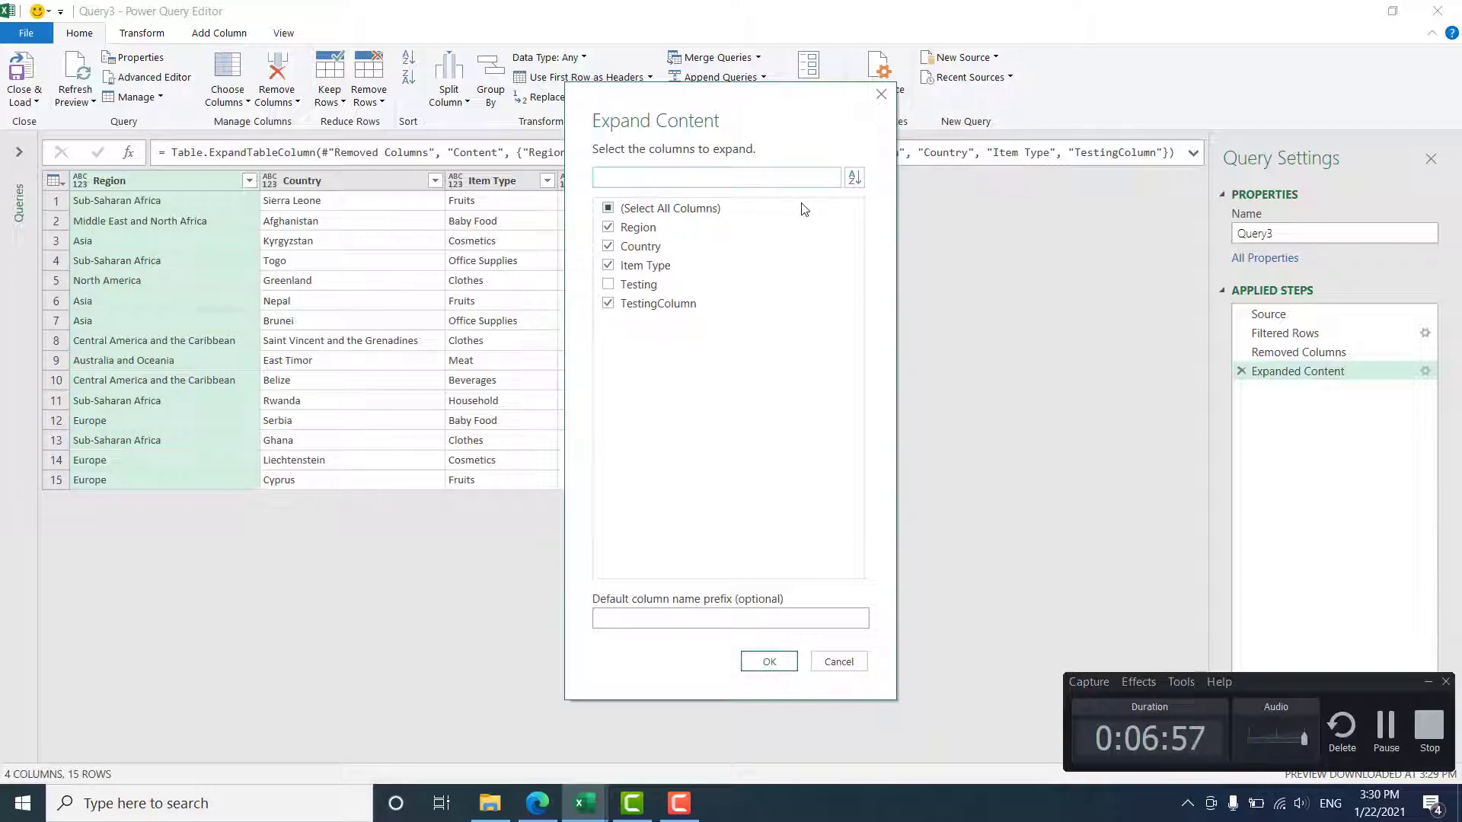
{"action": "left_click", "coordinate": [881, 94]}
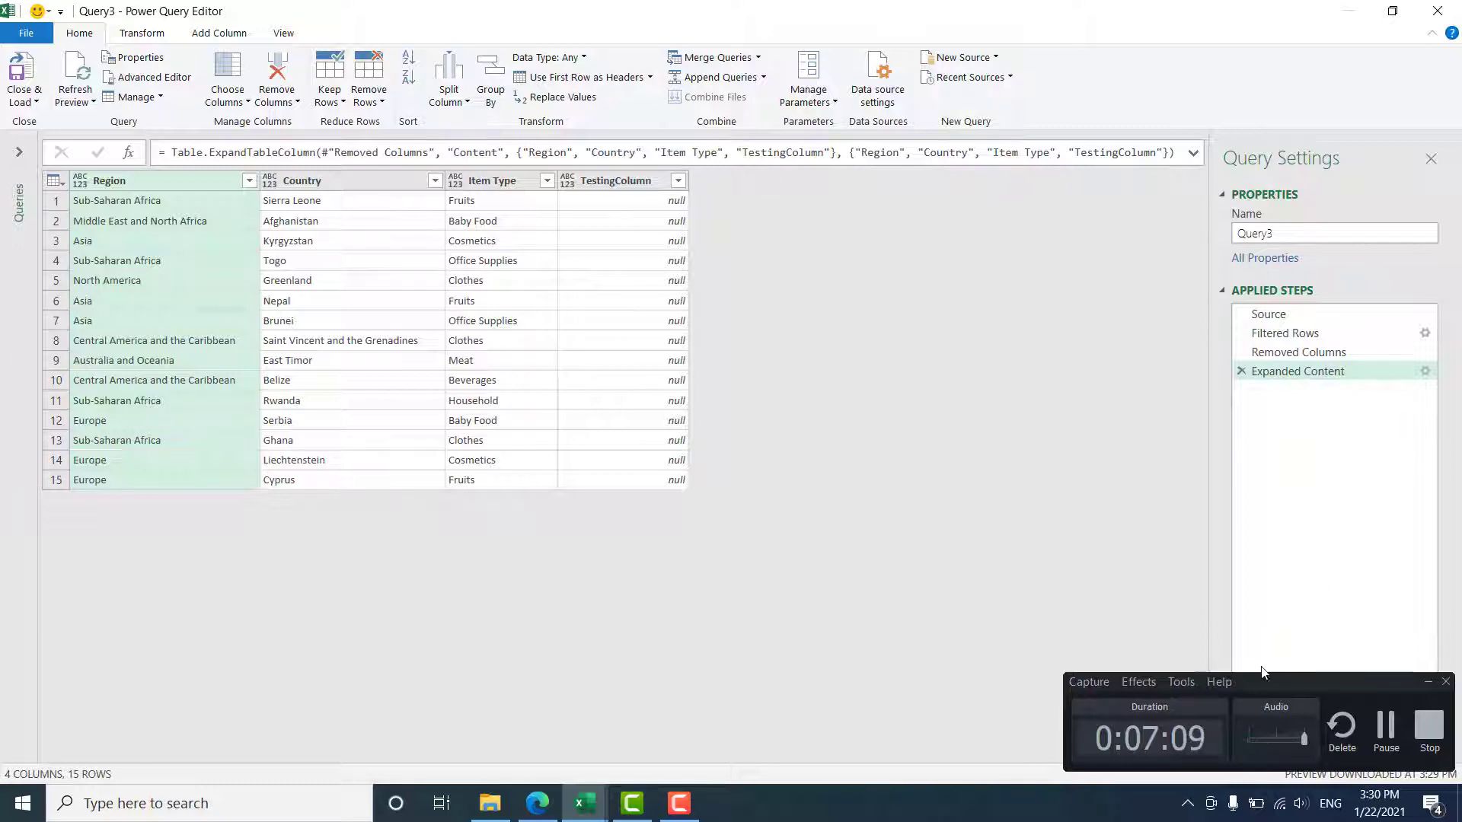
{"action": "left_click", "coordinate": [1428, 682]}
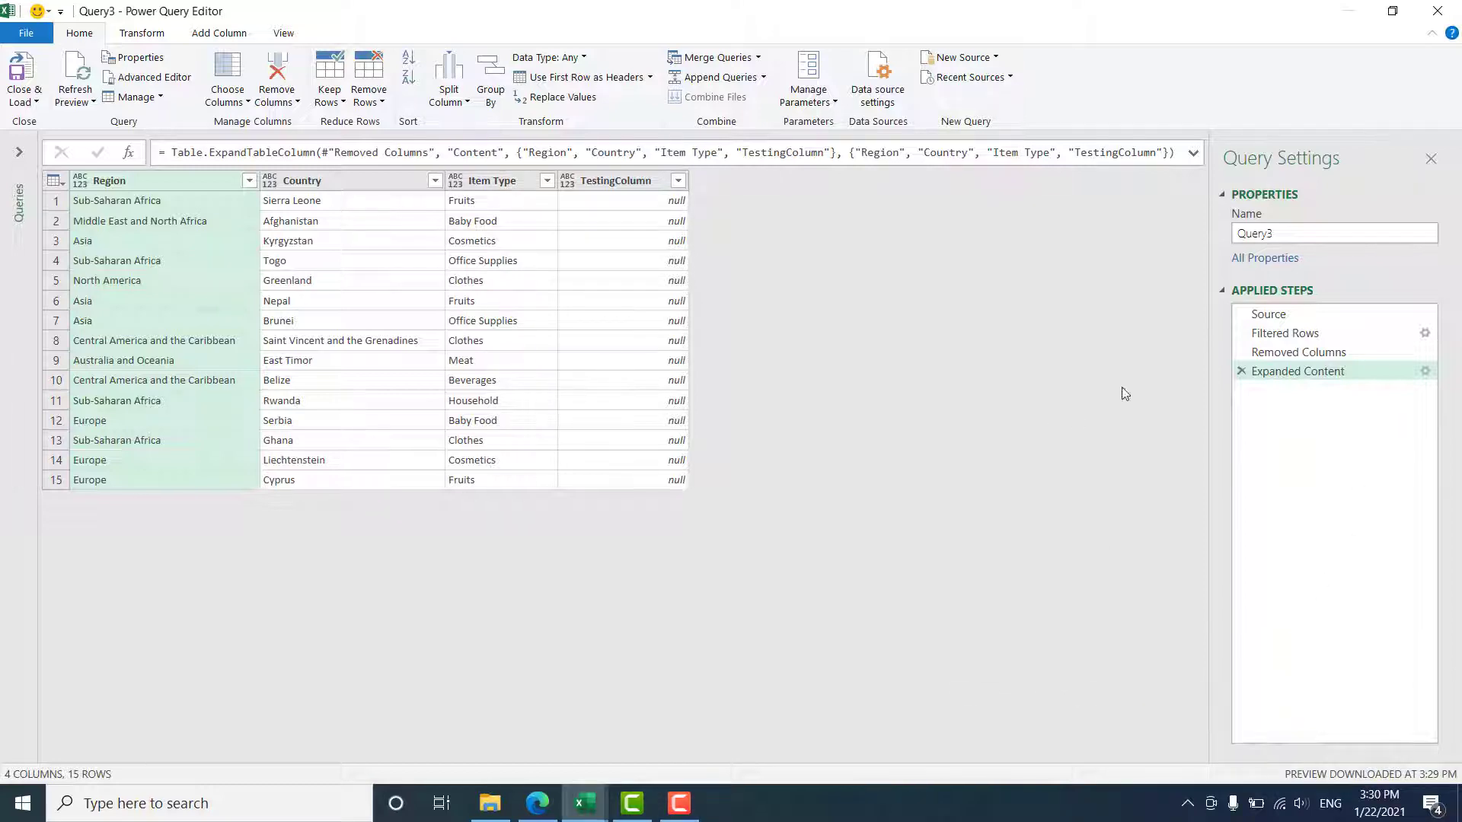
{"action": "left_click", "coordinate": [1438, 11]}
{"action": "left_click", "coordinate": [550, 325]}
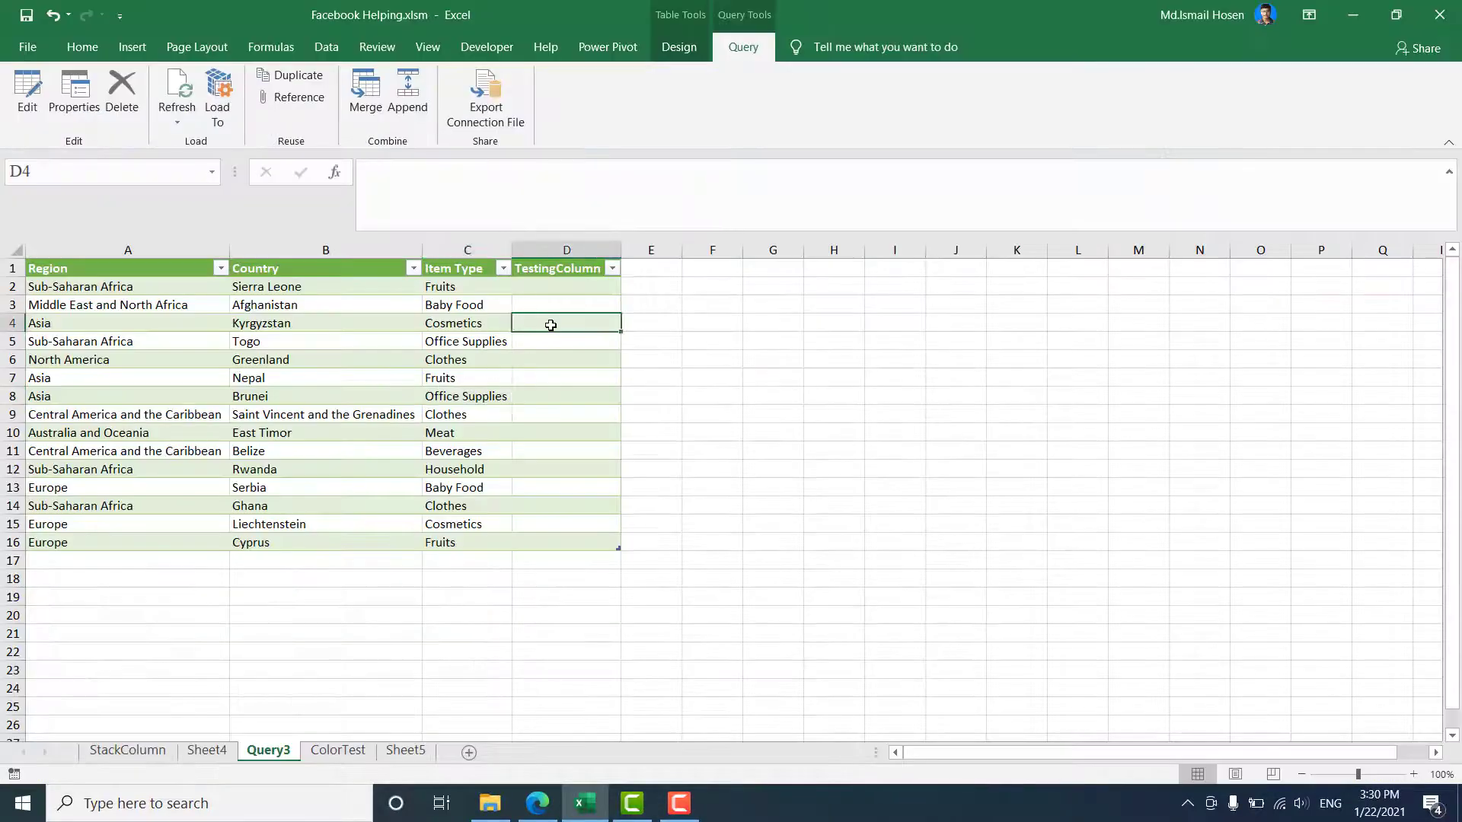
{"action": "left_click", "coordinate": [412, 339]}
{"action": "left_click", "coordinate": [477, 341]}
{"action": "left_click", "coordinate": [352, 359]}
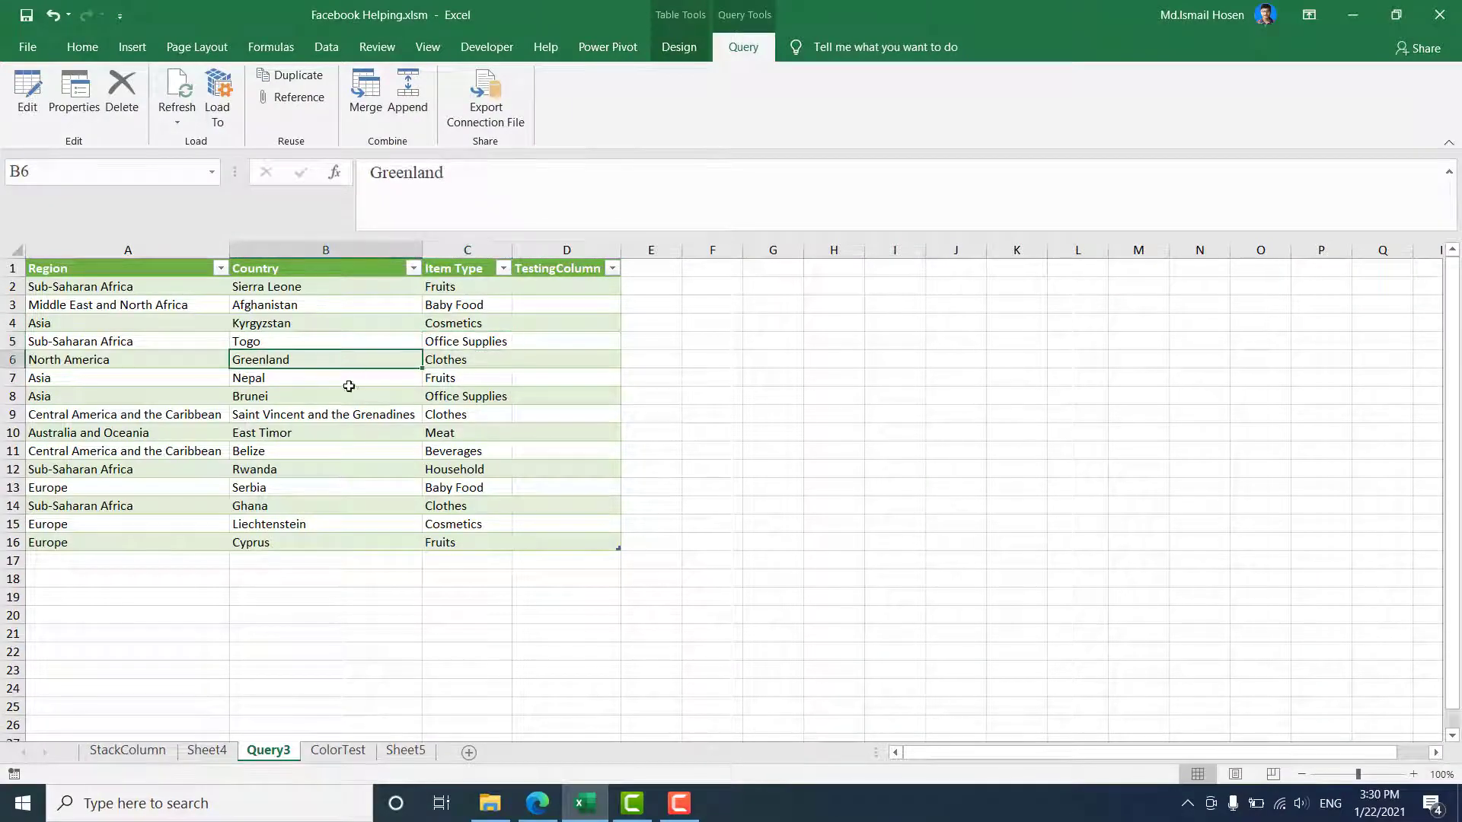
Check the Testing columns of the upper and lower source tables on Sheet5.
{"action": "left_click", "coordinate": [405, 752]}
{"action": "left_click", "coordinate": [559, 336]}
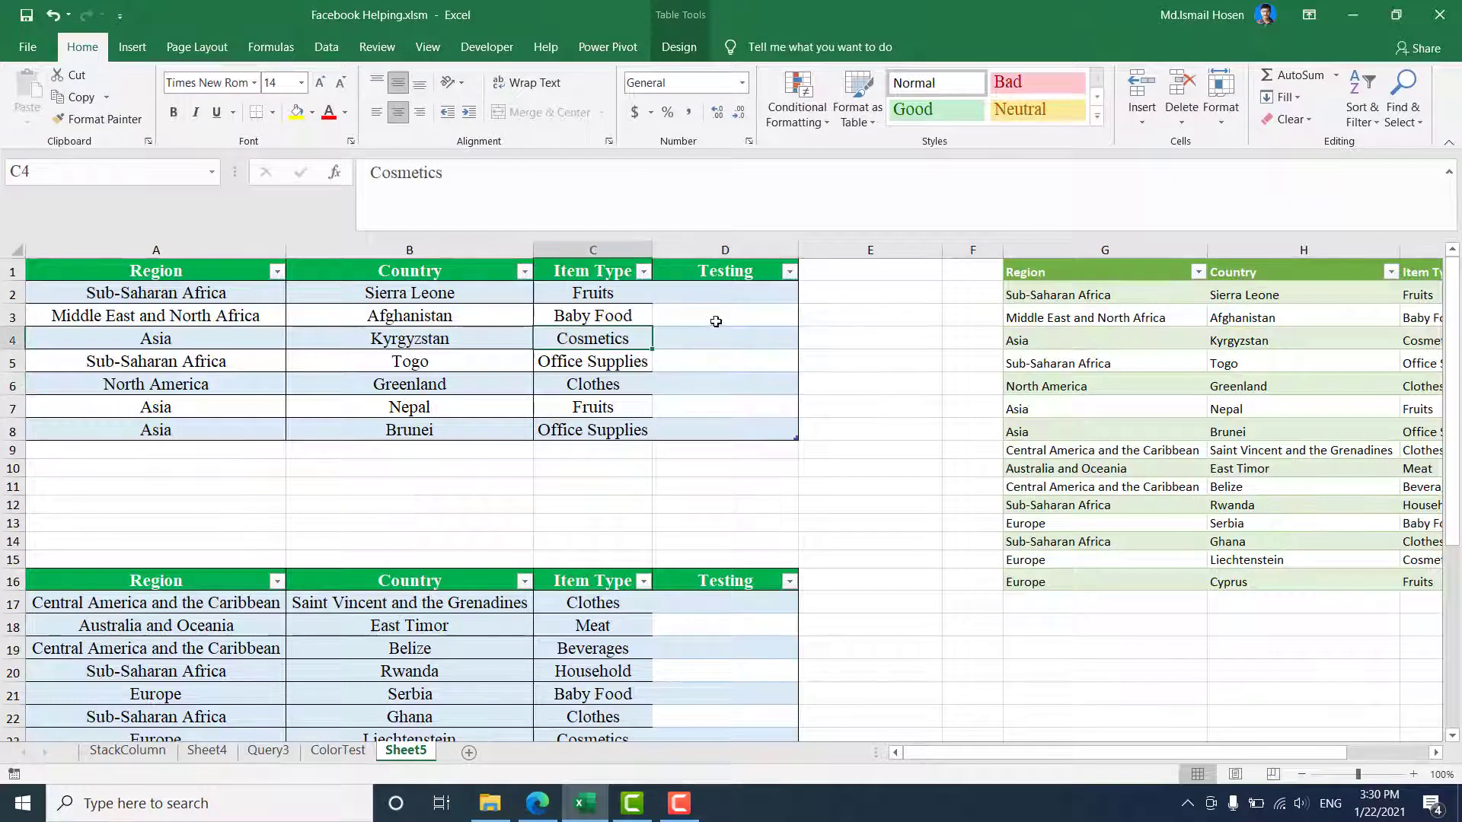
{"action": "left_click", "coordinate": [728, 315]}
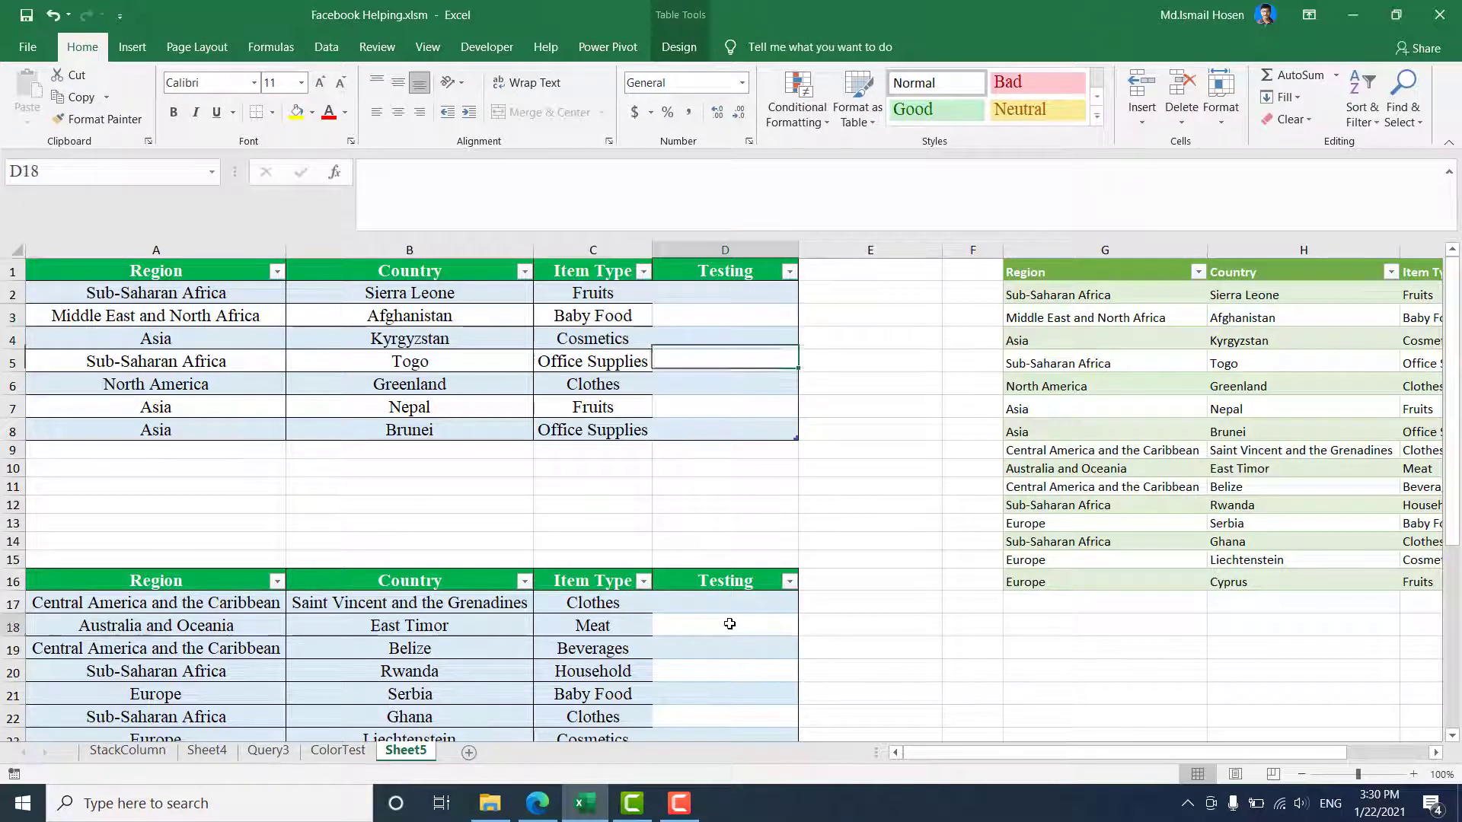
{"action": "left_click", "coordinate": [729, 626]}
Refresh the lower query output table on Sheet5, whose headers are in row 24, and select its Testing header in J24.
{"action": "scroll", "coordinate": [730, 623], "scroll_direction": "down", "scroll_amount": 1}
{"action": "scroll", "coordinate": [1132, 692], "scroll_direction": "down", "scroll_amount": 1}
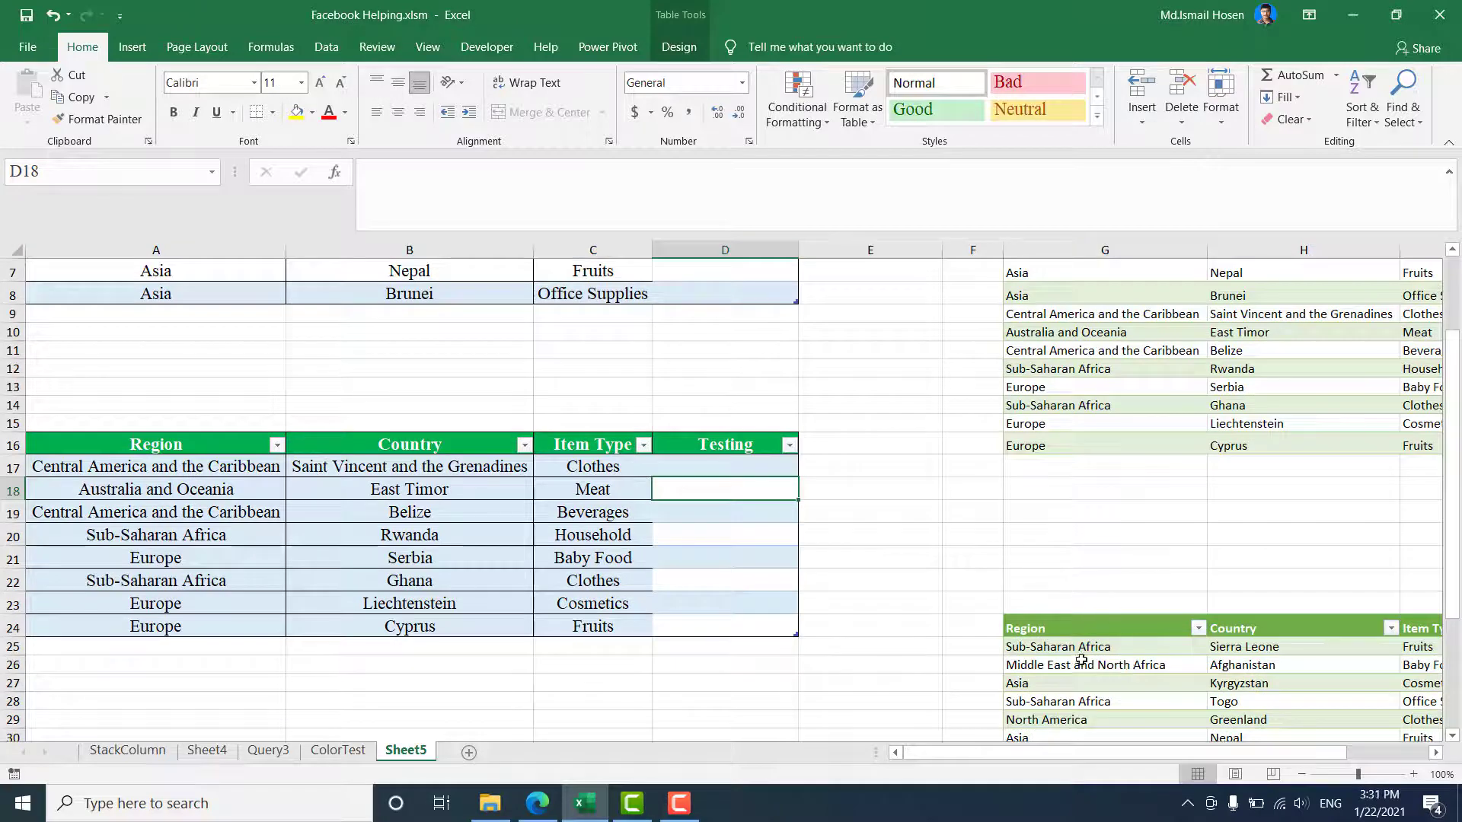
{"action": "left_click", "coordinate": [1116, 697]}
{"action": "scroll", "coordinate": [1123, 686], "scroll_direction": "down", "scroll_amount": 4}
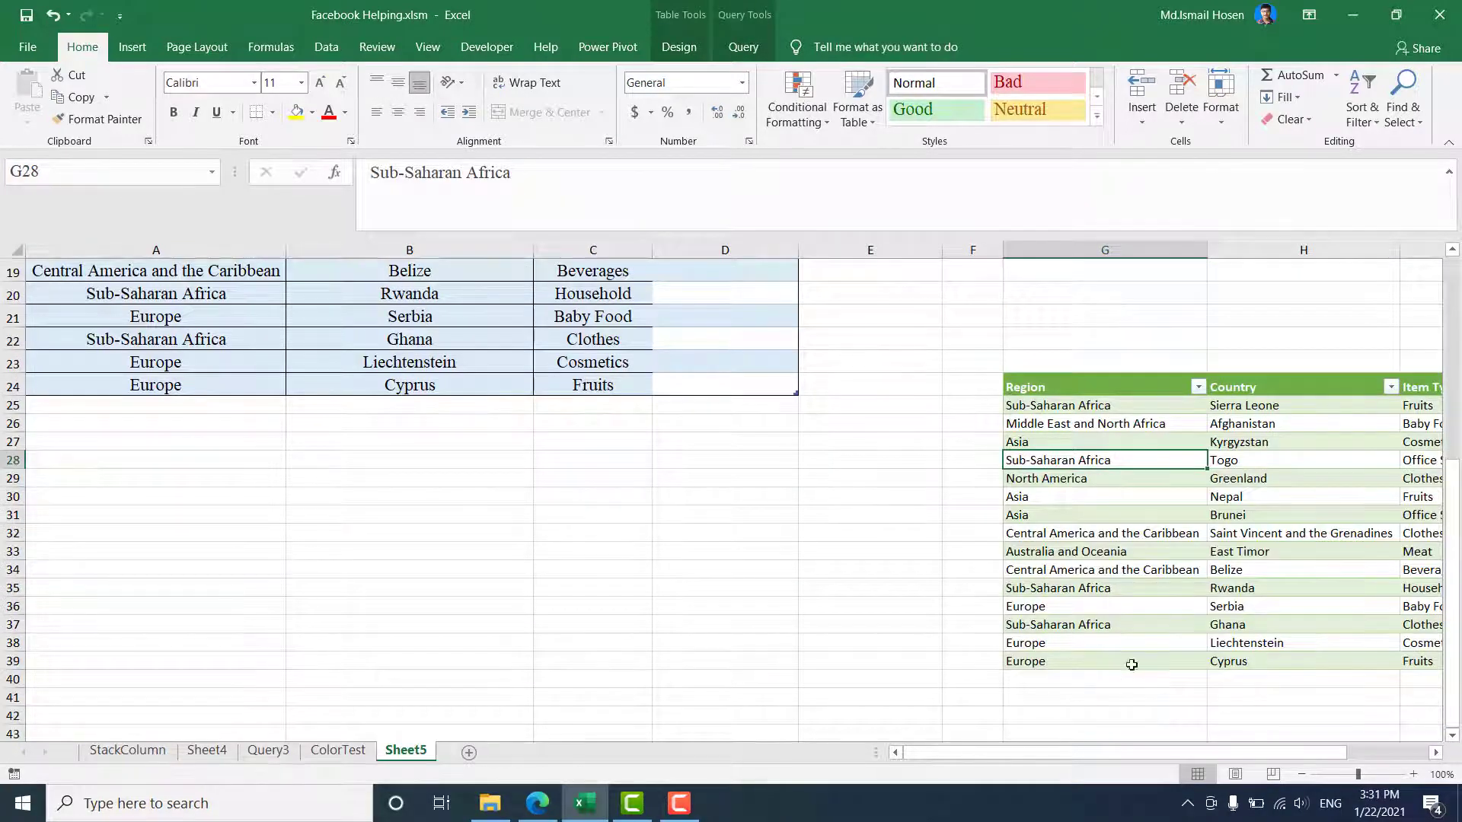
{"action": "scroll", "coordinate": [1131, 665], "scroll_direction": "right", "scroll_amount": 2}
{"action": "right_click", "coordinate": [750, 499]}
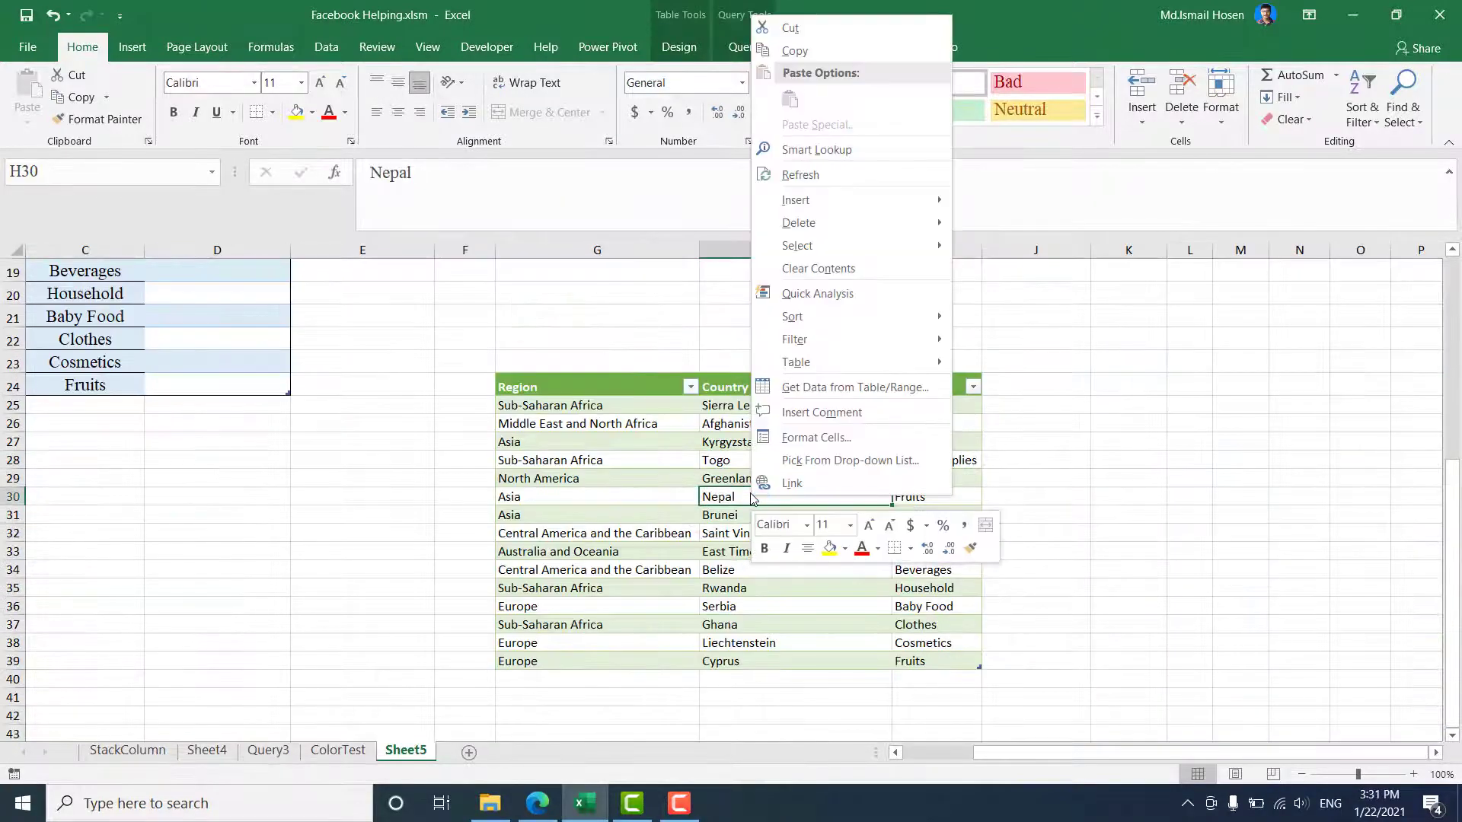
{"action": "left_click", "coordinate": [802, 176]}
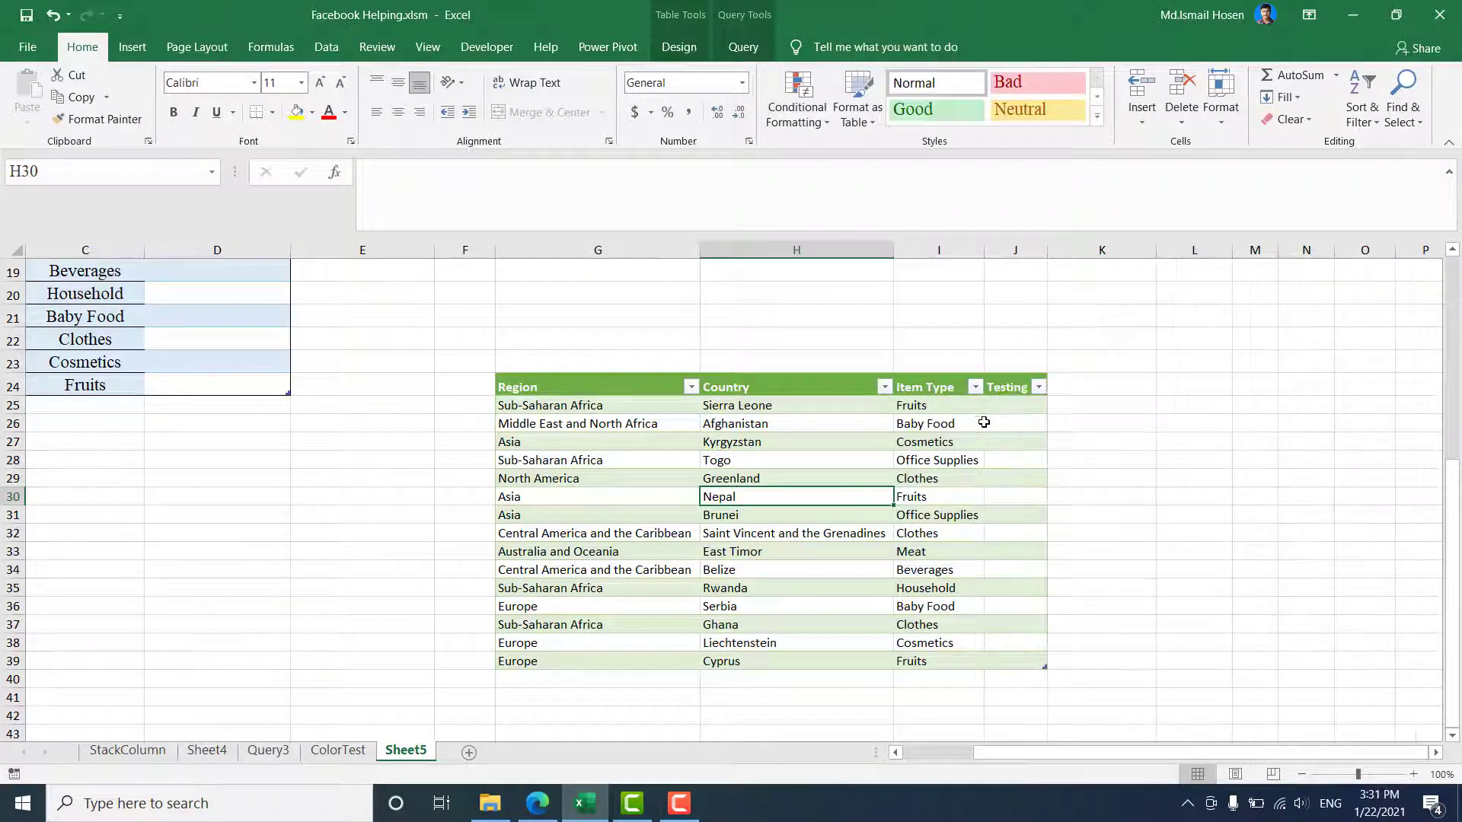
{"action": "left_click", "coordinate": [1022, 387]}
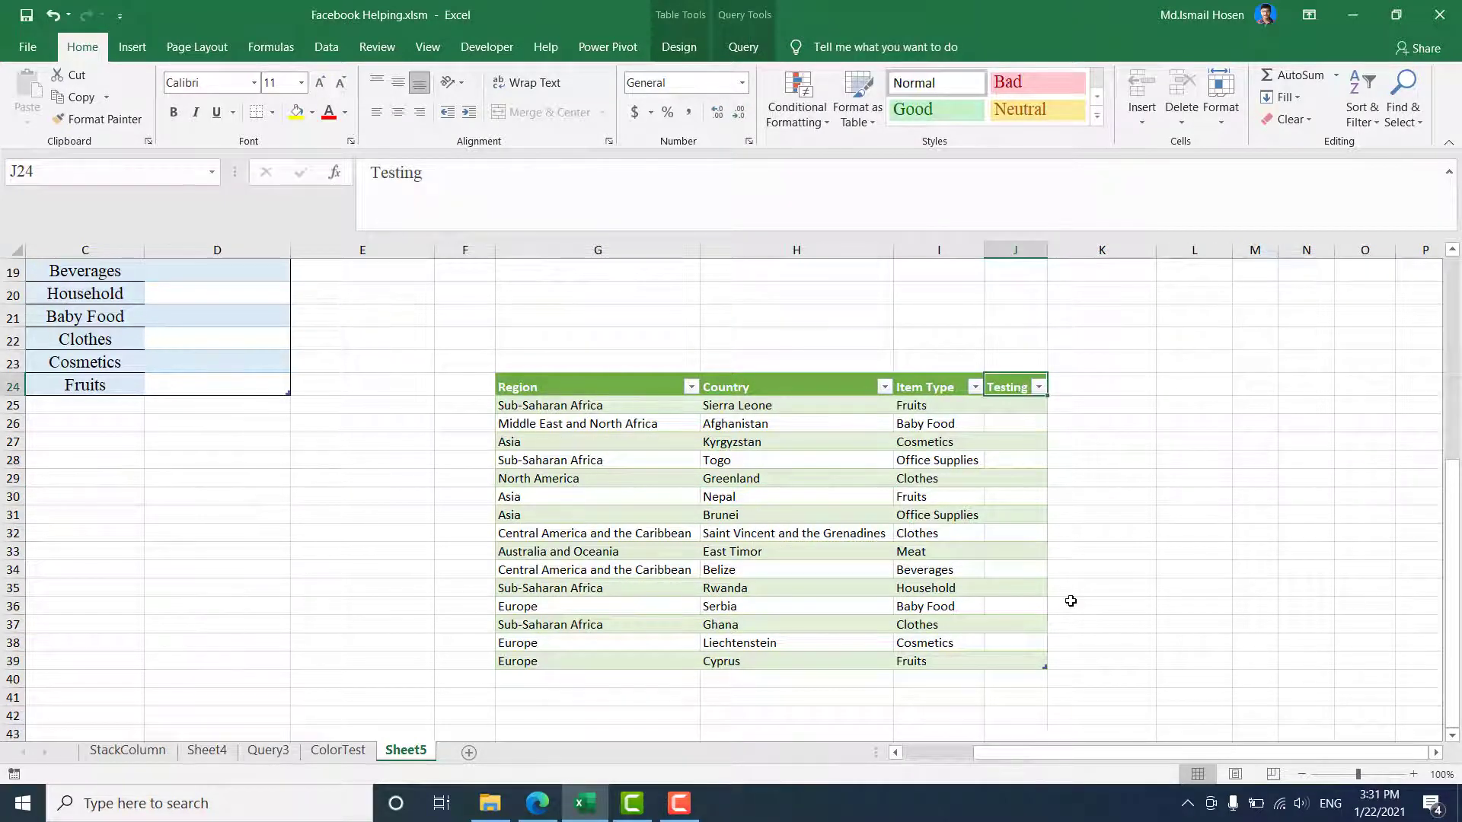
Shrink the upper source table to columns A through C and clear the Testing header from D1.
{"action": "scroll", "coordinate": [244, 523], "scroll_direction": "up", "scroll_amount": 5}
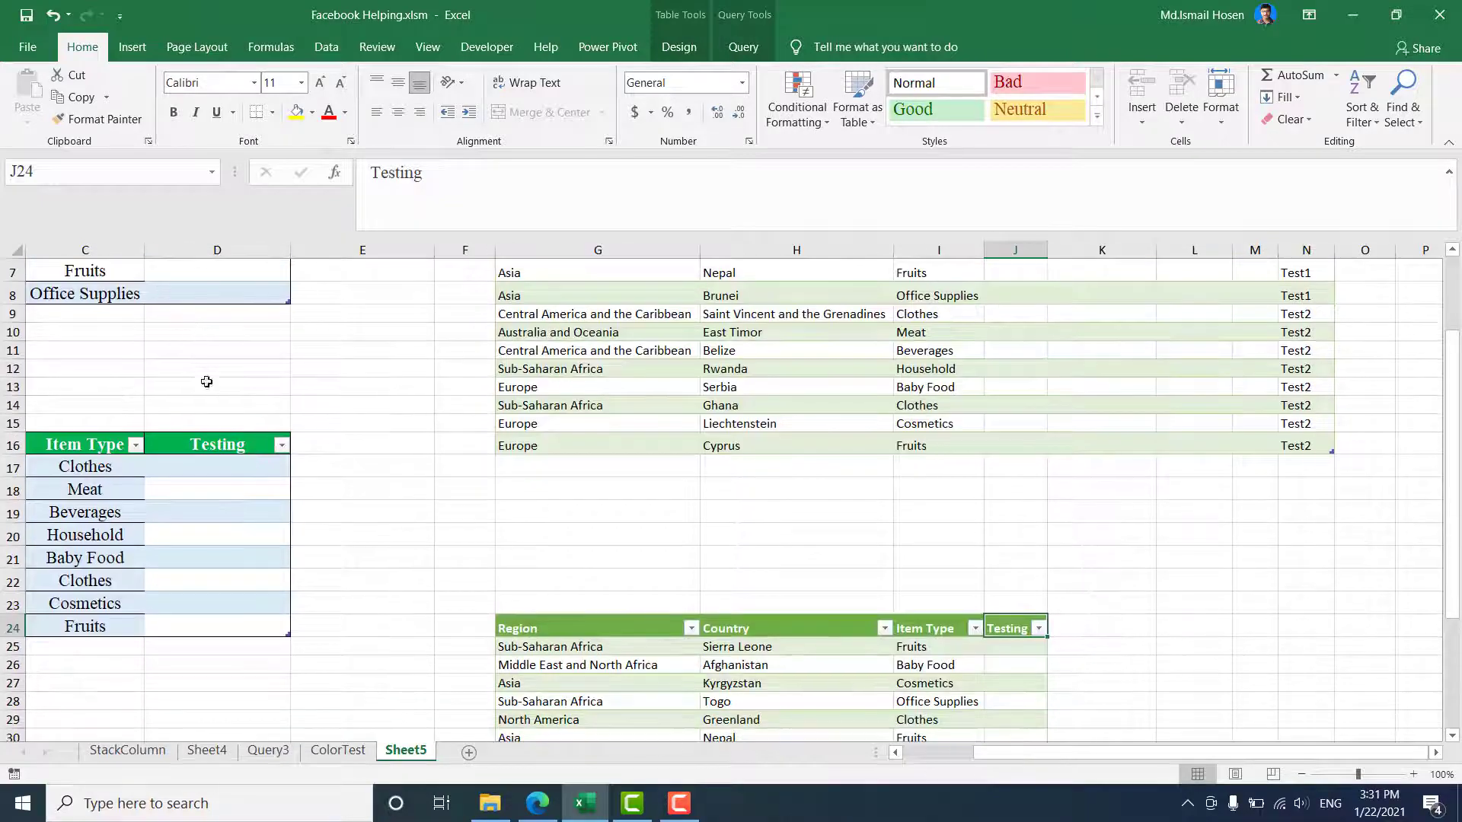
{"action": "left_click", "coordinate": [197, 354]}
{"action": "key", "text": "Left"}
{"action": "key", "text": "Left"}
{"action": "key", "text": "Left"}
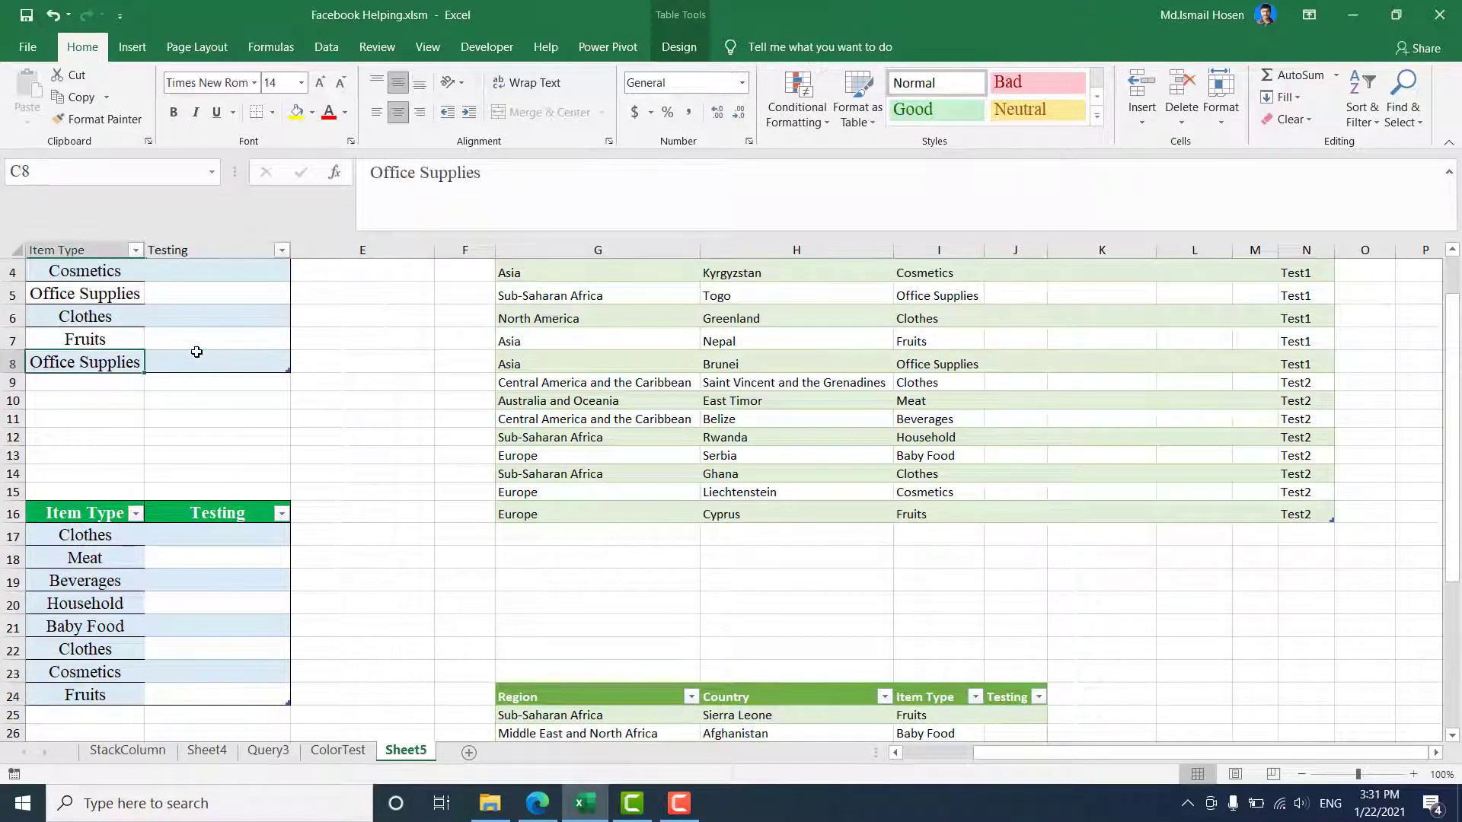
{"action": "scroll", "coordinate": [197, 352], "scroll_direction": "up", "scroll_amount": 1}
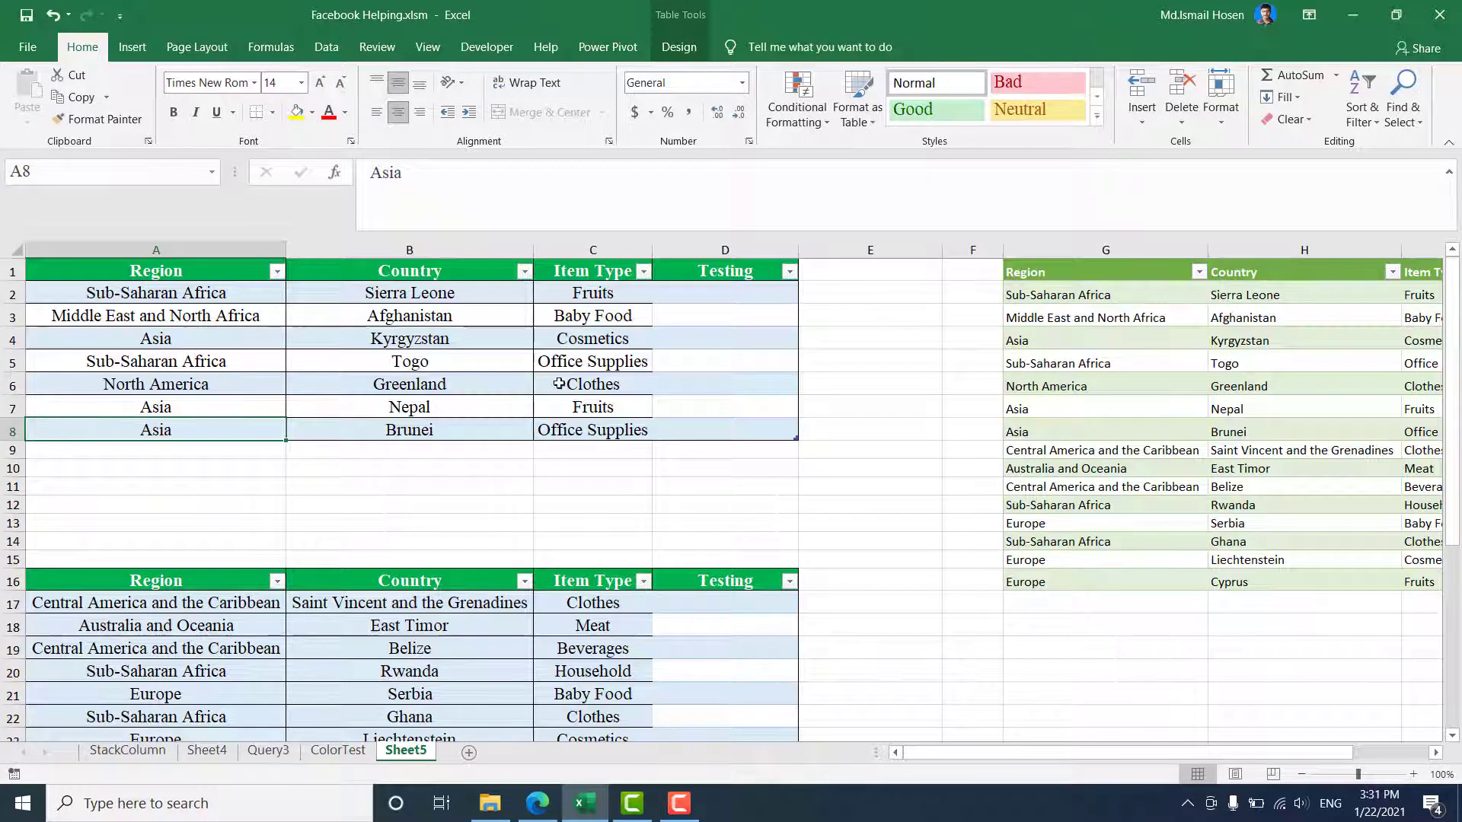
{"action": "left_click", "coordinate": [586, 339]}
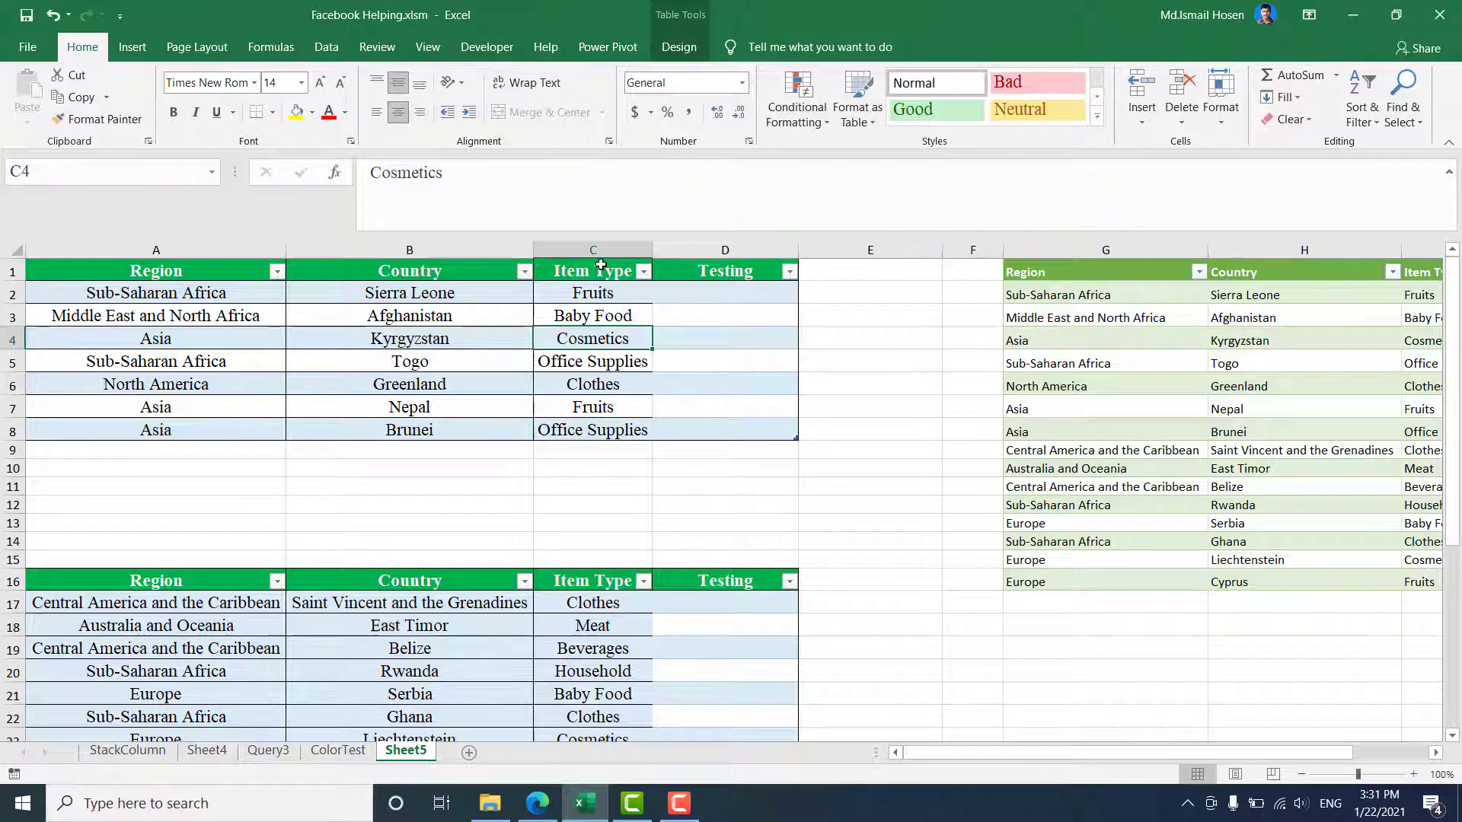
{"action": "left_click", "coordinate": [691, 337]}
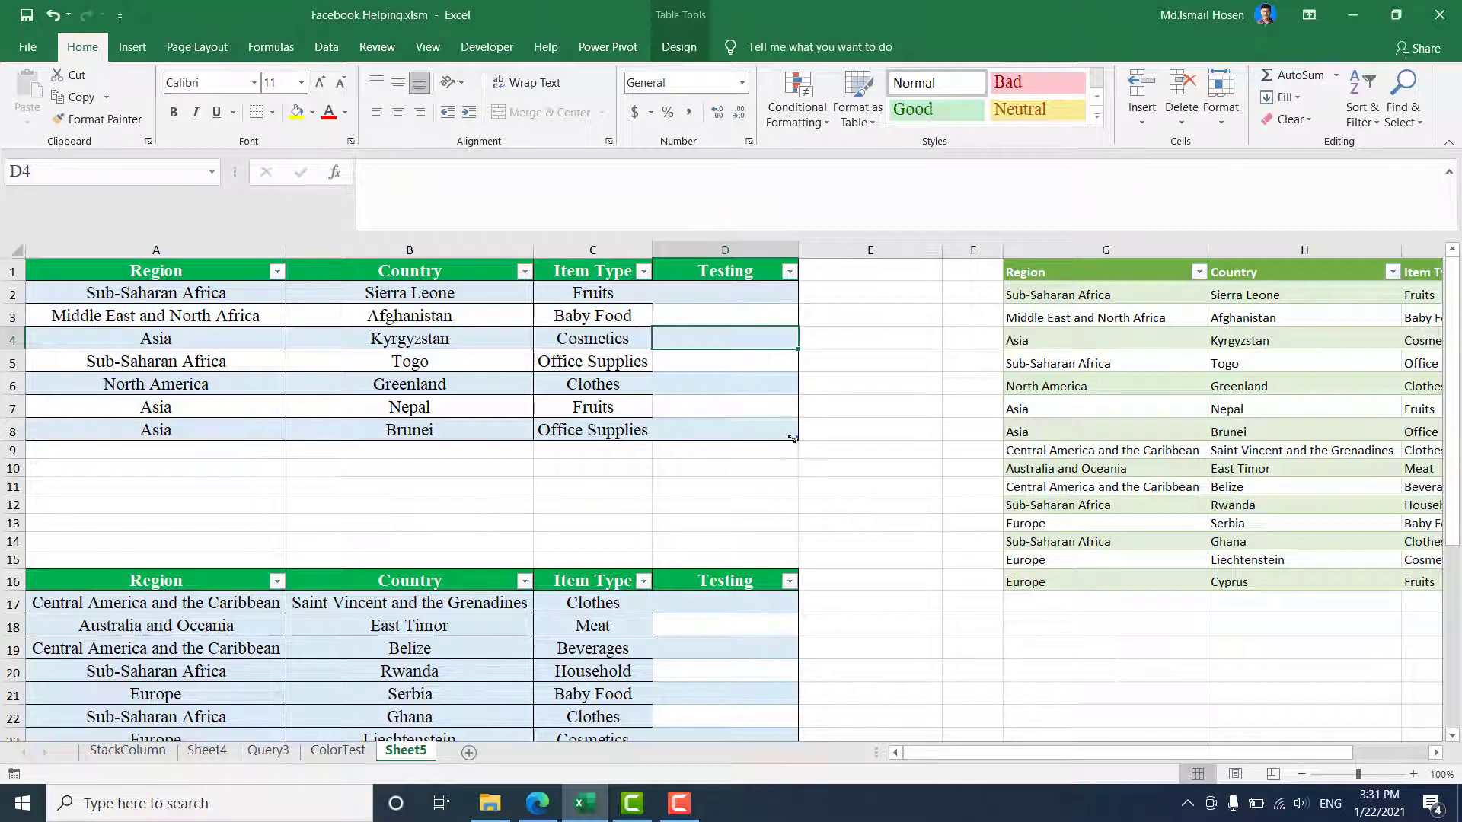
{"action": "left_click_drag", "start_coordinate": [727, 416], "coordinate": [666, 412]}
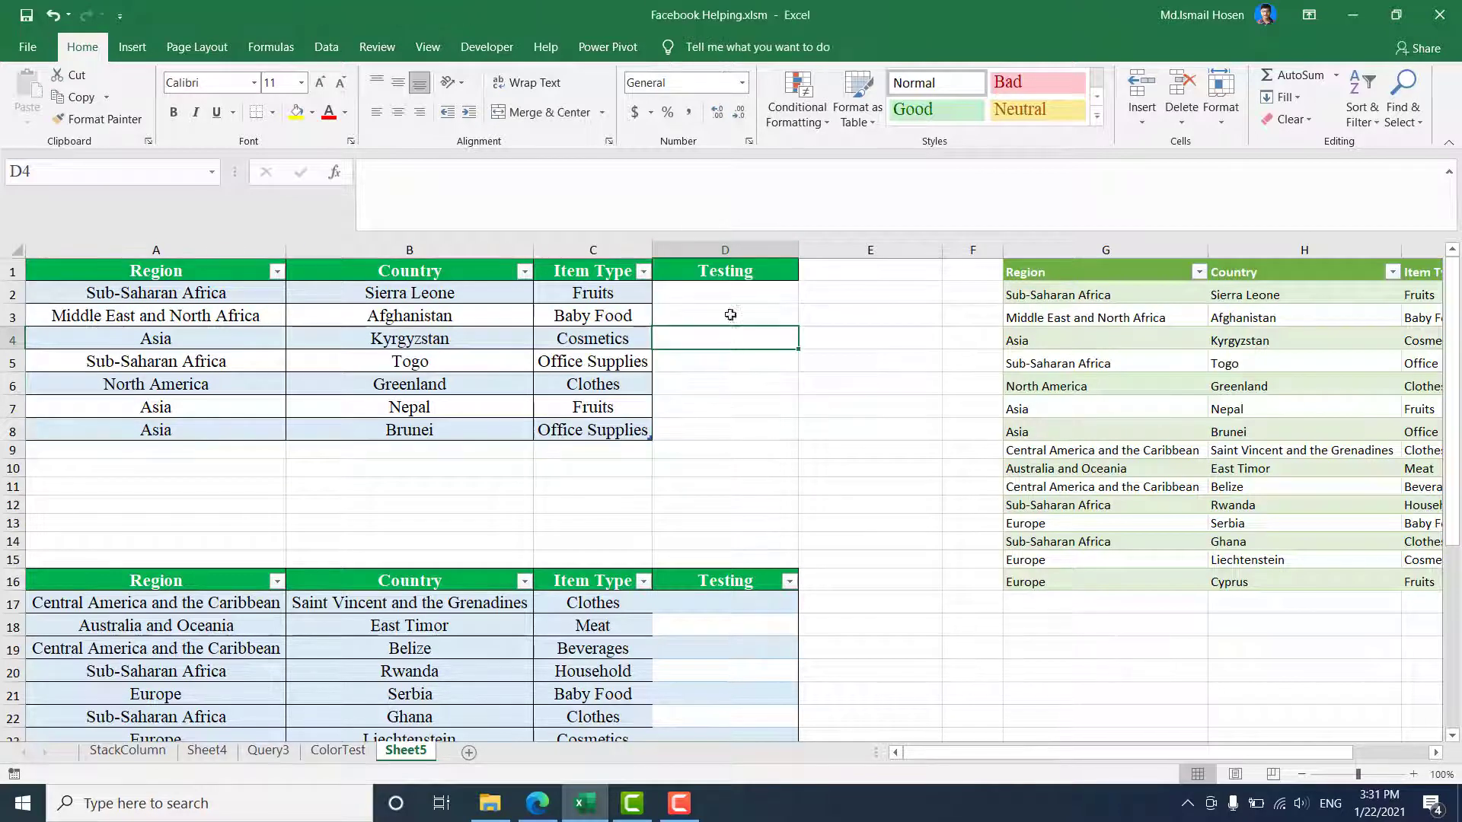
{"action": "left_click", "coordinate": [733, 261]}
{"action": "key", "text": "Delete"}
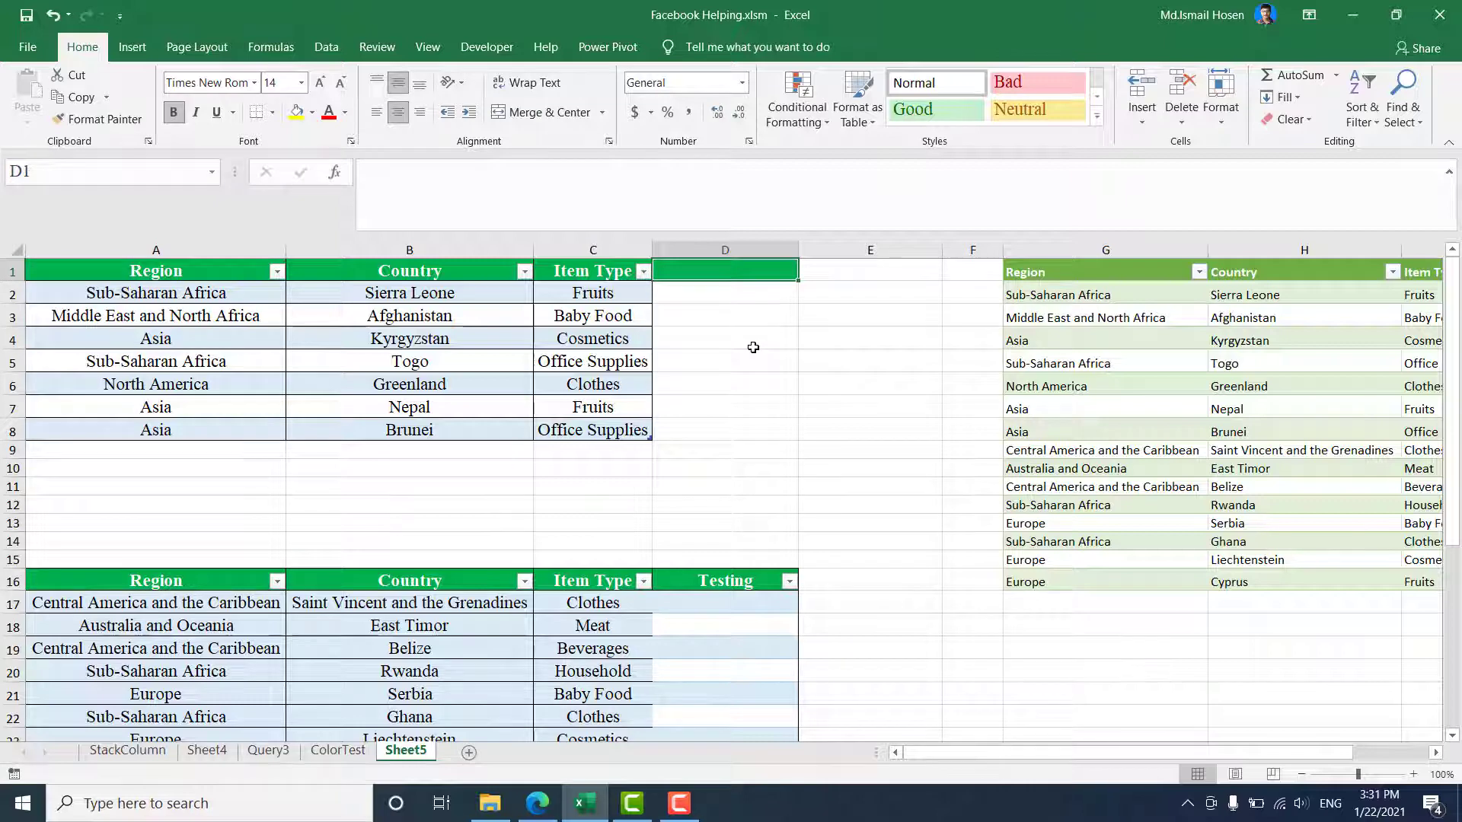
Shrink the lower source table to end at column C and clear the Testing header from D16.
{"action": "left_click", "coordinate": [742, 571]}
{"action": "scroll", "coordinate": [744, 586], "scroll_direction": "down", "scroll_amount": 4}
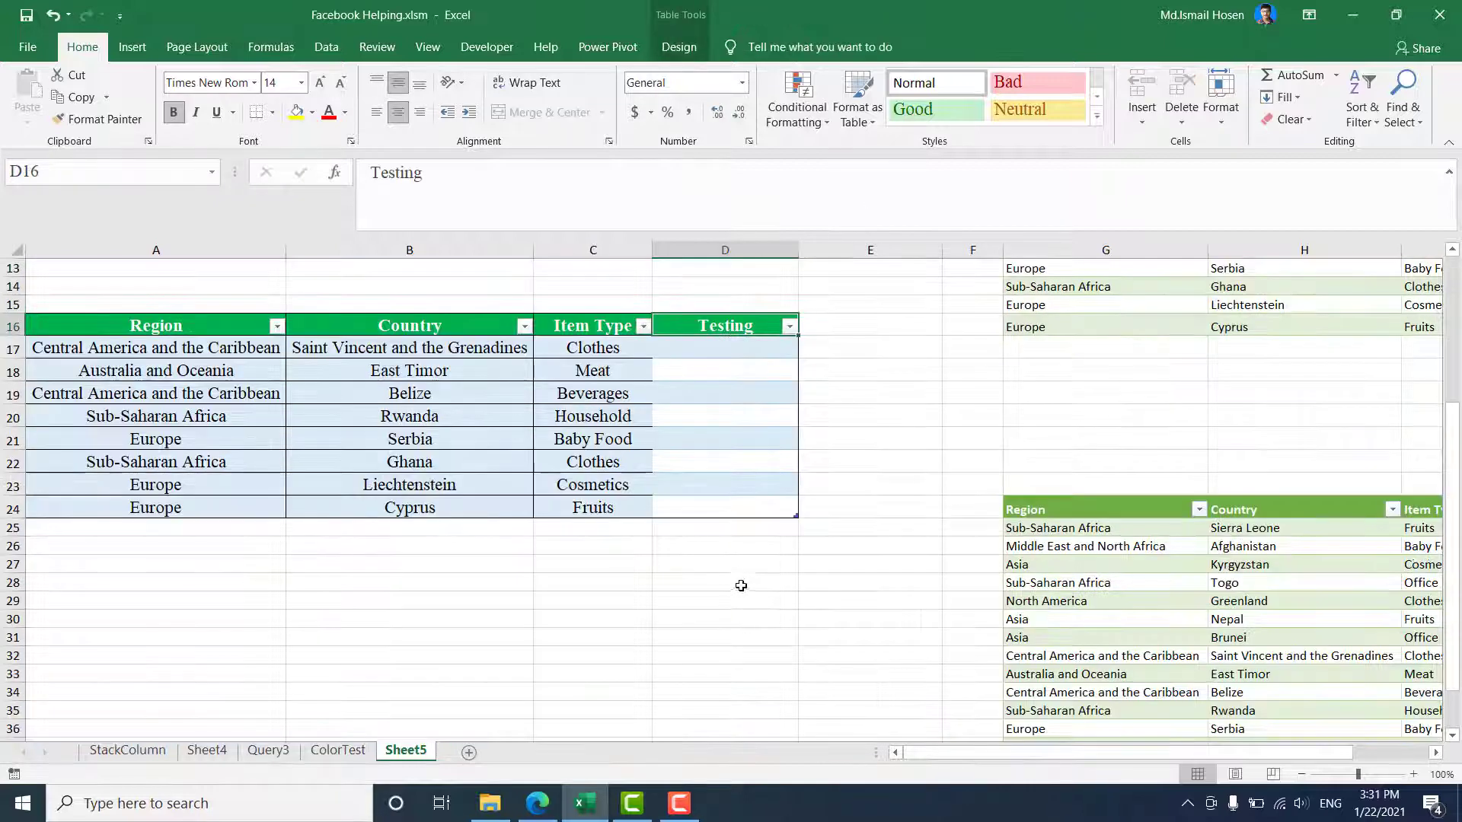
{"action": "left_click_drag", "start_coordinate": [797, 516], "coordinate": [648, 516]}
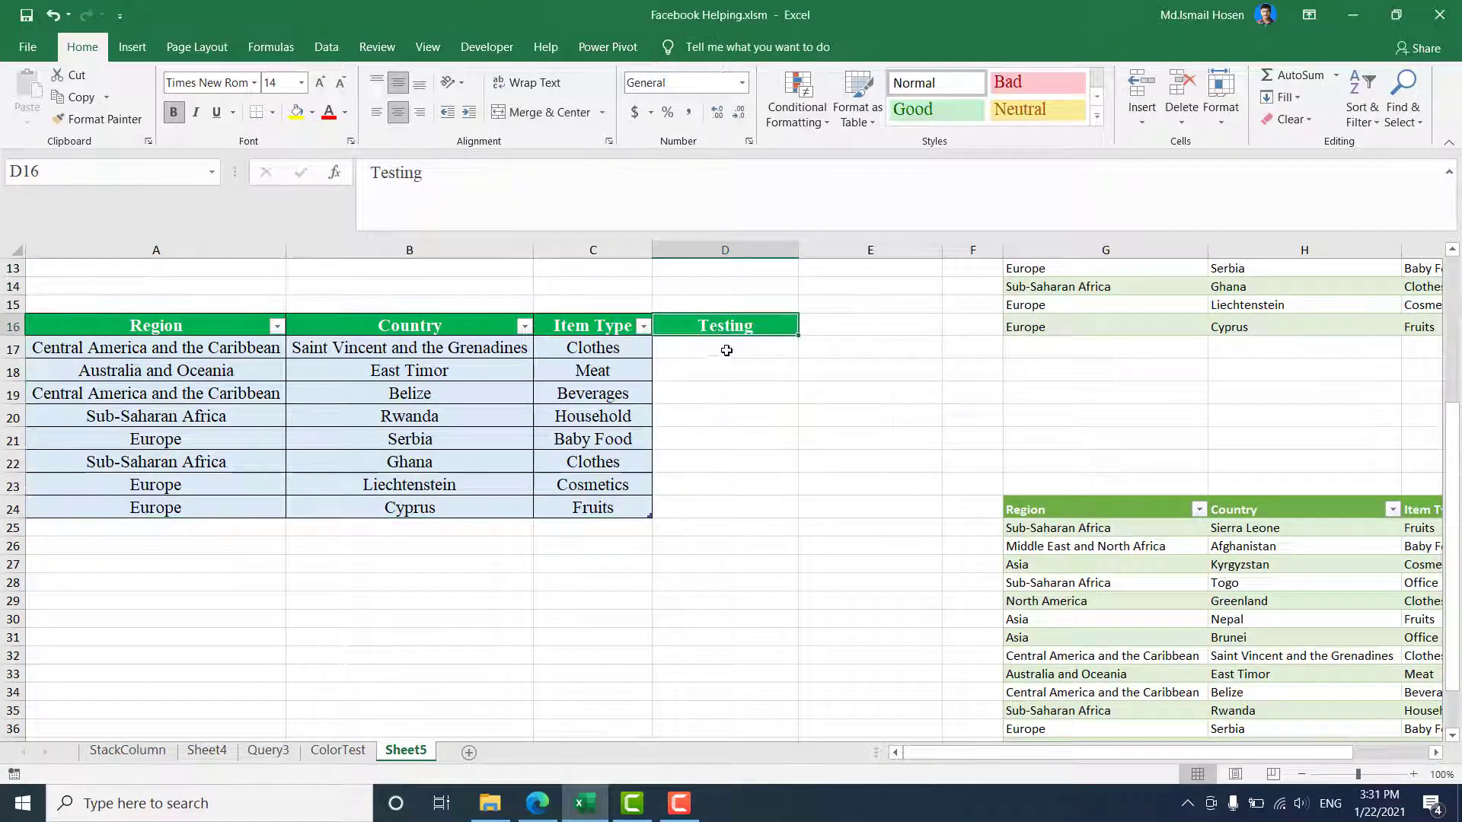
{"action": "key", "text": "Delete"}
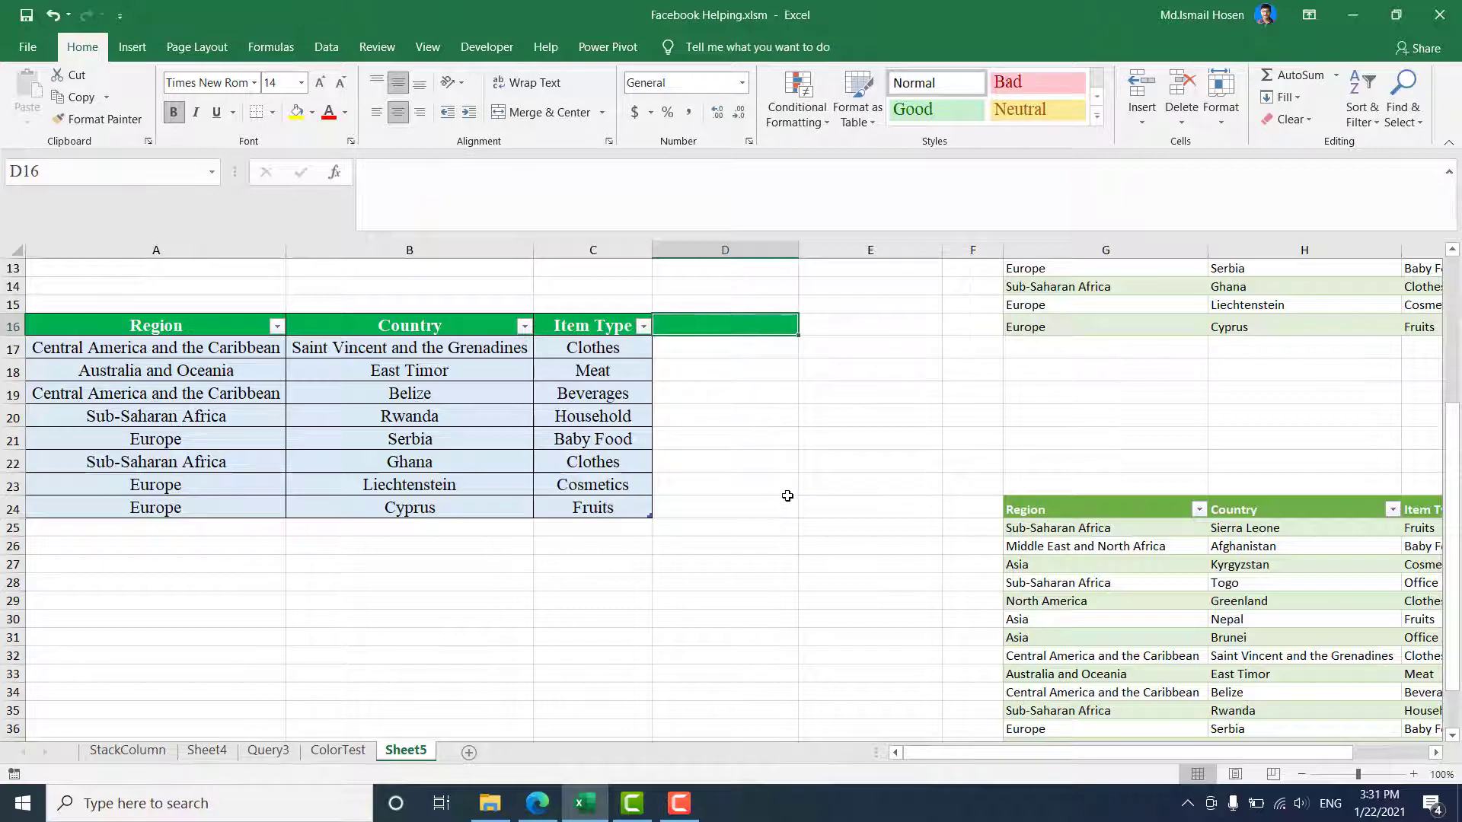
{"action": "left_click", "coordinate": [576, 457]}
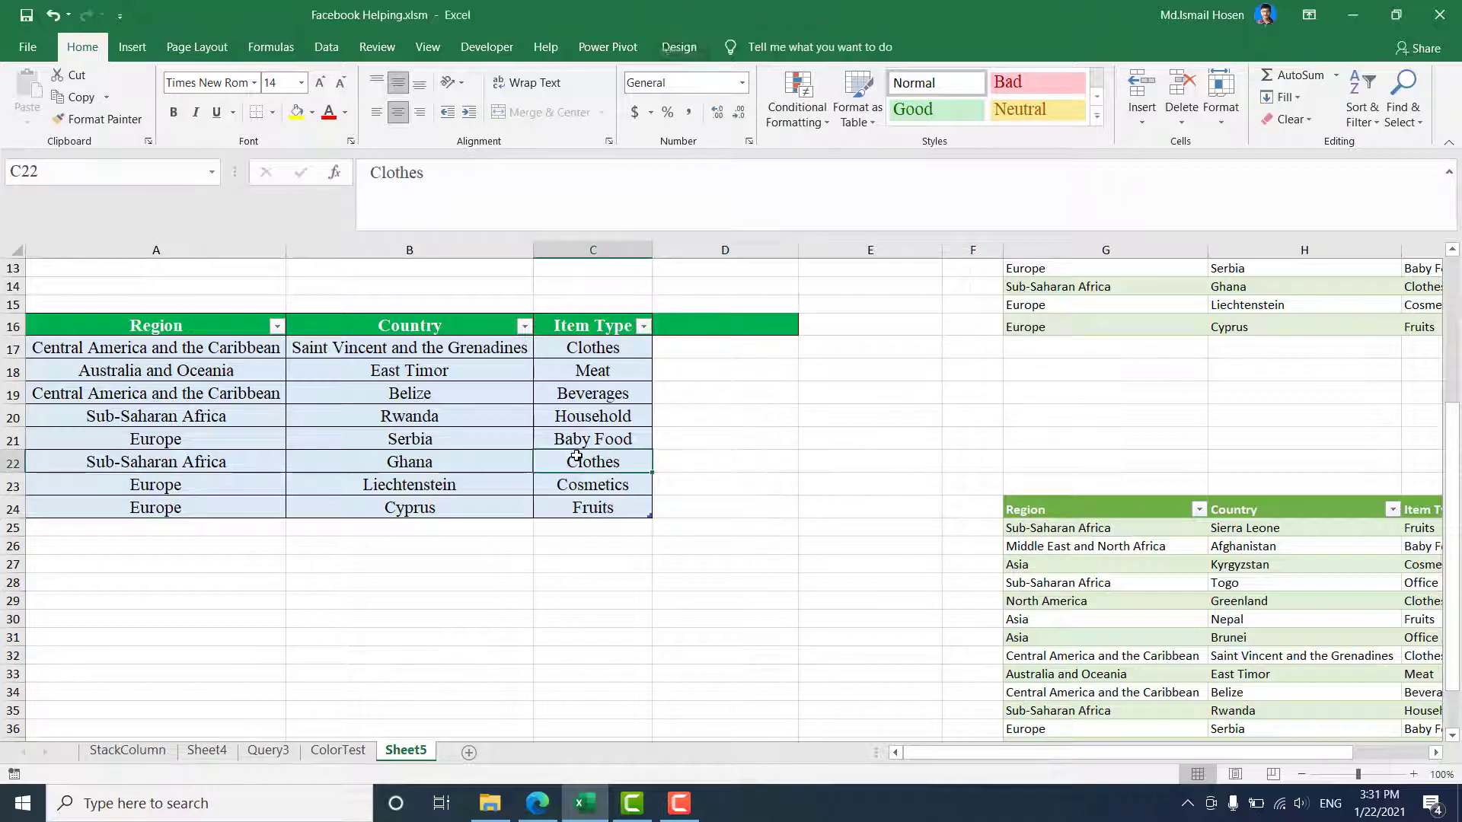
Refresh the lower output table again with the reduced source tables and check the cells beside its Item Type column.
{"action": "left_click", "coordinate": [1279, 575]}
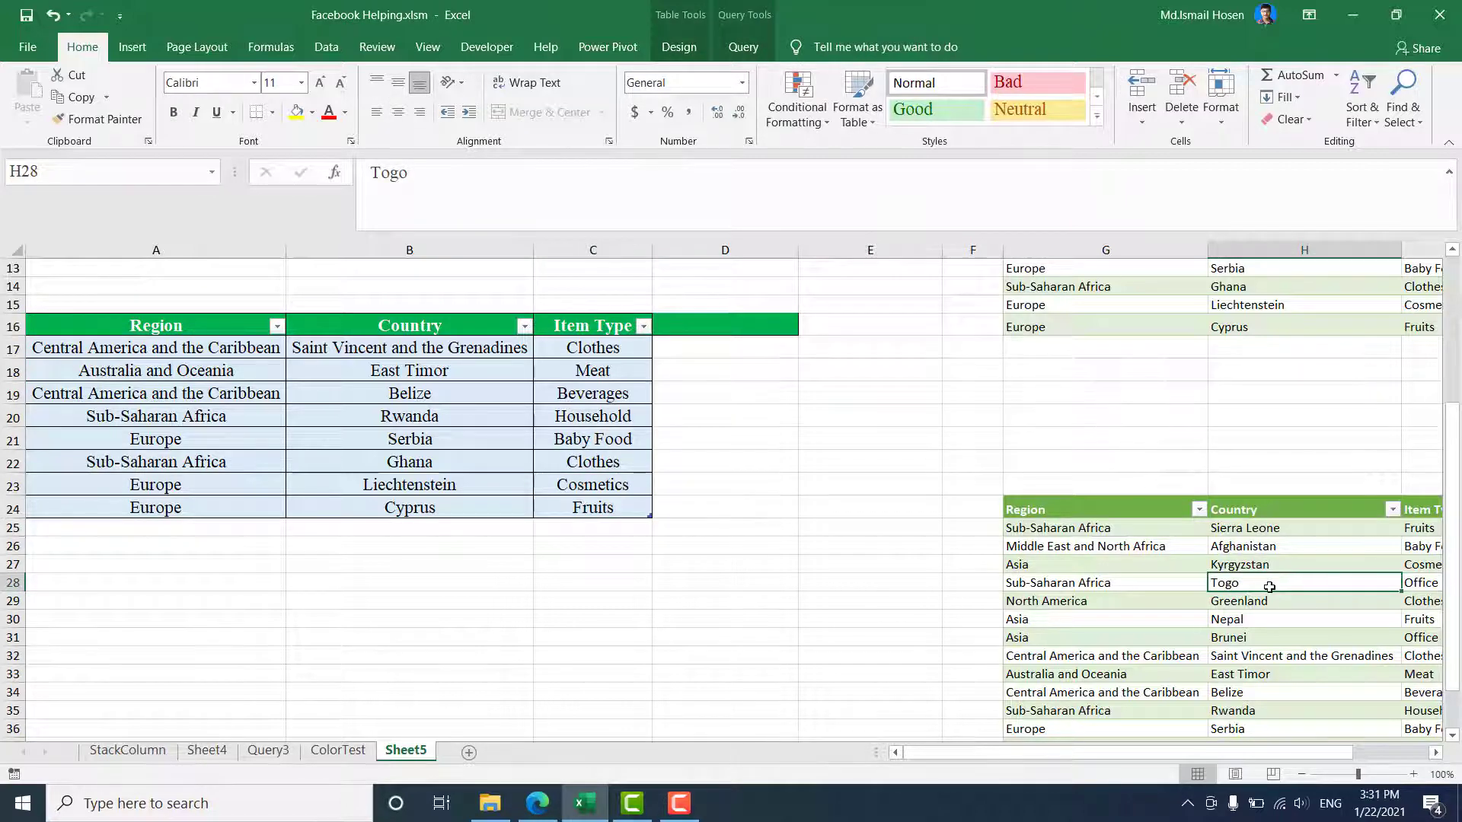
{"action": "right_click", "coordinate": [1270, 586]}
{"action": "left_click", "coordinate": [1116, 244]}
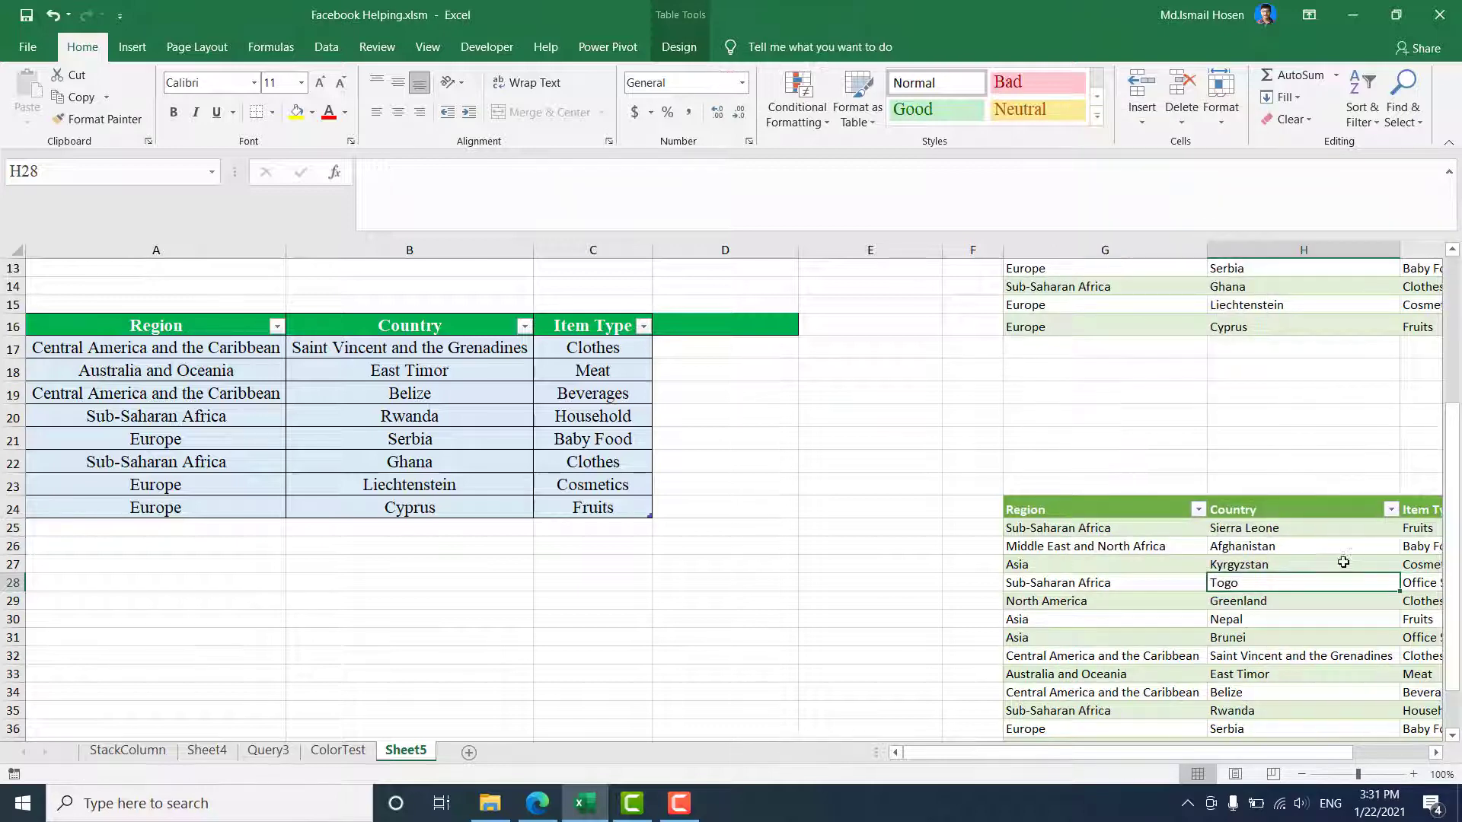
{"action": "left_click", "coordinate": [1283, 549]}
{"action": "key", "text": "Right"}
{"action": "key", "text": "Right"}
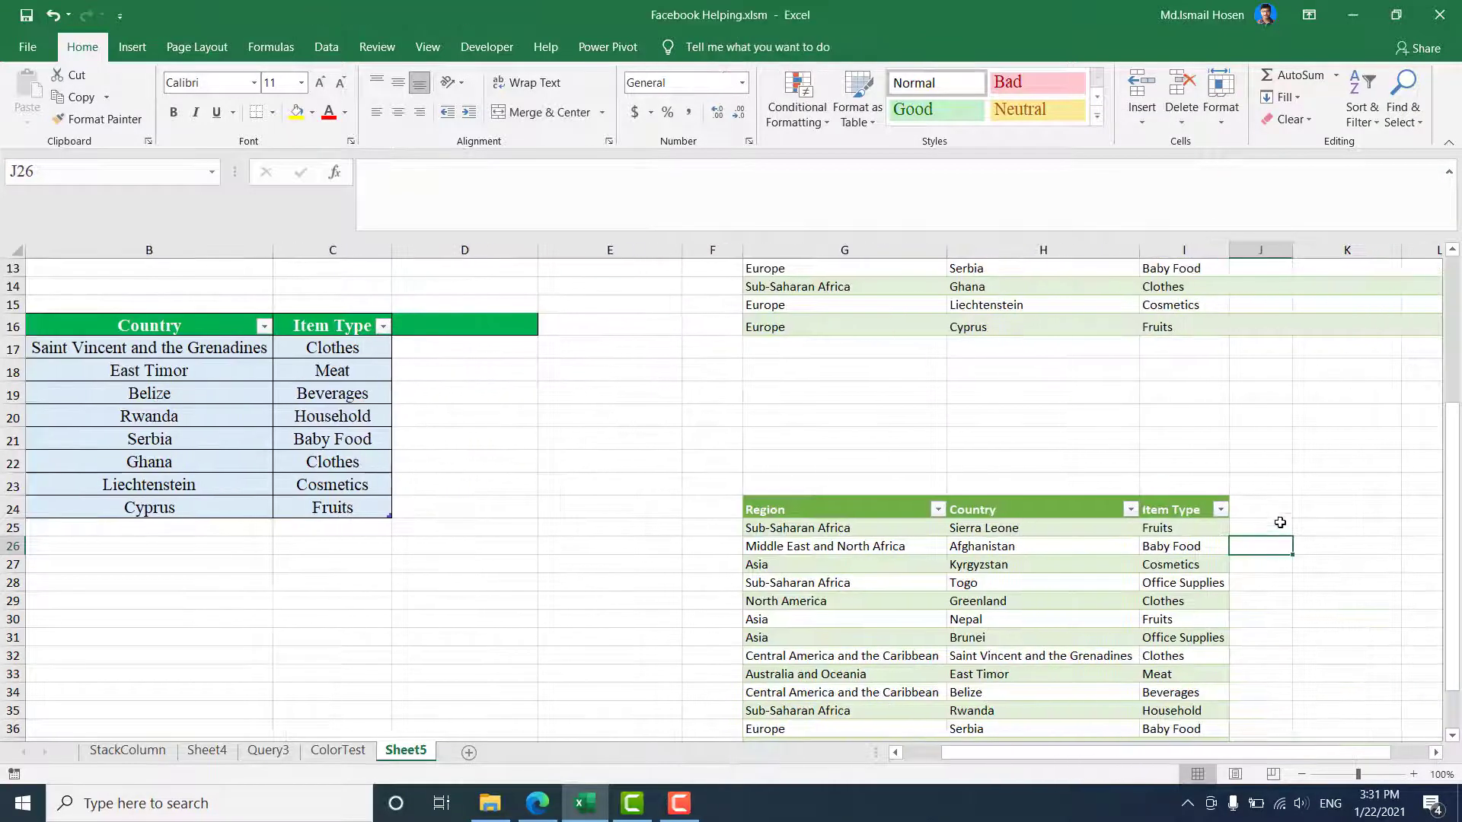
Refresh the output table on the Query3 sheet to compare its TestingColumn with the lower output on Sheet5.
{"action": "left_click", "coordinate": [1265, 507]}
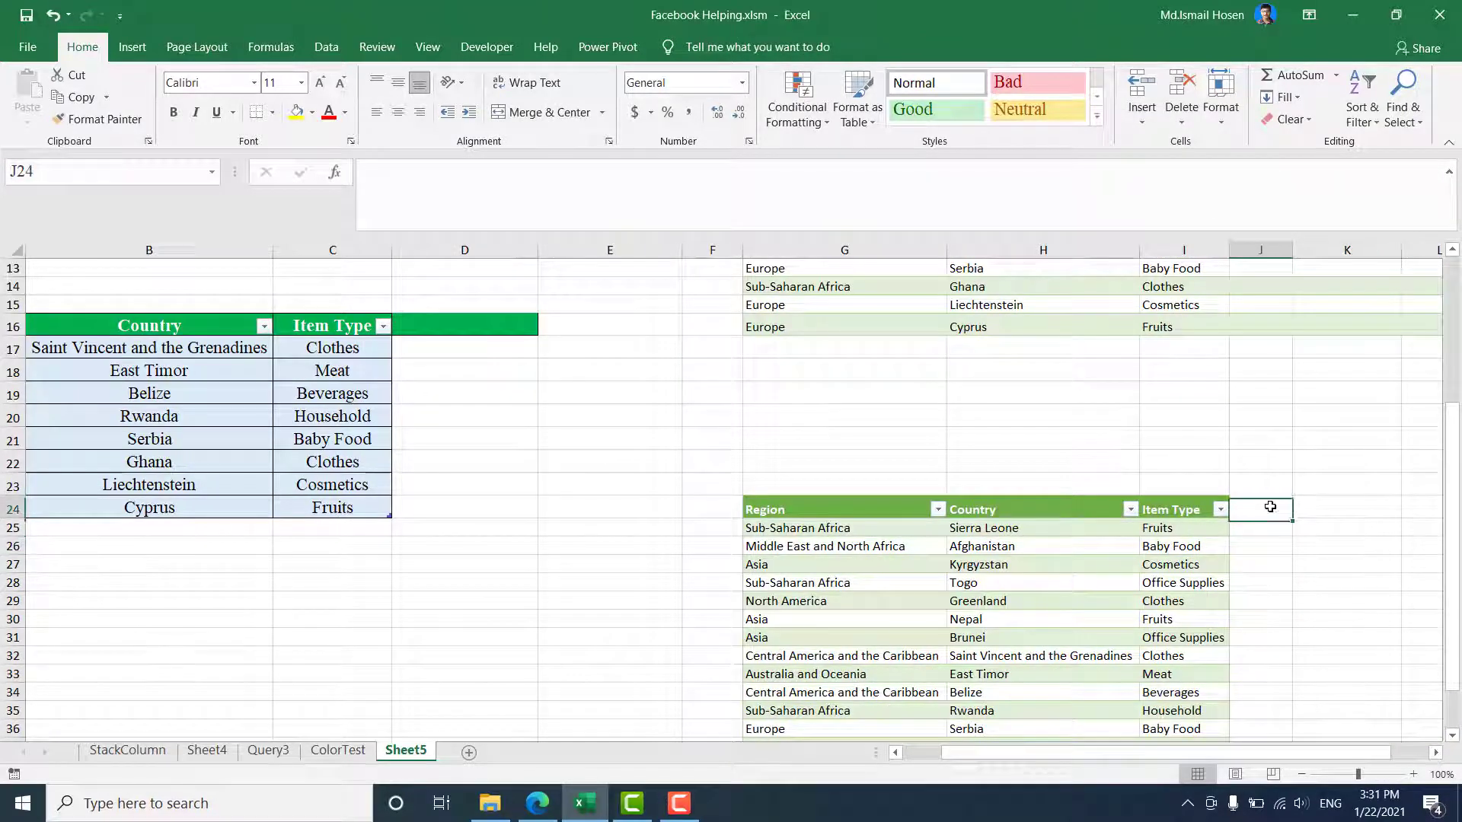
{"action": "left_click", "coordinate": [268, 751]}
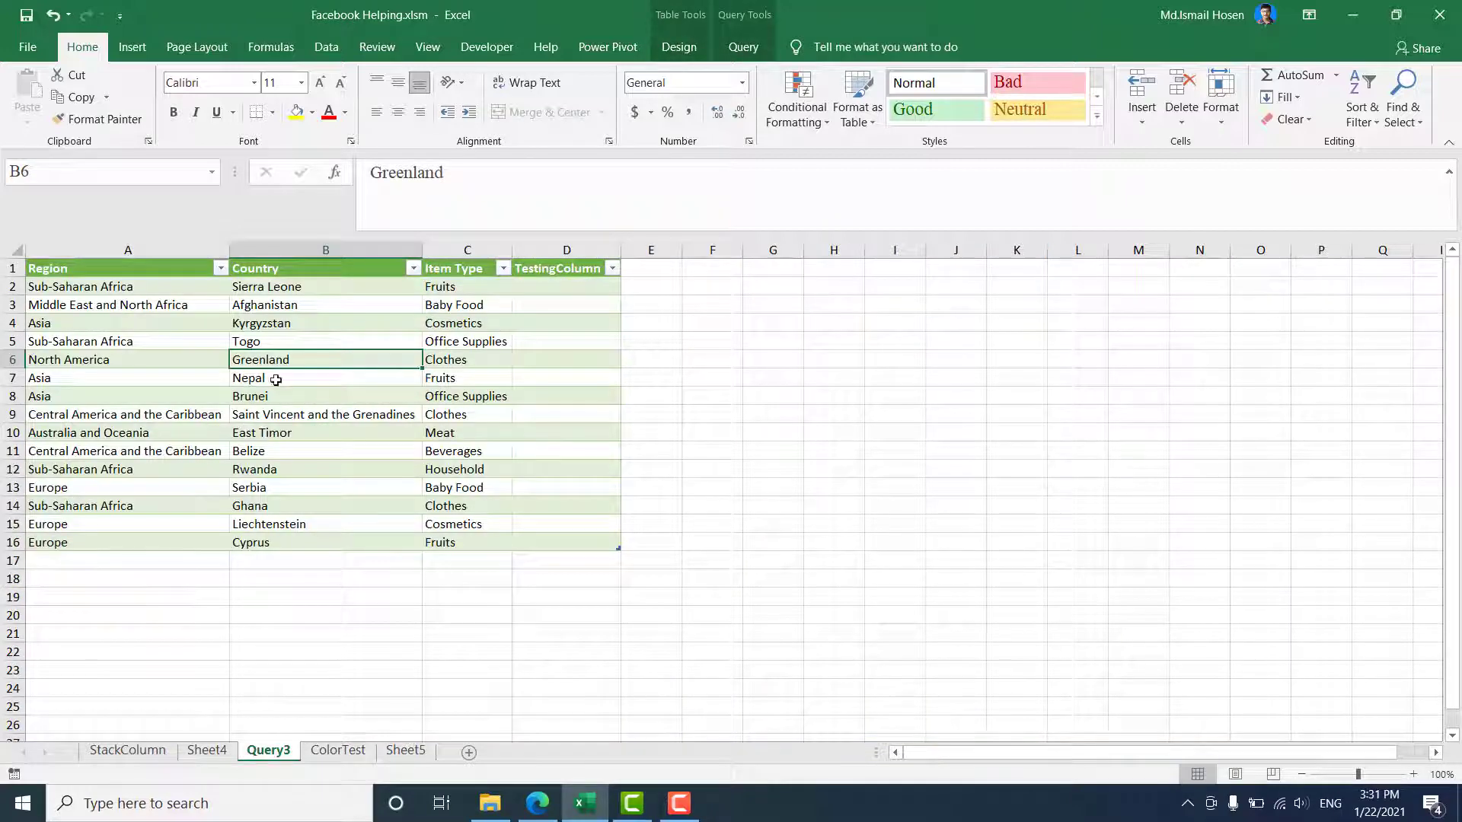
{"action": "right_click", "coordinate": [395, 335]}
{"action": "left_click", "coordinate": [442, 460]}
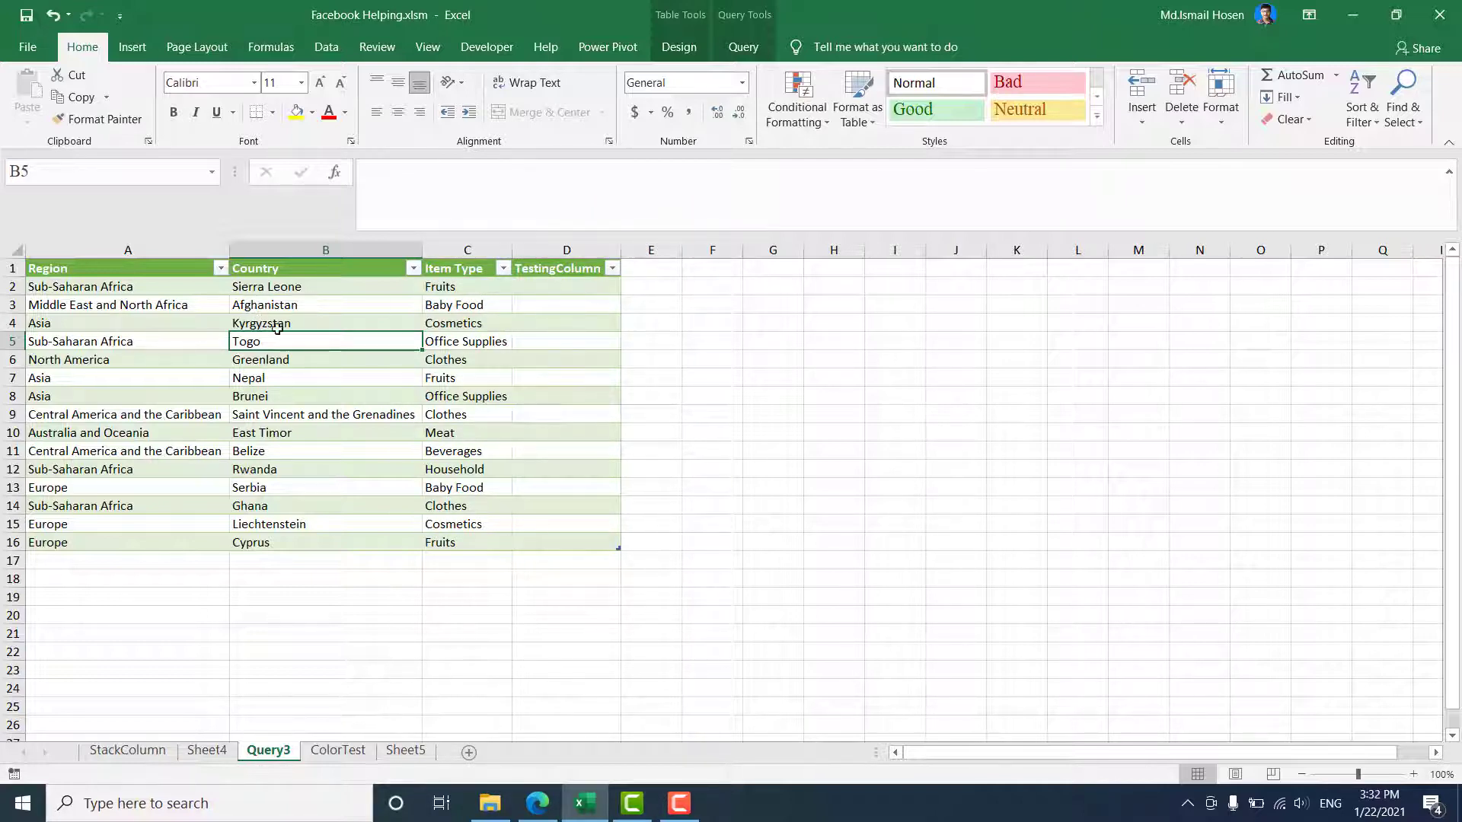
Shrink the upper source table on Sheet5 to end at column B and clear the Item Type header and values from column C.
{"action": "left_click", "coordinate": [404, 751]}
{"action": "scroll", "coordinate": [361, 512], "scroll_direction": "up", "scroll_amount": 4}
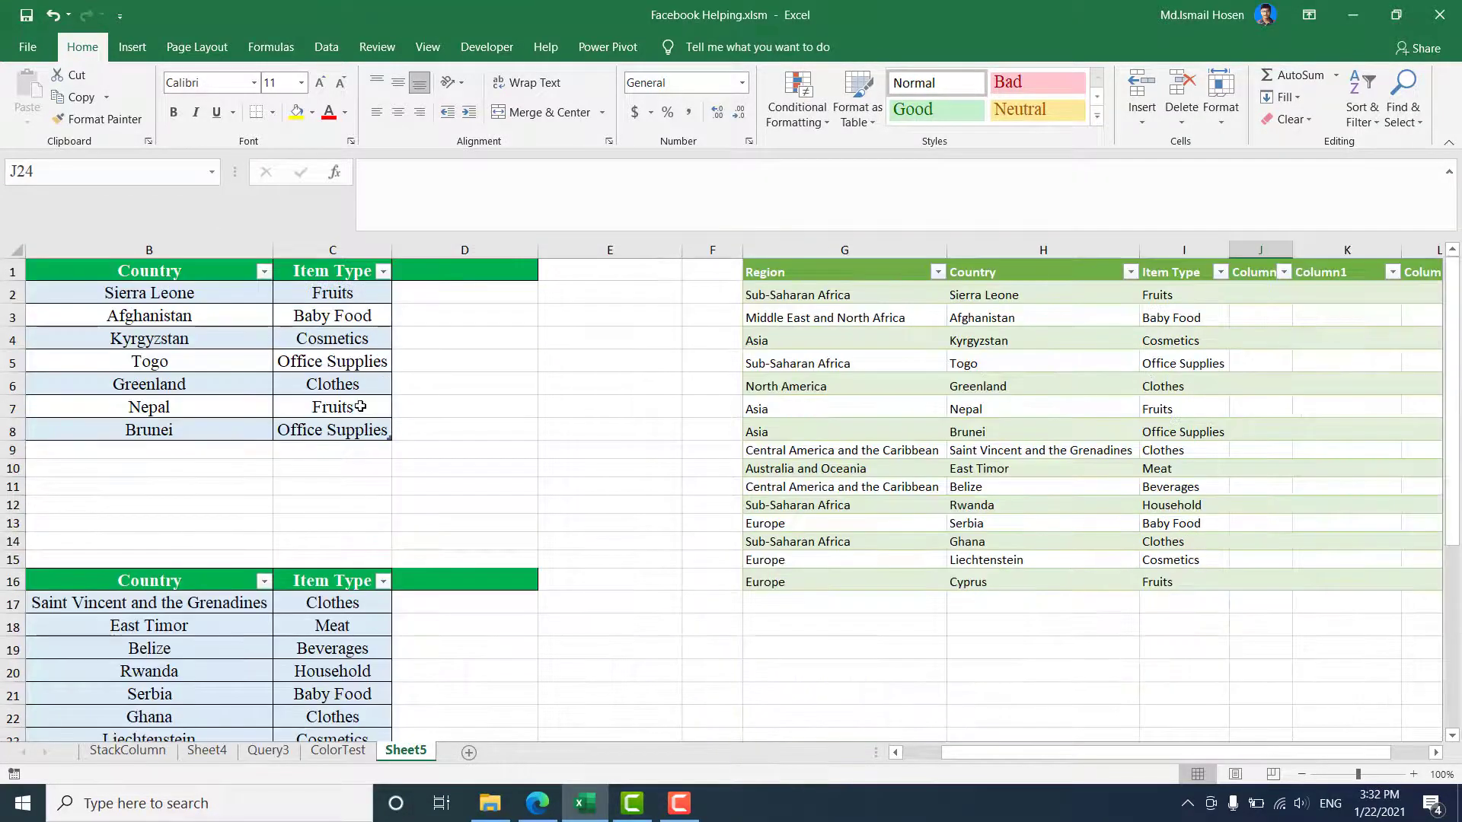
{"action": "left_click_drag", "start_coordinate": [391, 440], "coordinate": [284, 414]}
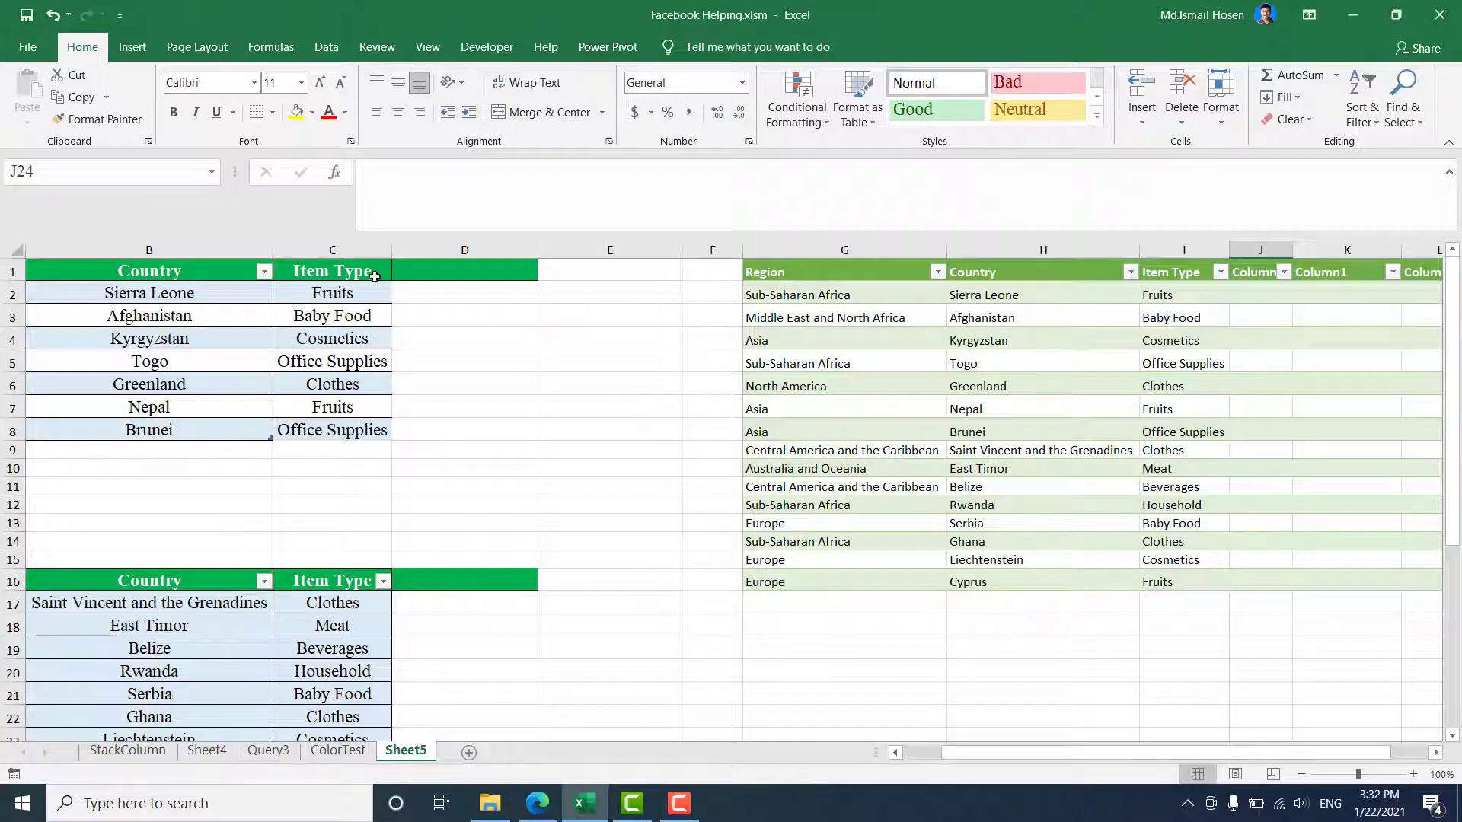
{"action": "left_click", "coordinate": [374, 275]}
{"action": "left_click_drag", "start_coordinate": [379, 448], "coordinate": [341, 272]}
{"action": "key", "text": "Delete"}
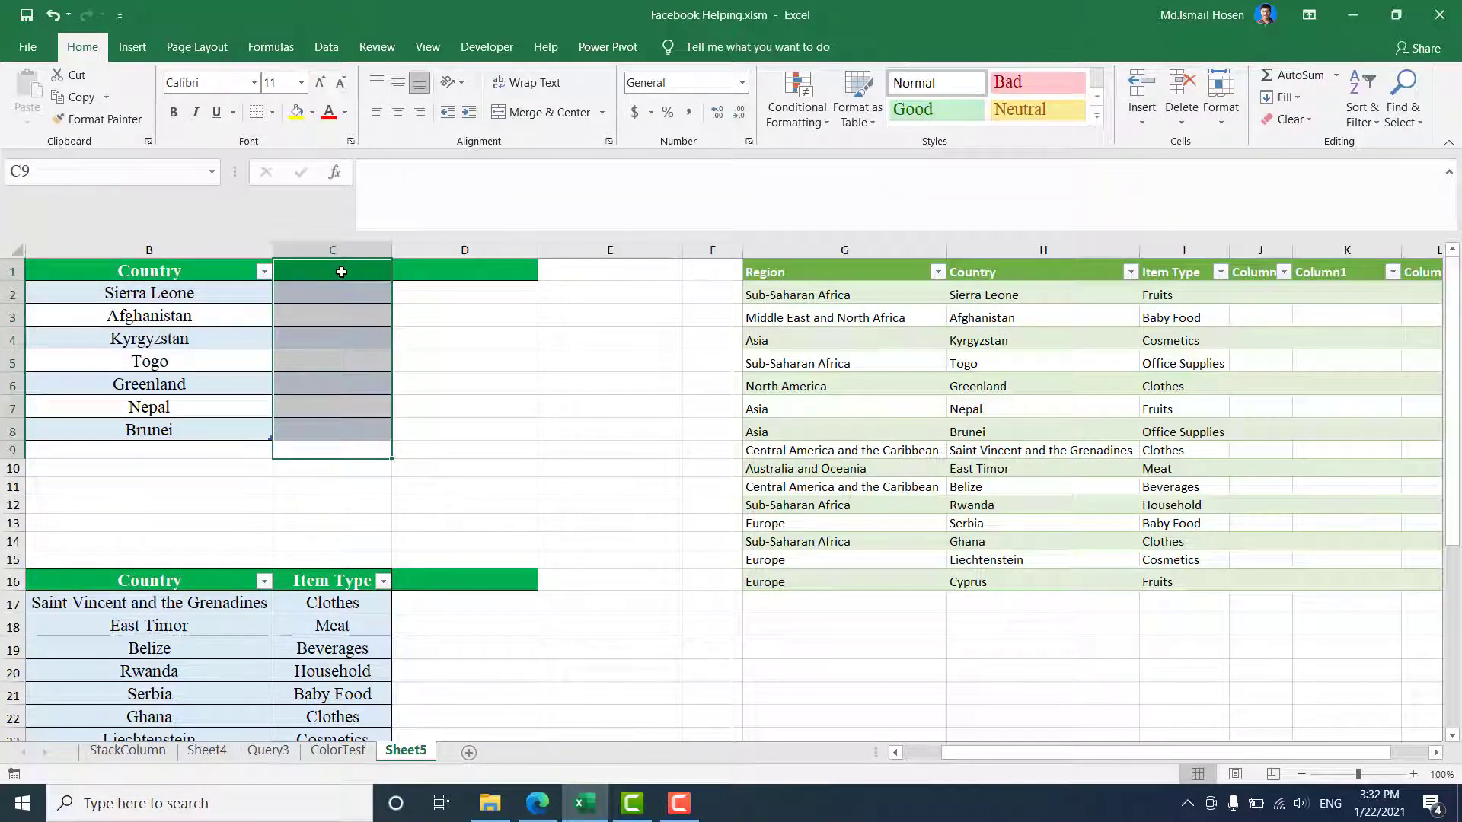
Shrink the lower source table to end at column B and clear its Item Type header and values from C16:C24.
{"action": "scroll", "coordinate": [359, 624], "scroll_direction": "down", "scroll_amount": 2}
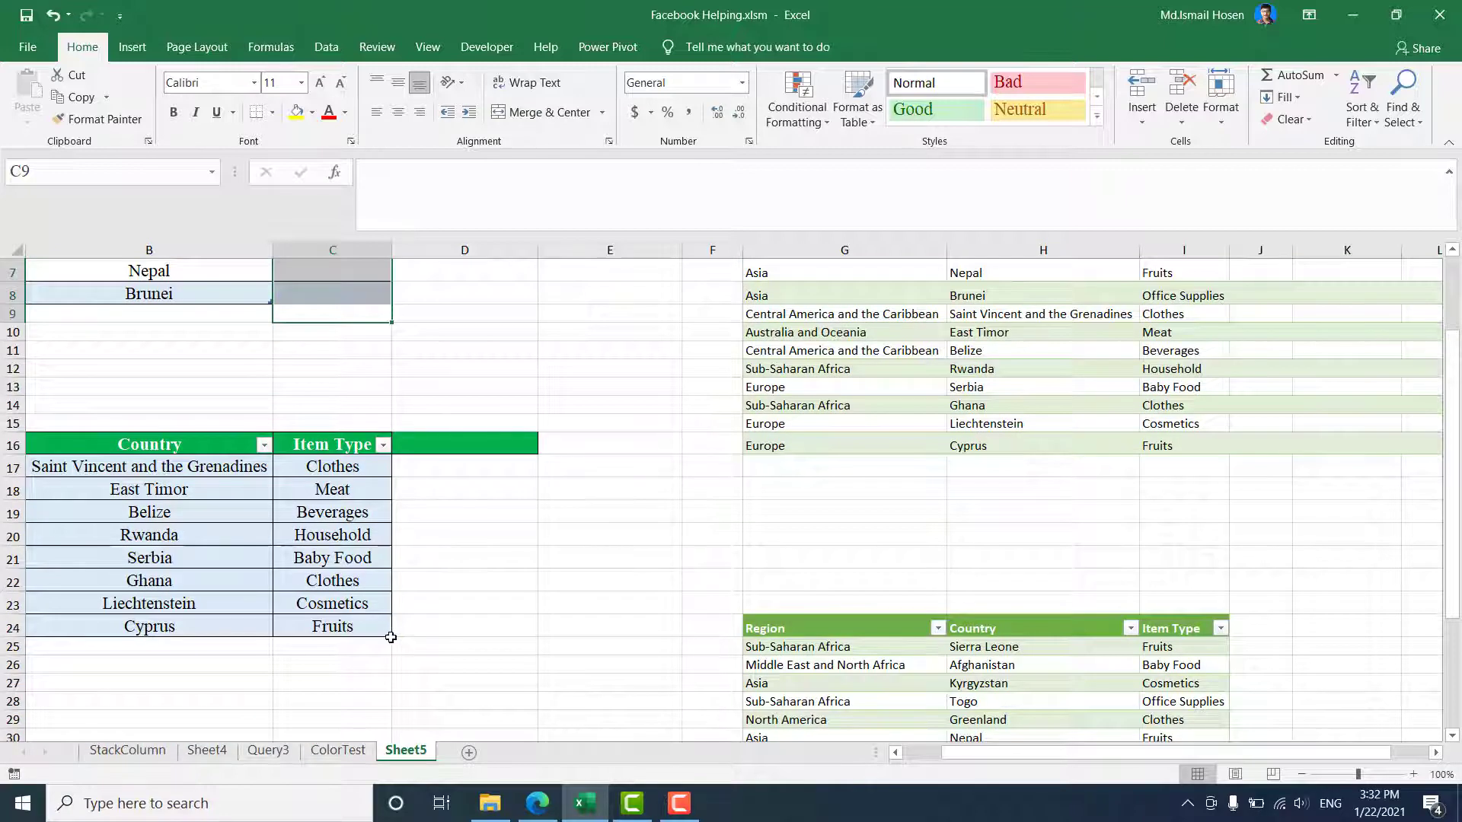
{"action": "left_click", "coordinate": [394, 632]}
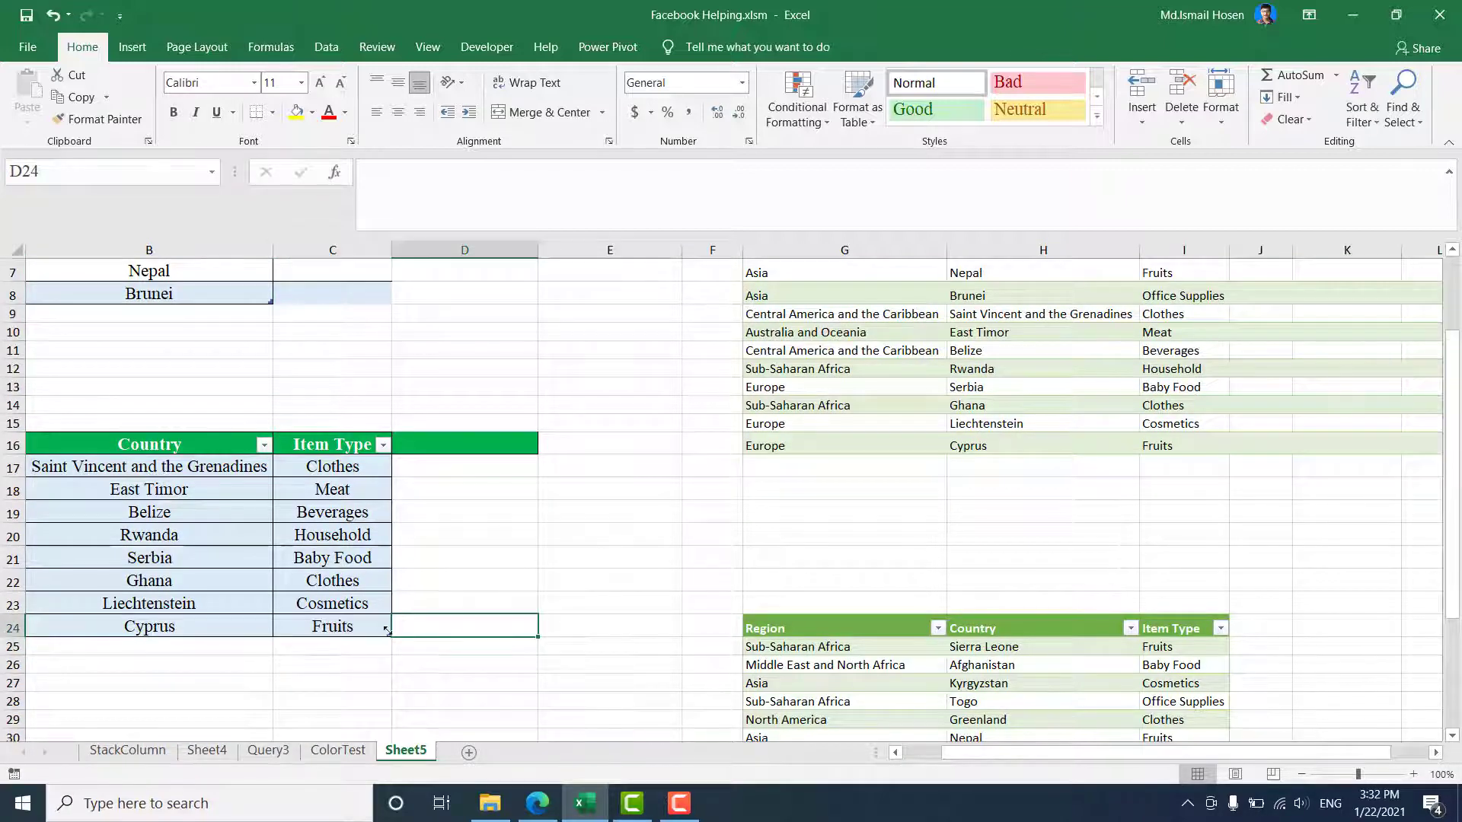
{"action": "left_click_drag", "start_coordinate": [387, 631], "coordinate": [332, 445]}
{"action": "left_click", "coordinate": [301, 604]}
{"action": "left_click", "coordinate": [424, 628]}
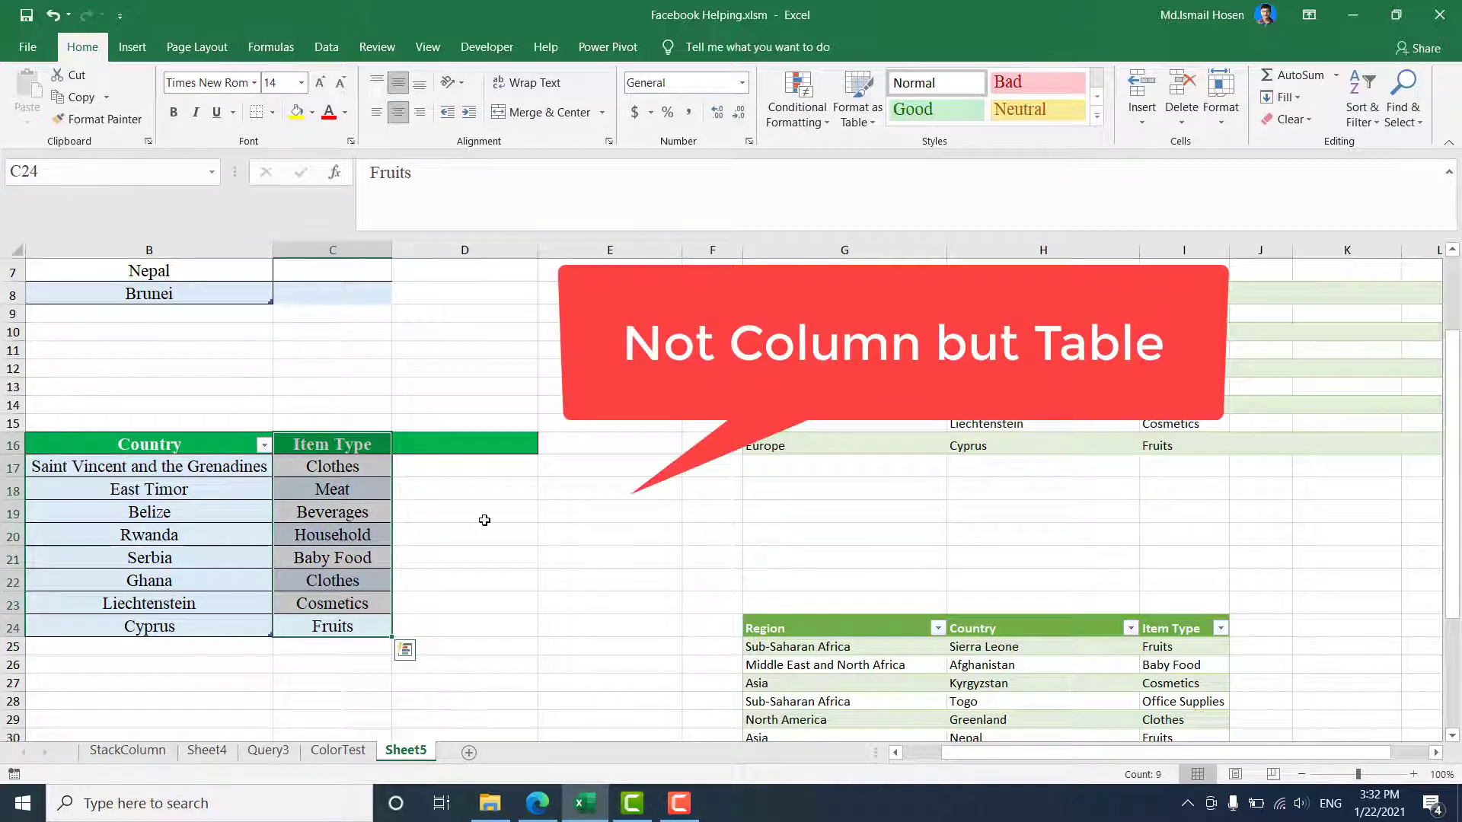
{"action": "key", "text": "Delete"}
{"action": "left_click", "coordinate": [804, 509]}
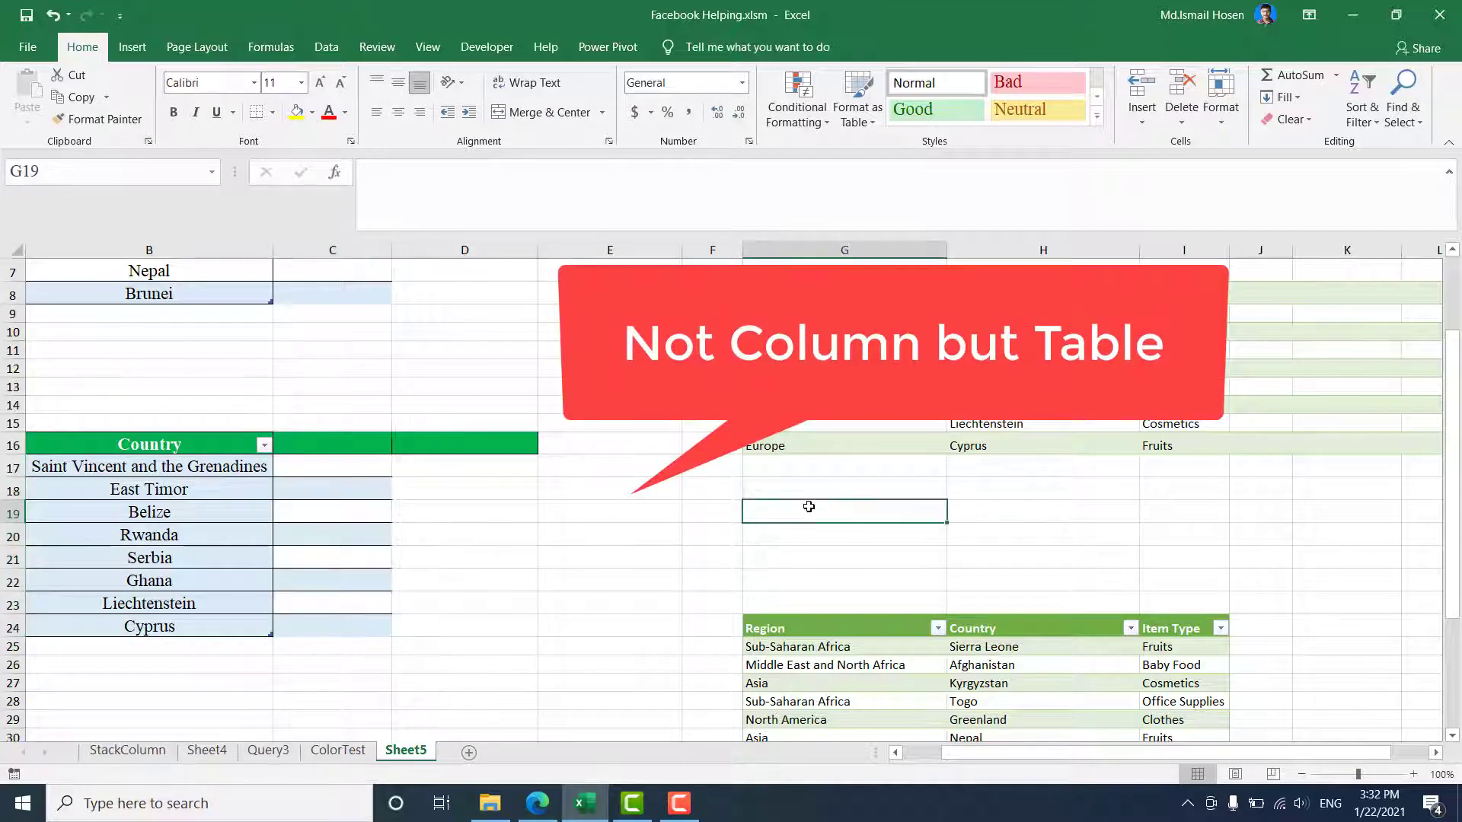
Refresh the lower output table on Sheet5 using the source tables without Item Type.
{"action": "right_click", "coordinate": [1028, 699]}
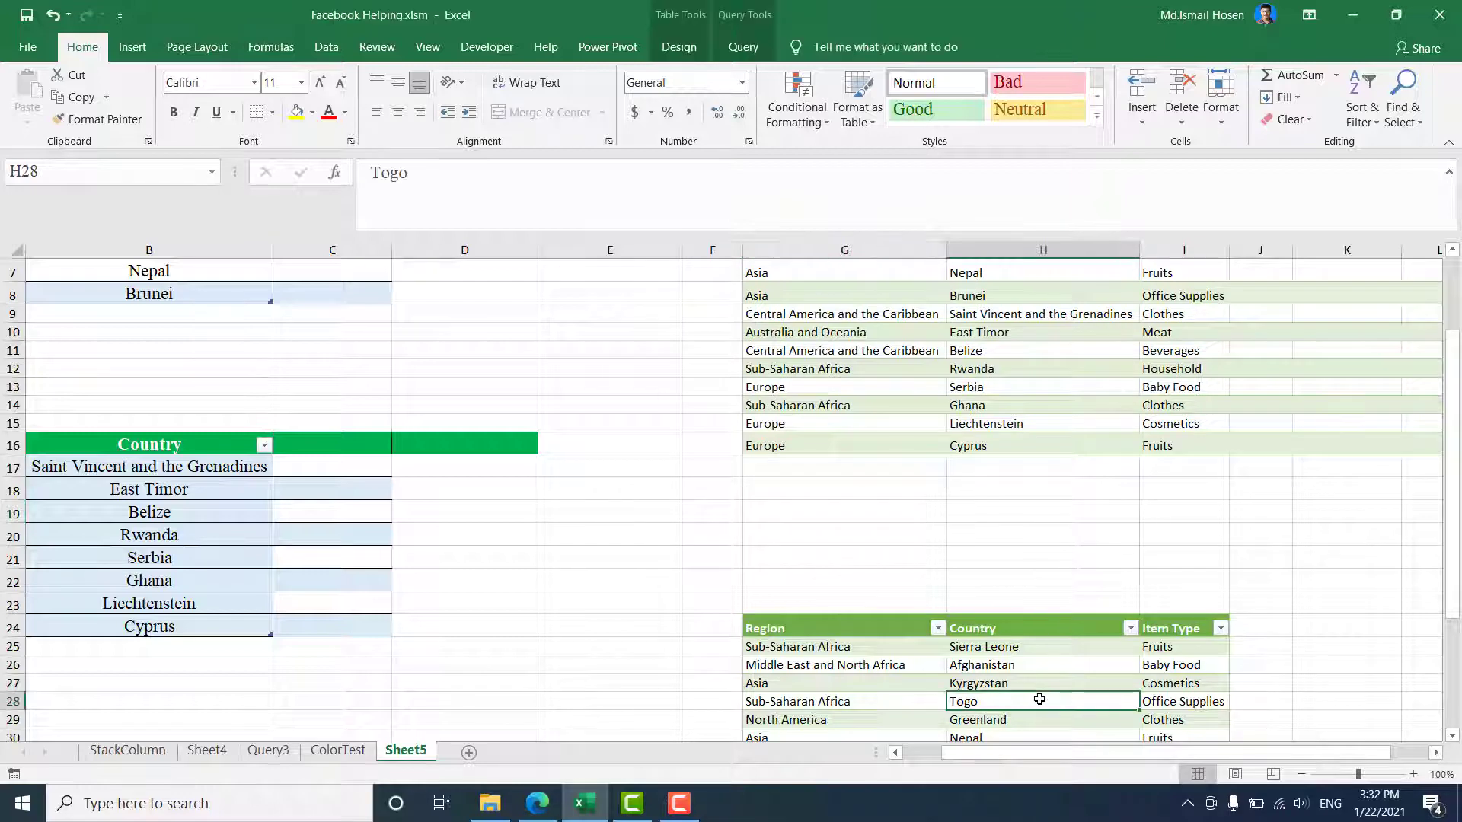
{"action": "left_click", "coordinate": [1096, 378]}
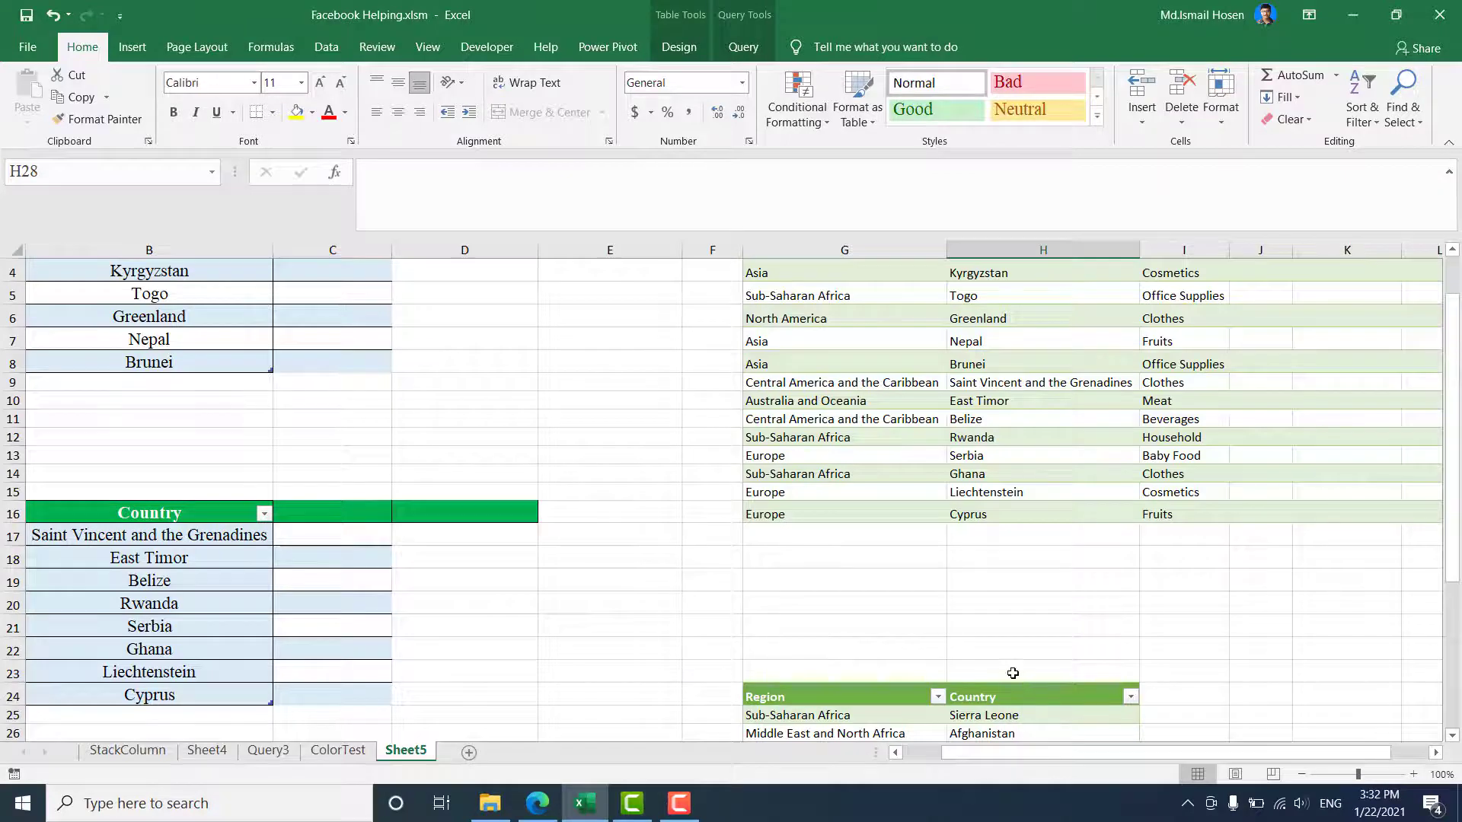
{"action": "left_click", "coordinate": [984, 648]}
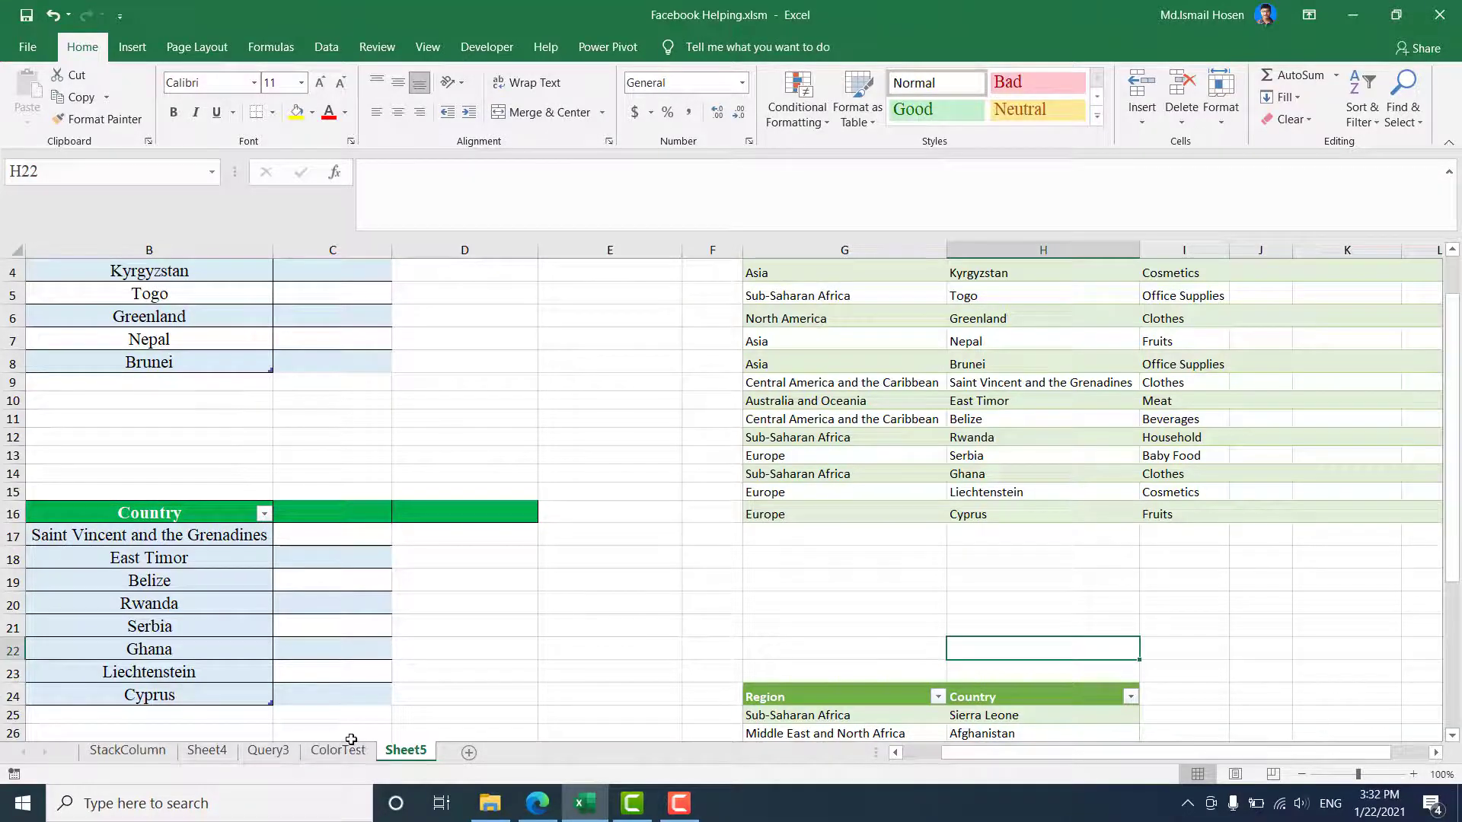
Refresh the Query3 output table with the reduced sources and inspect its Item Type column.
{"action": "left_click", "coordinate": [269, 750]}
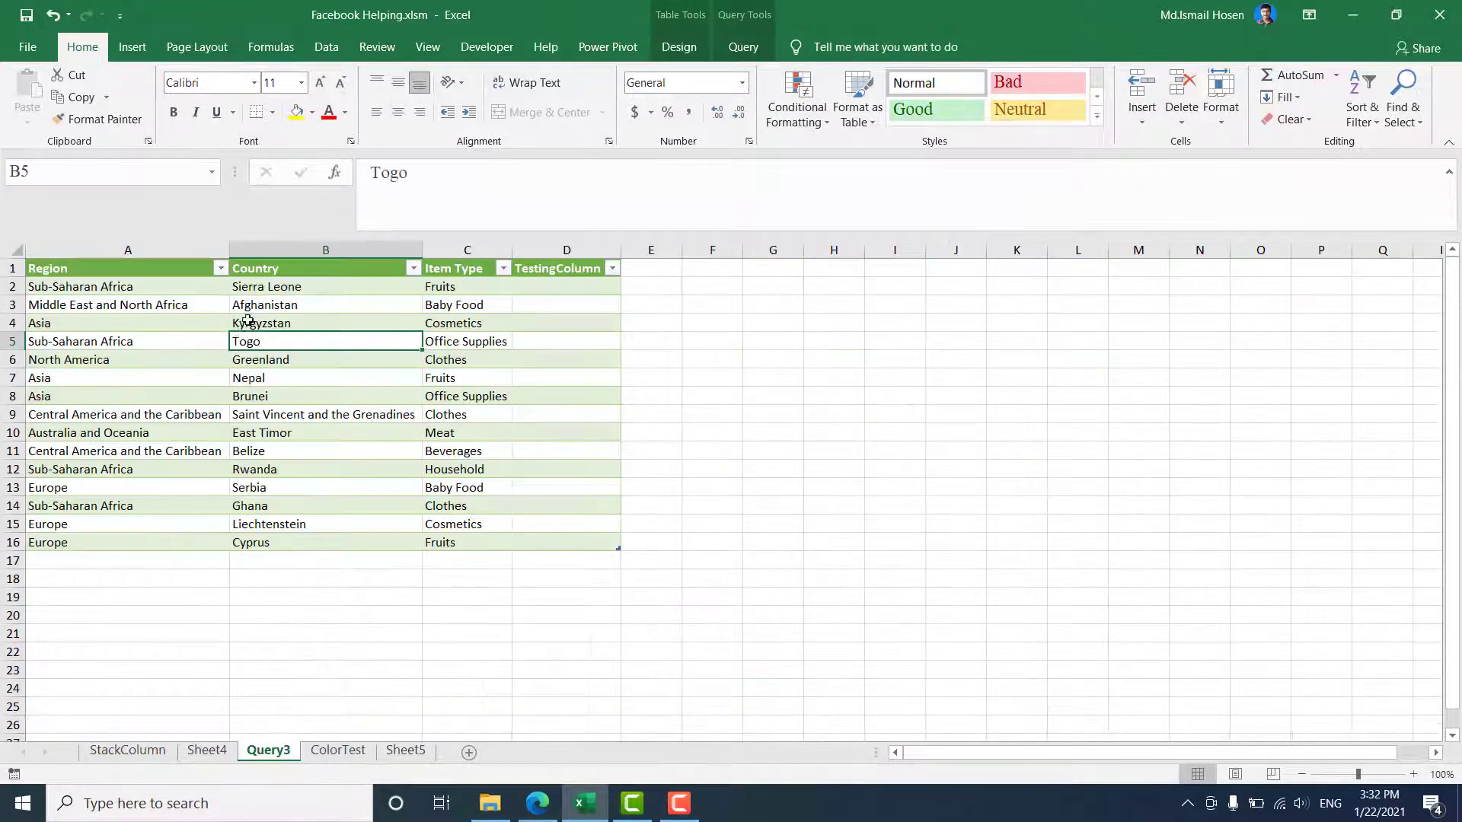
{"action": "right_click", "coordinate": [257, 317]}
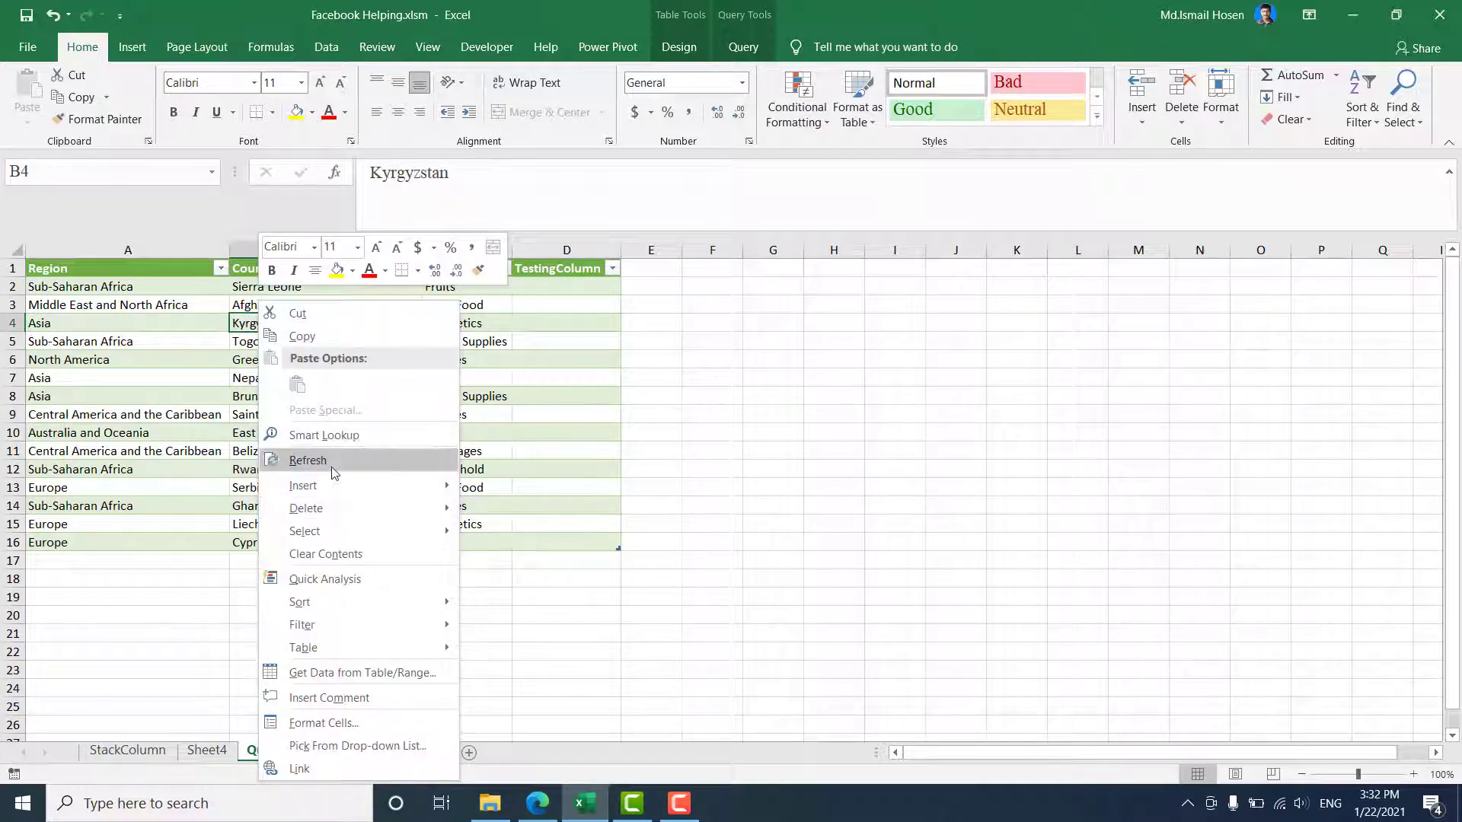
{"action": "left_click", "coordinate": [331, 468]}
{"action": "left_click_drag", "start_coordinate": [464, 290], "coordinate": [472, 540]}
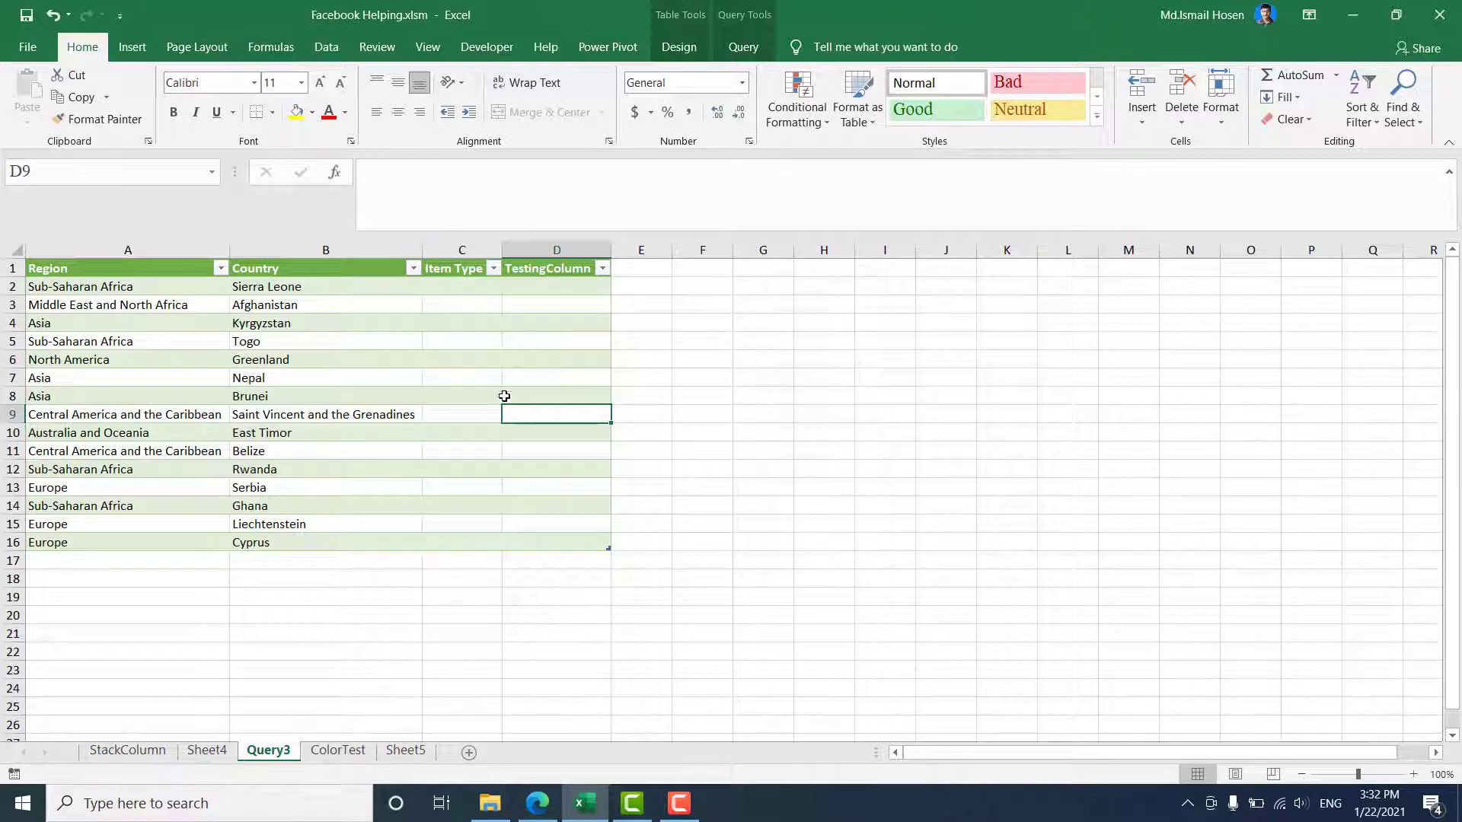
Restore the Item Type column and its values in both source tables on Sheet5.
{"action": "left_click", "coordinate": [406, 751]}
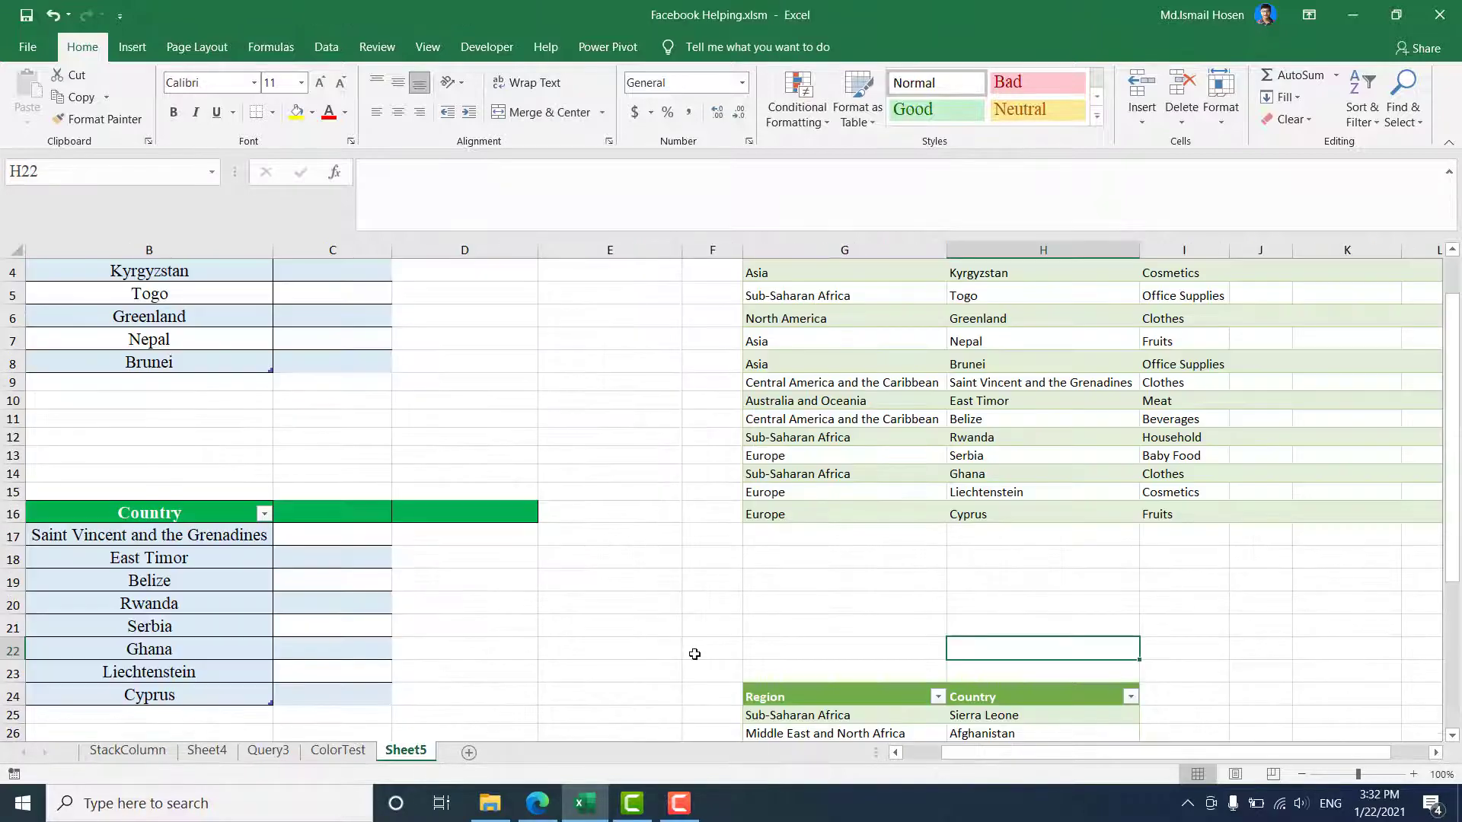
{"action": "left_click", "coordinate": [357, 332]}
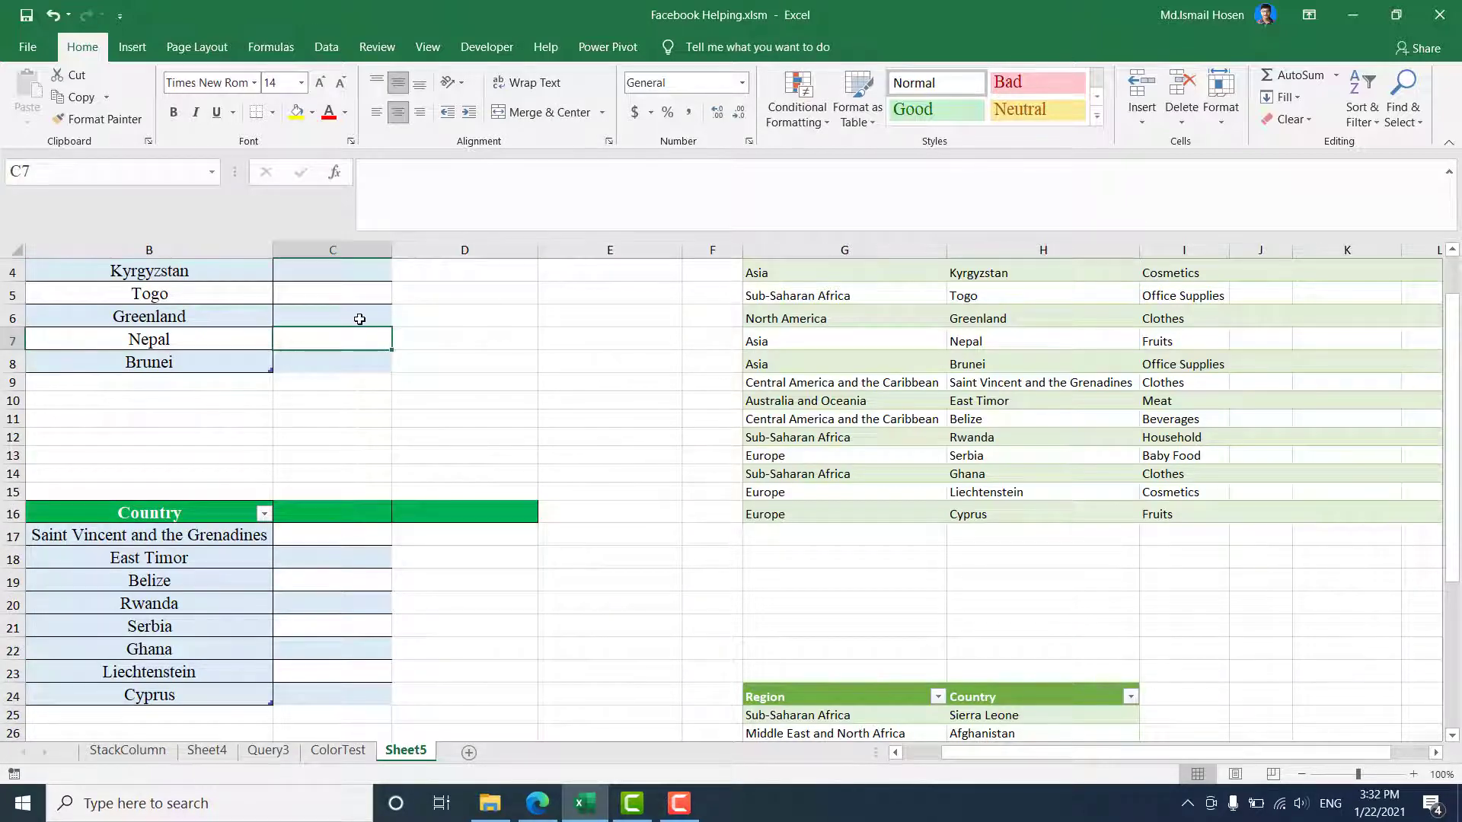
{"action": "left_click_drag", "start_coordinate": [1209, 754], "coordinate": [978, 758]}
{"action": "left_click_drag", "start_coordinate": [1454, 393], "coordinate": [1450, 392]}
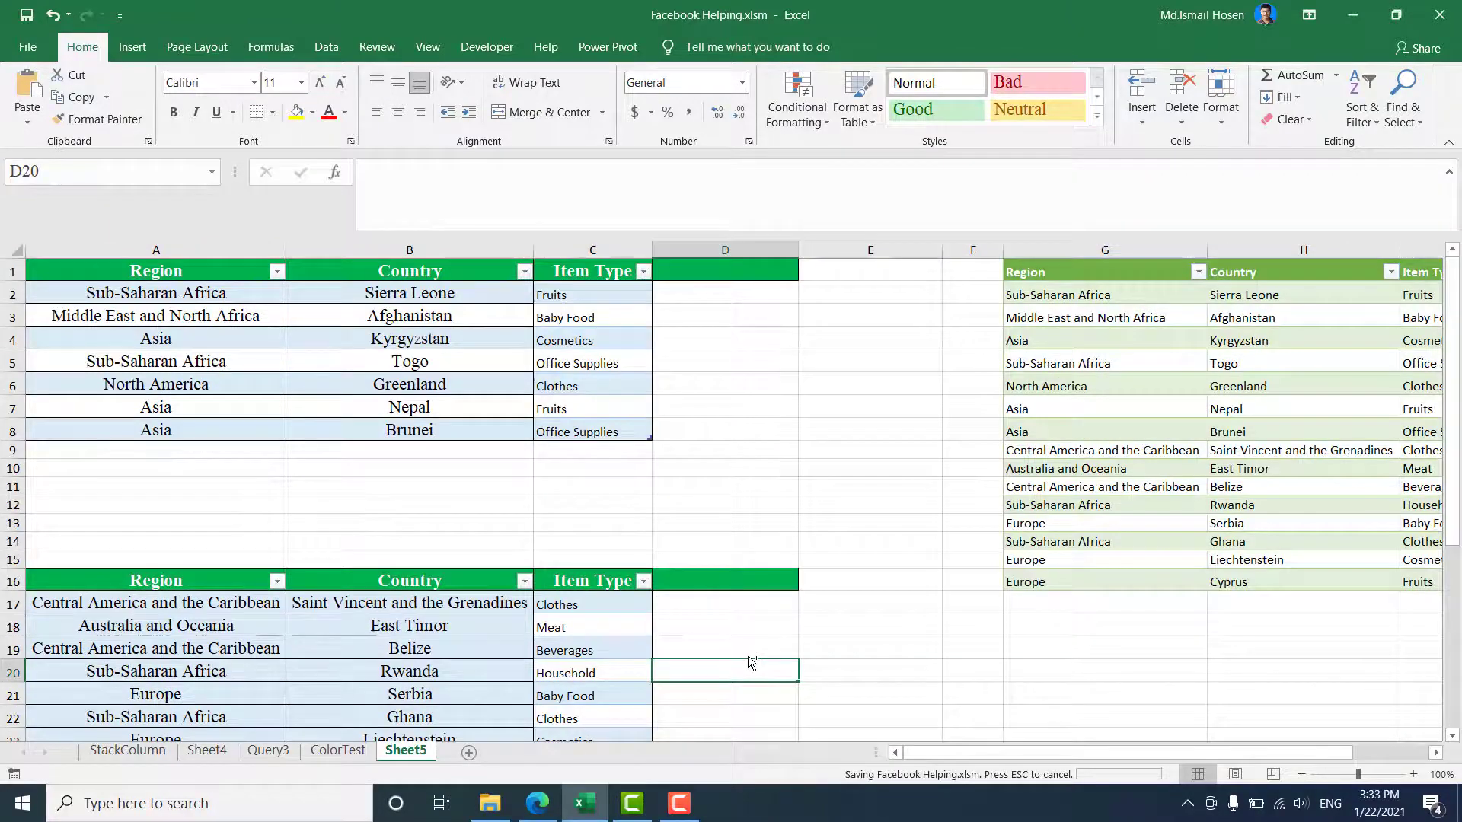
{"action": "left_click_drag", "start_coordinate": [1449, 396], "coordinate": [1441, 425]}
{"action": "left_click", "coordinate": [522, 609]}
{"action": "left_click", "coordinate": [621, 607]}
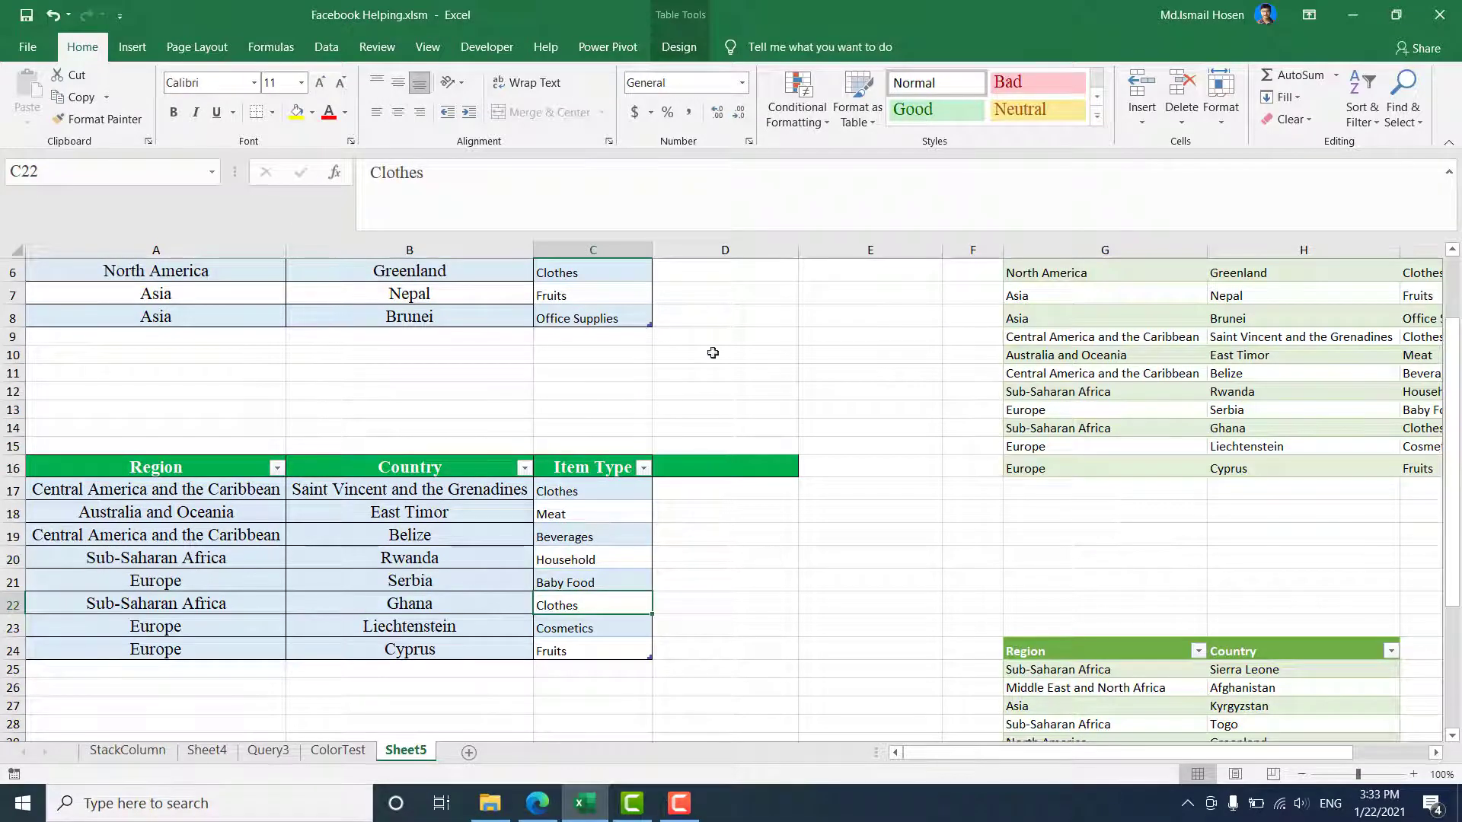
Refresh the lower output table with the restored source columns and check its Item Type values.
{"action": "left_click", "coordinate": [1159, 680]}
{"action": "right_click", "coordinate": [1117, 688]}
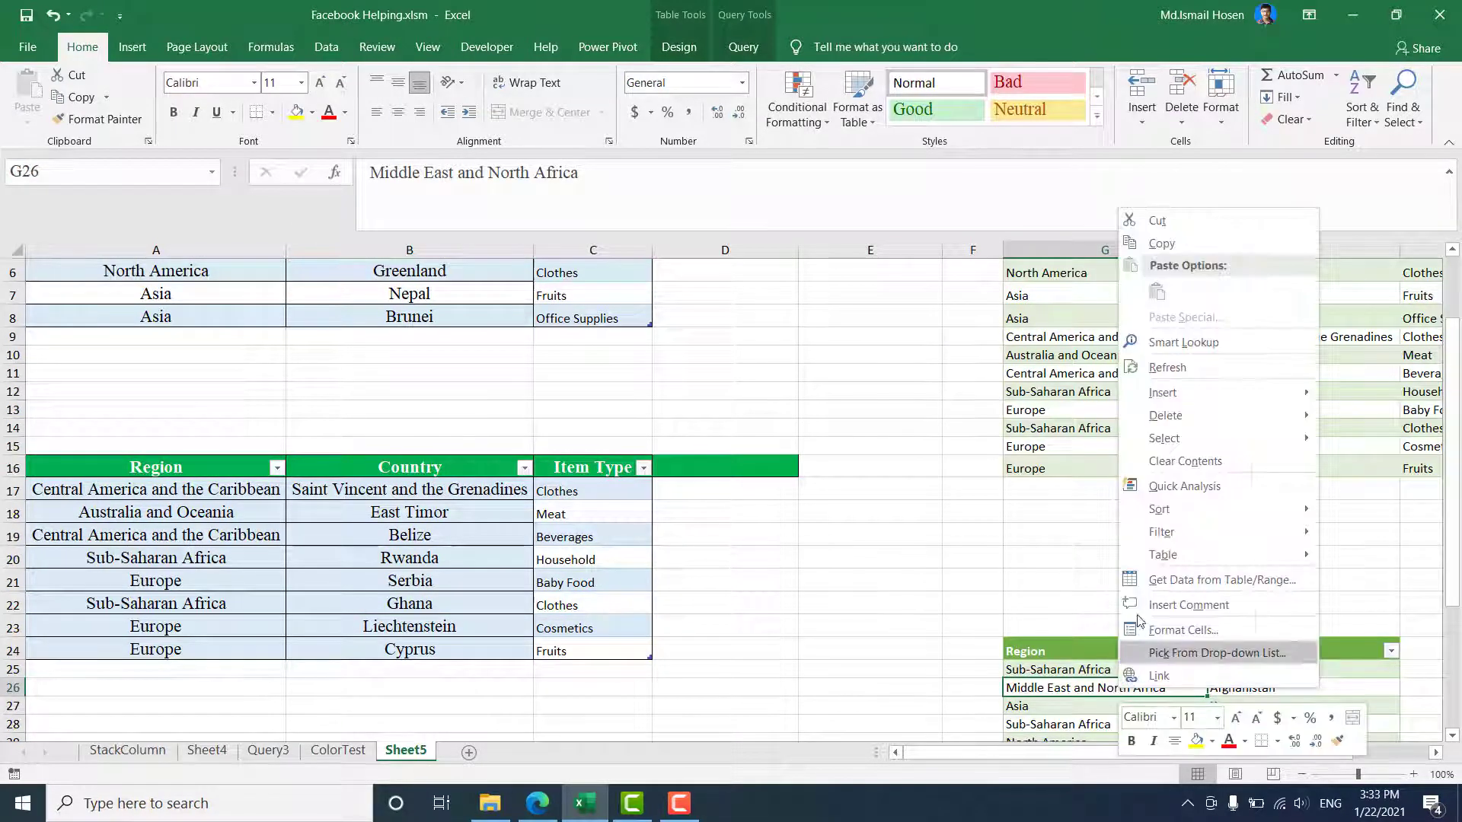
{"action": "left_click", "coordinate": [1165, 369]}
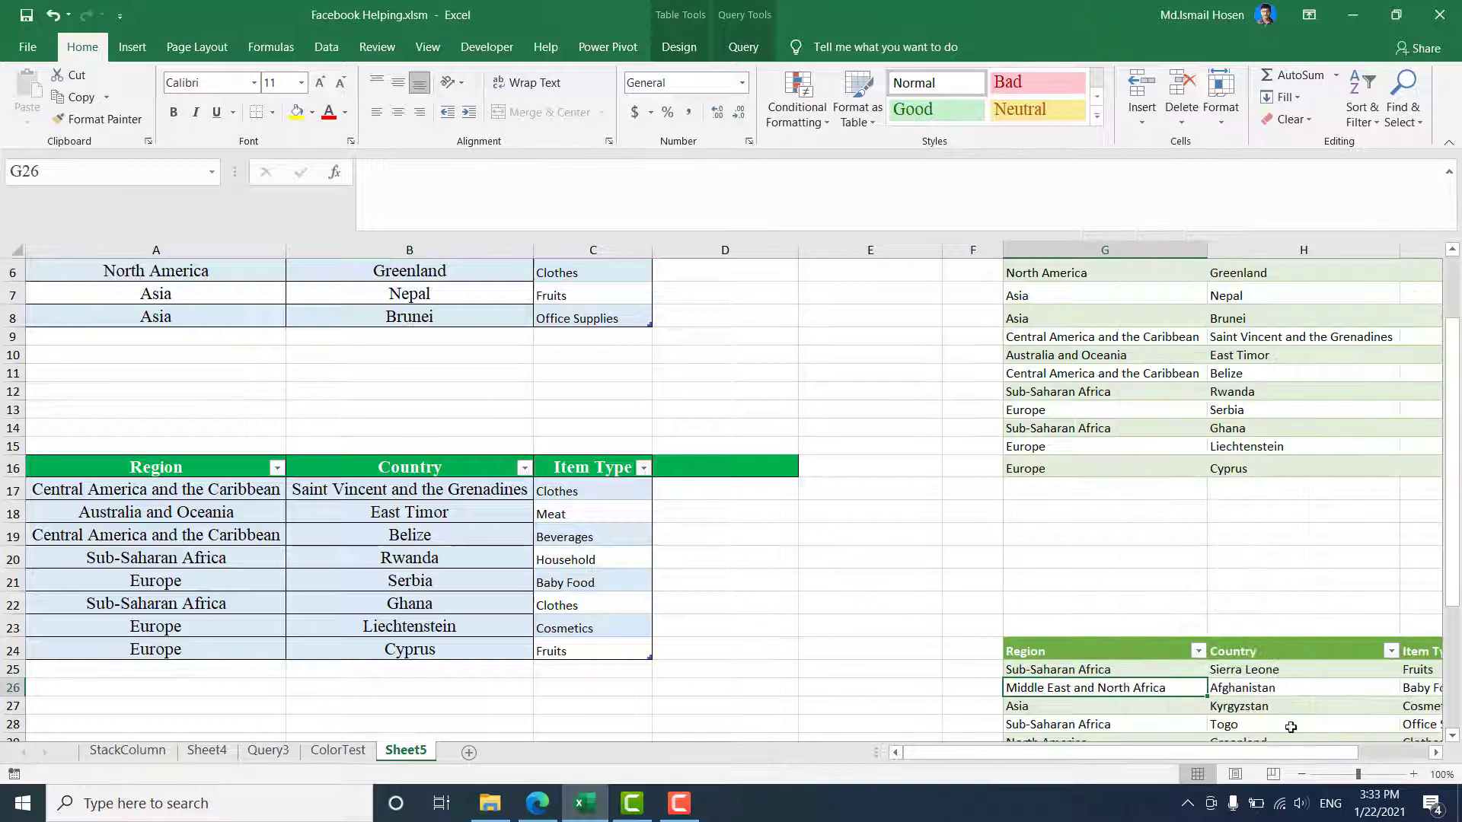
{"action": "left_click", "coordinate": [1345, 692]}
{"action": "key", "text": "Right"}
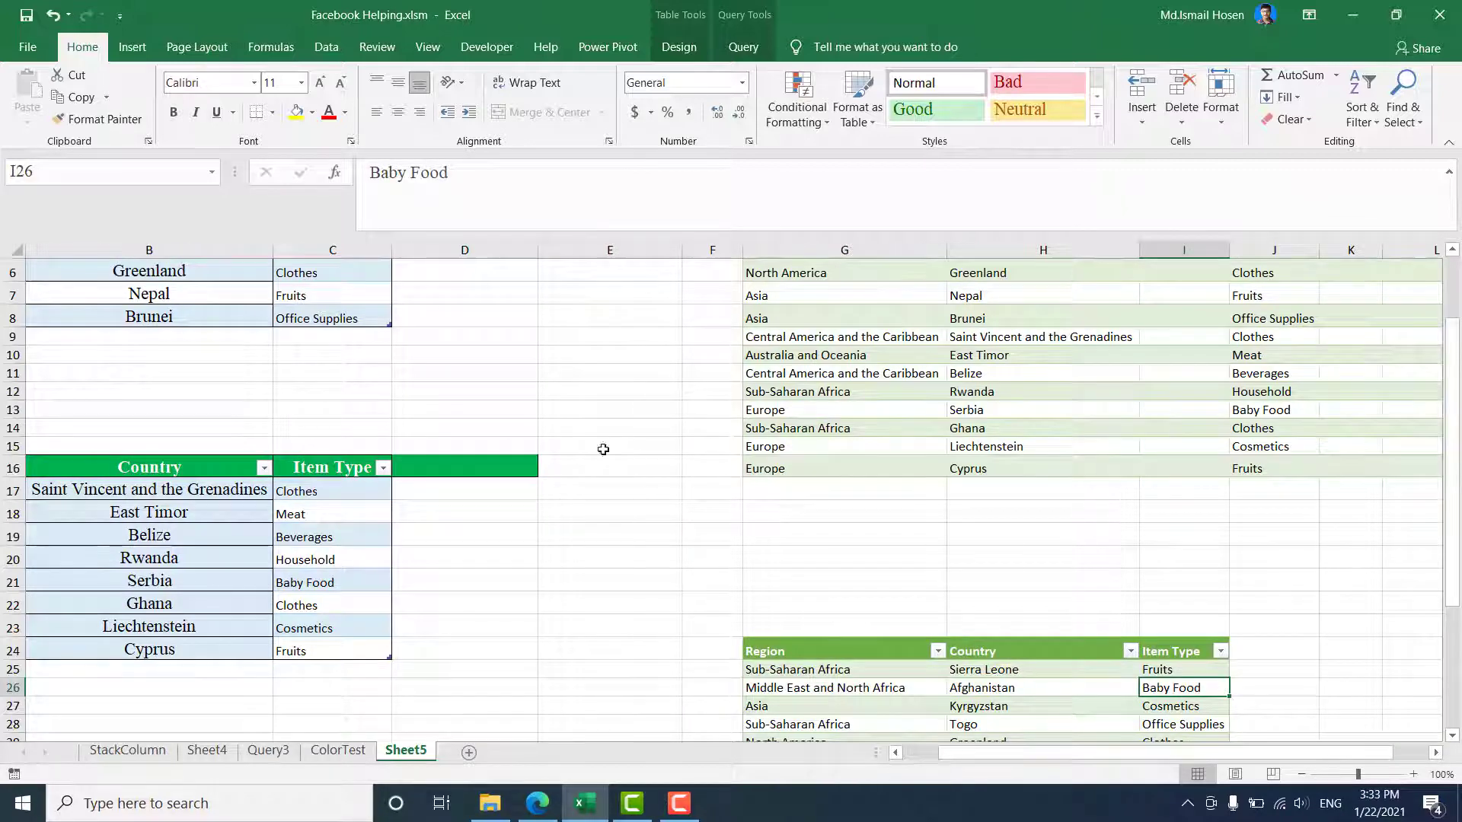
Open the lower output's query in the Power Query Editor and review its Source, Filtered Rows, Removed Columns and Custom2 steps.
{"action": "left_click", "coordinate": [731, 31]}
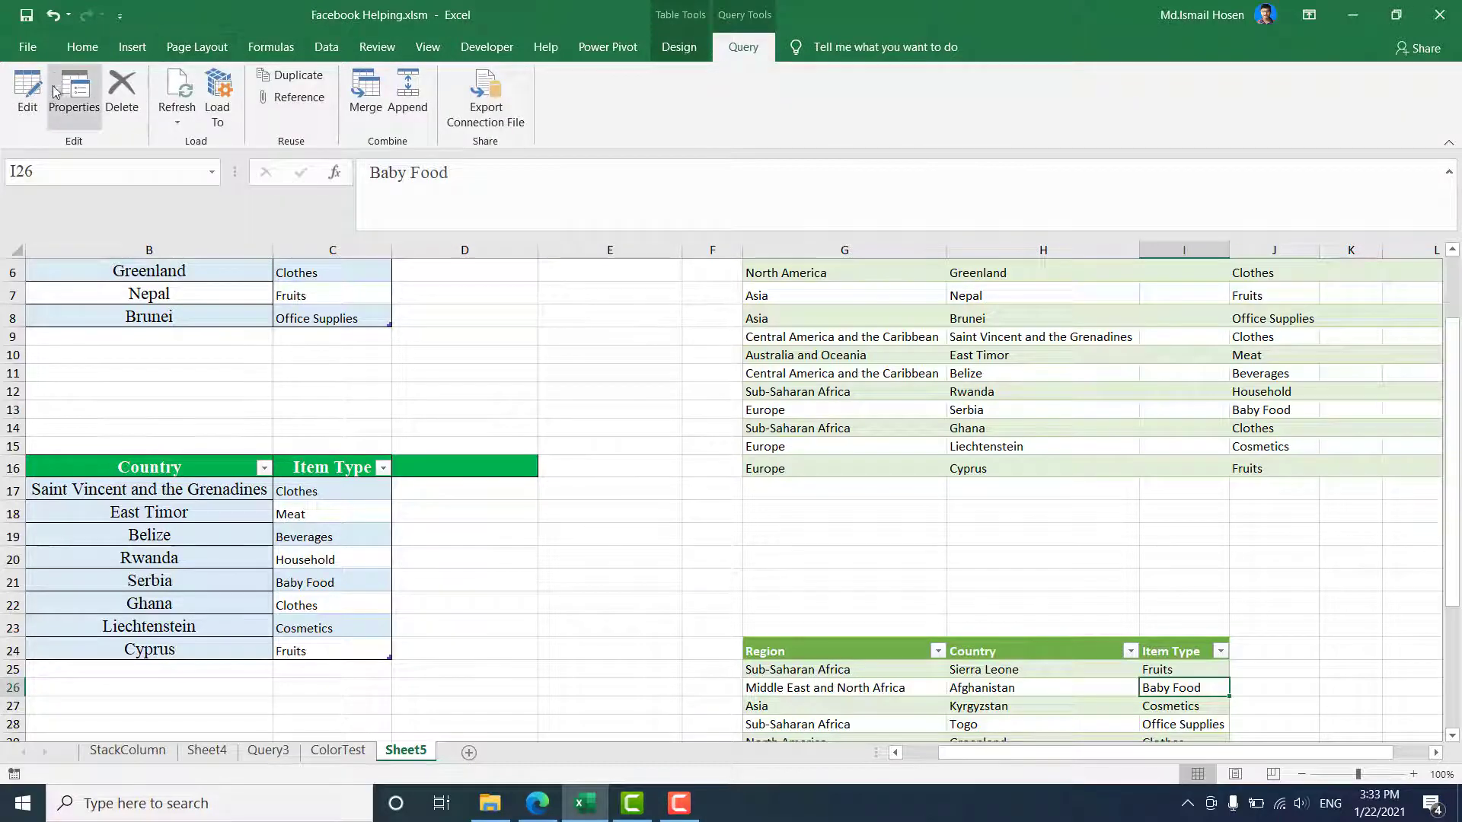
{"action": "left_click", "coordinate": [29, 92]}
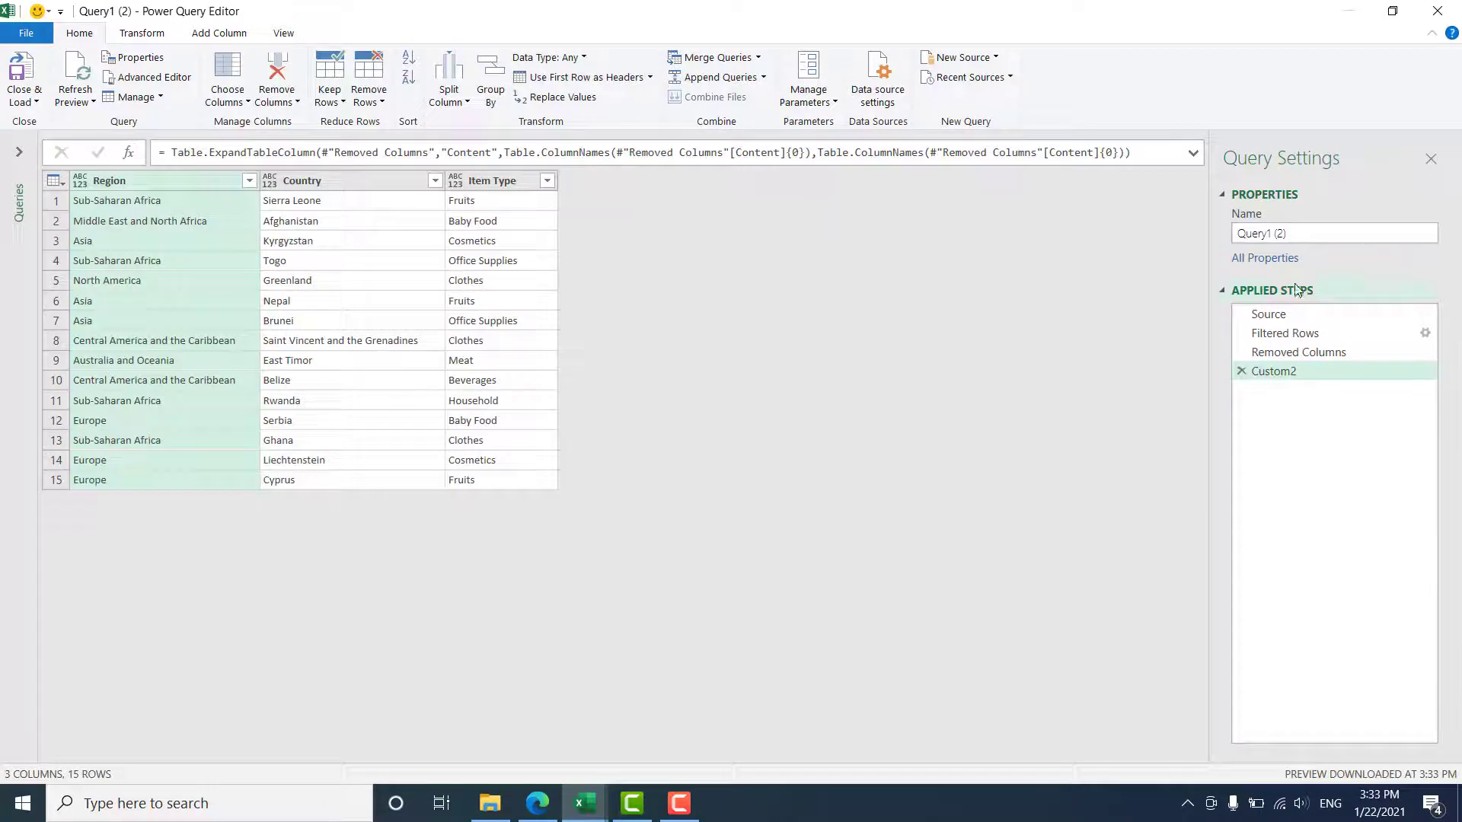
{"action": "left_click", "coordinate": [1284, 319]}
{"action": "left_click", "coordinate": [1293, 333]}
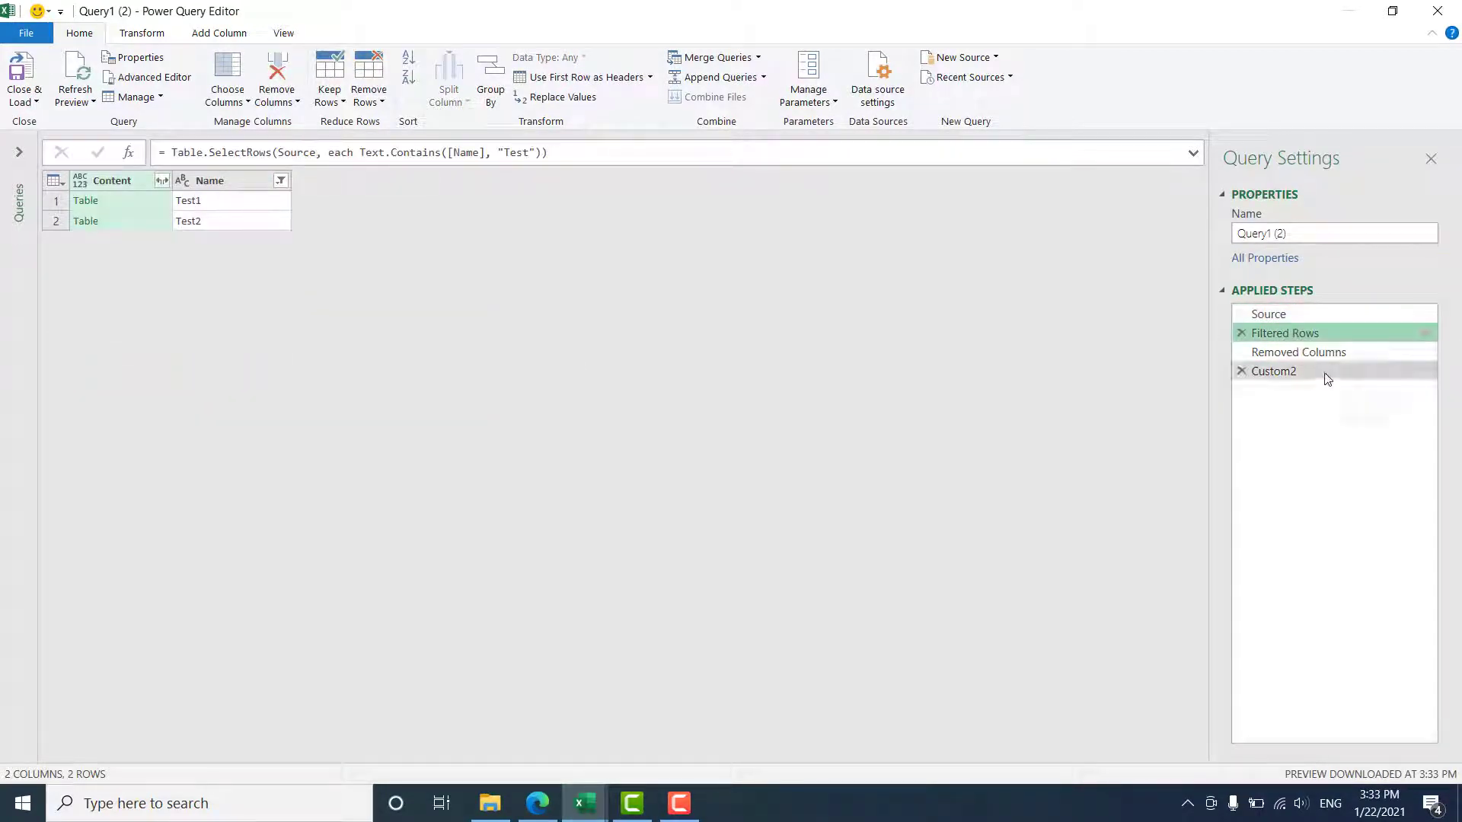
{"action": "left_click", "coordinate": [1315, 352]}
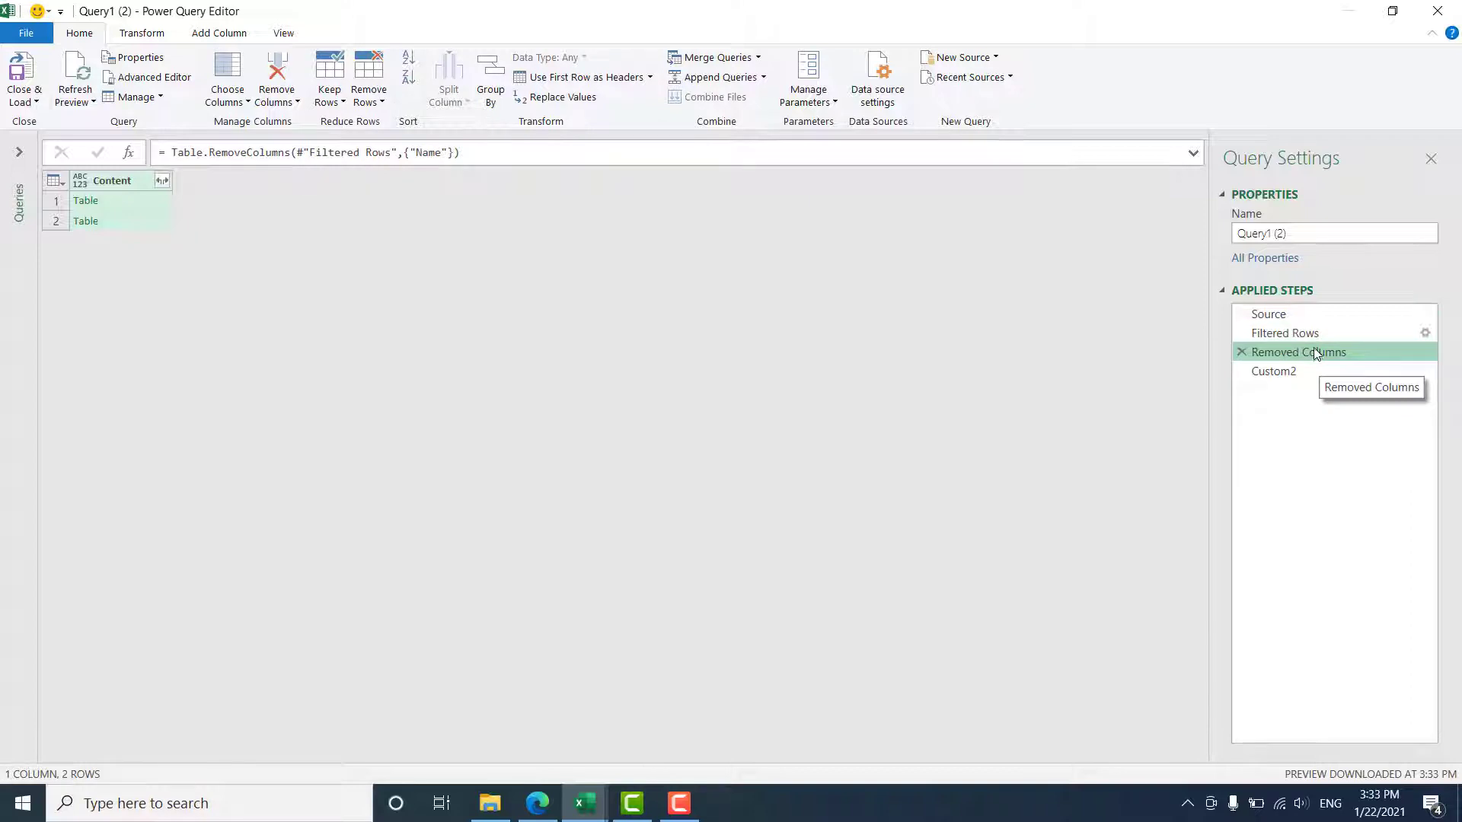
{"action": "left_click", "coordinate": [1272, 373]}
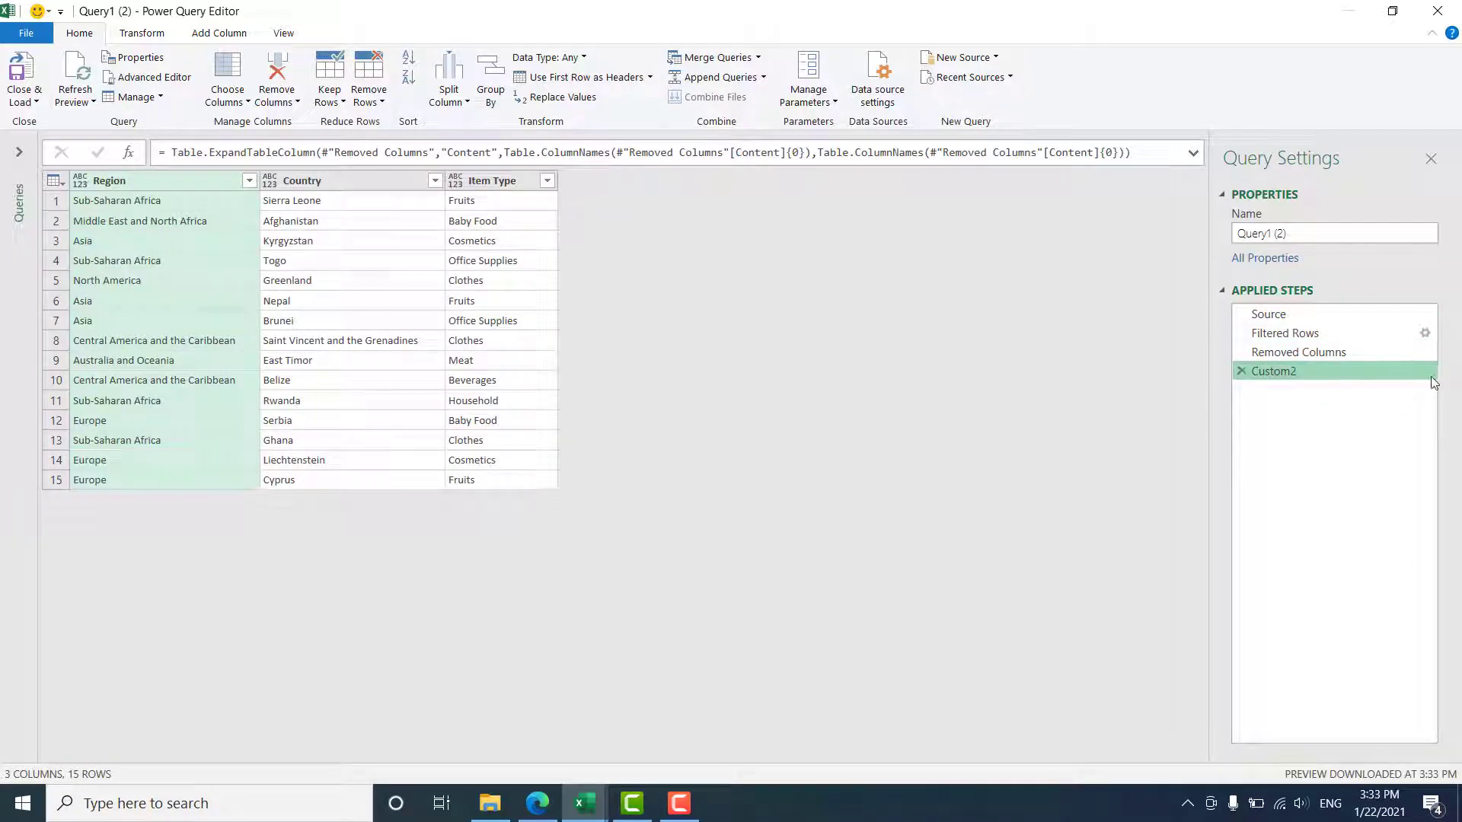
Expand the Custom2 formula and examine its Table.ExpandTableColumn function with the "Removed Columns" and "Content" arguments.
{"action": "left_click", "coordinate": [1193, 156]}
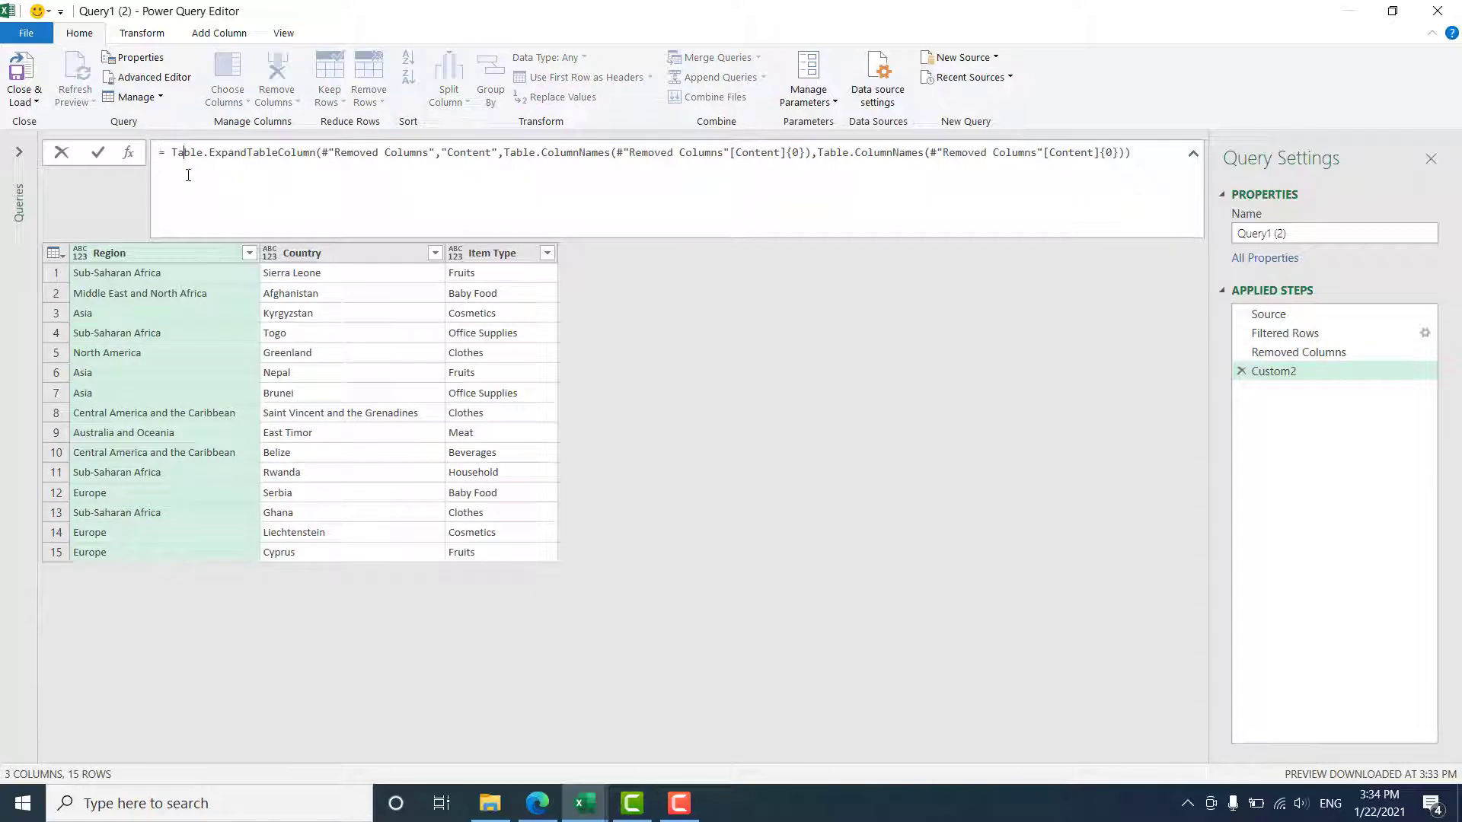
{"action": "left_click_drag", "start_coordinate": [173, 155], "coordinate": [233, 158]}
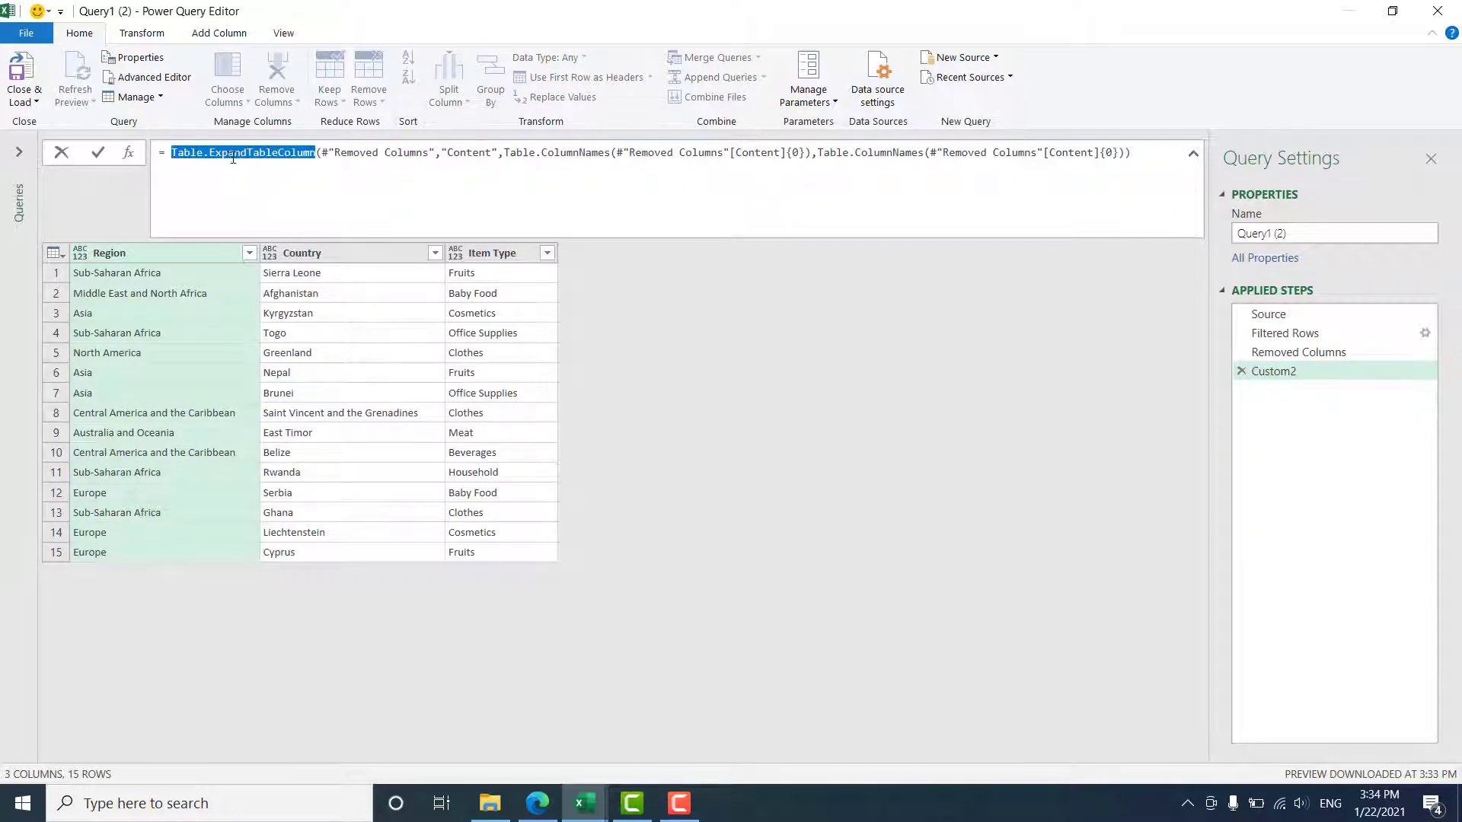
{"action": "left_click", "coordinate": [265, 159]}
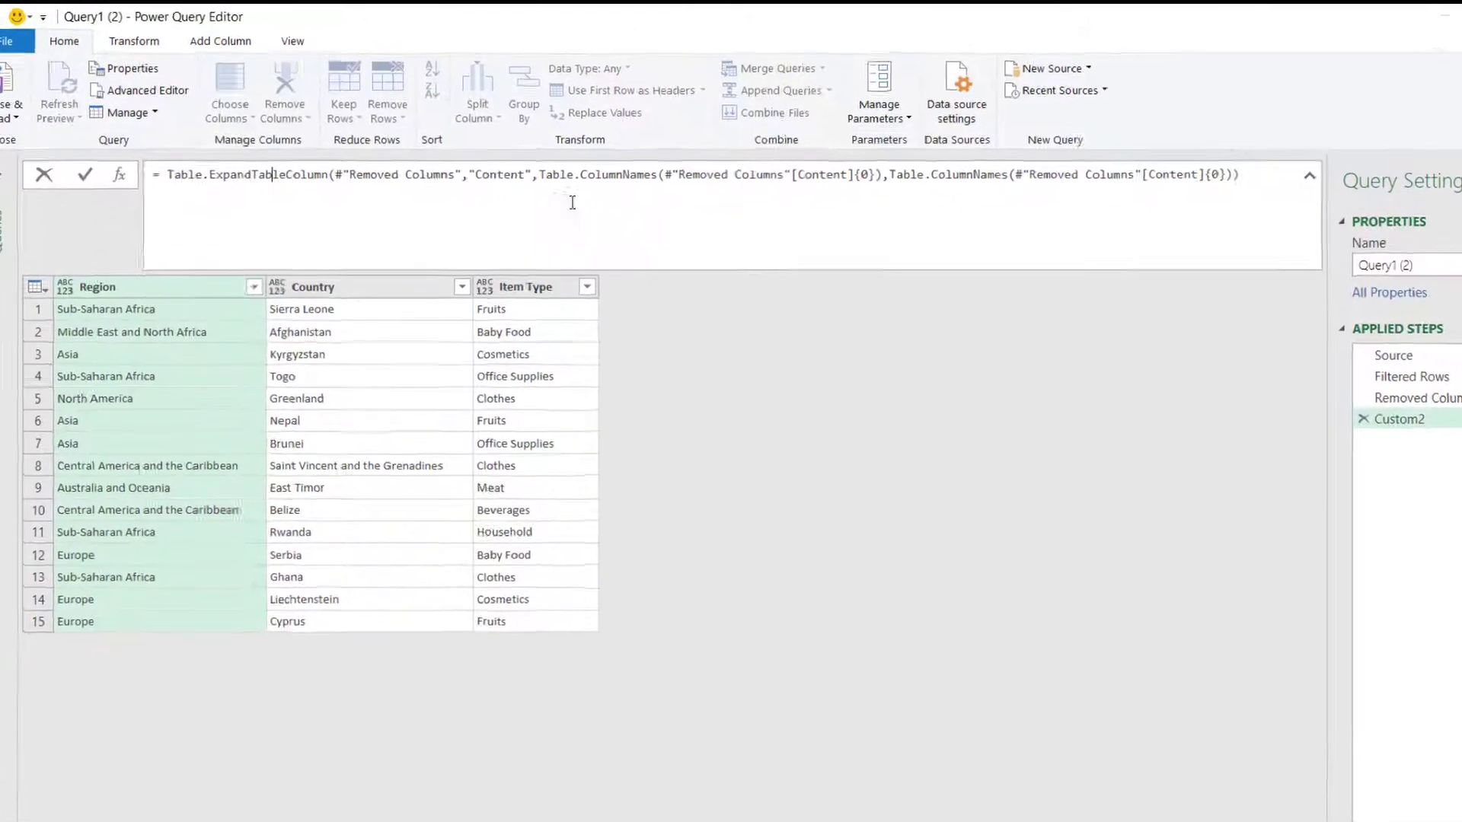
{"action": "left_click_drag", "start_coordinate": [346, 203], "coordinate": [472, 209]}
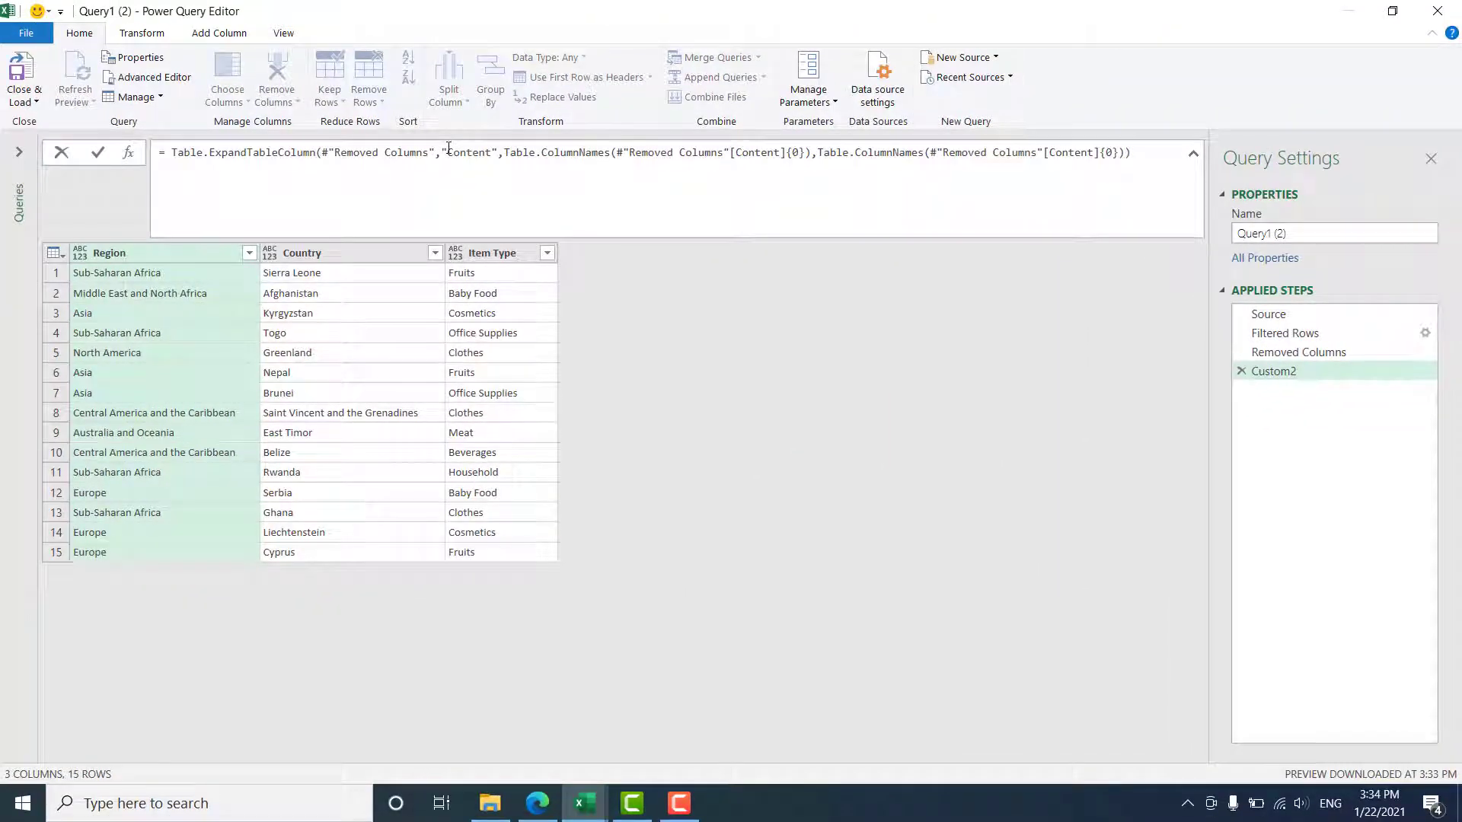
{"action": "left_click_drag", "start_coordinate": [447, 152], "coordinate": [495, 153]}
{"action": "left_click", "coordinate": [512, 153]}
Check the Content column in the Removed Columns step, and return to the Table.ColumnNames argument in the Custom2 formula.
{"action": "left_click", "coordinate": [1323, 354]}
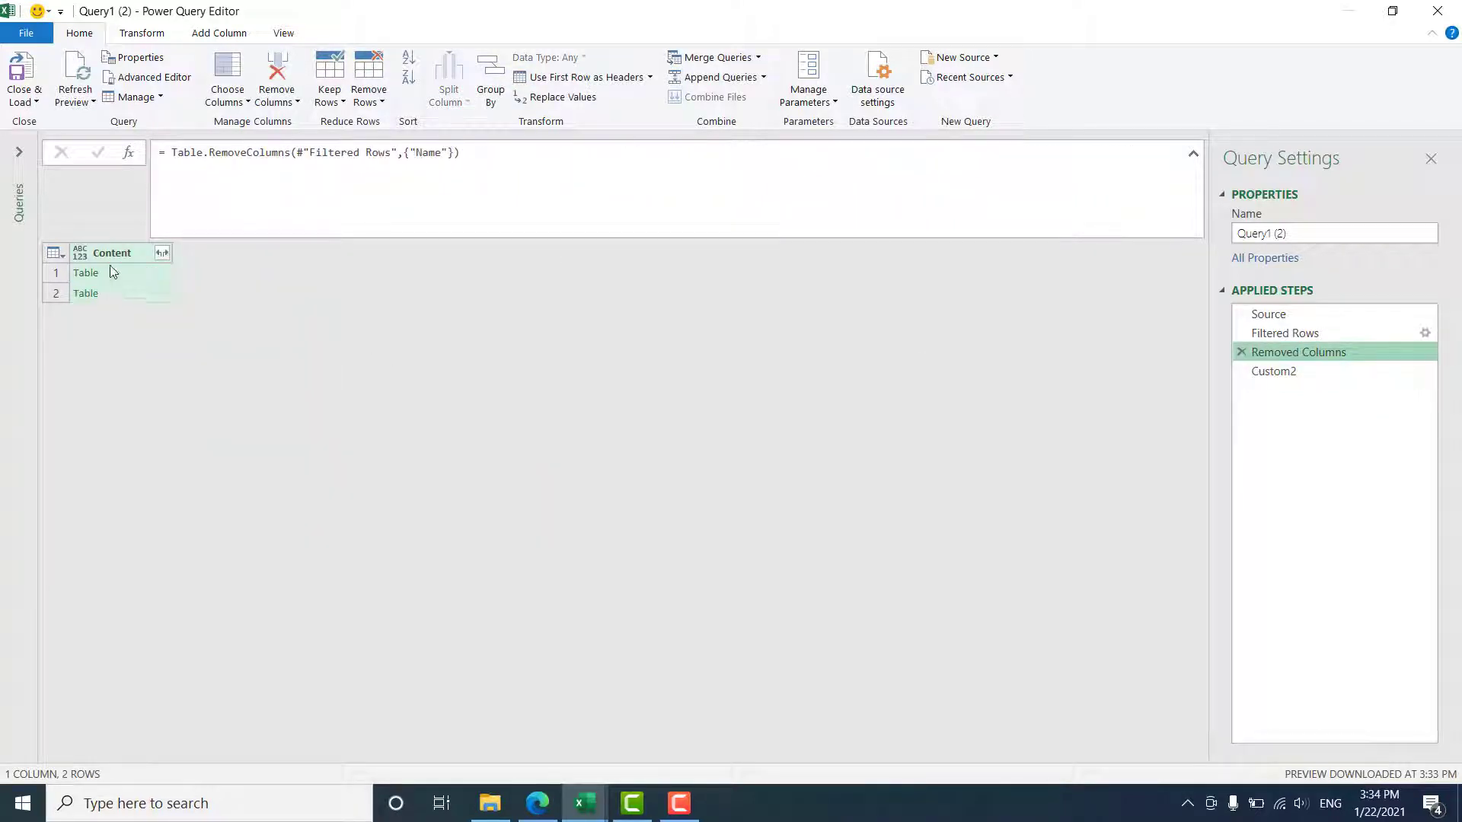
{"action": "left_click", "coordinate": [1349, 371]}
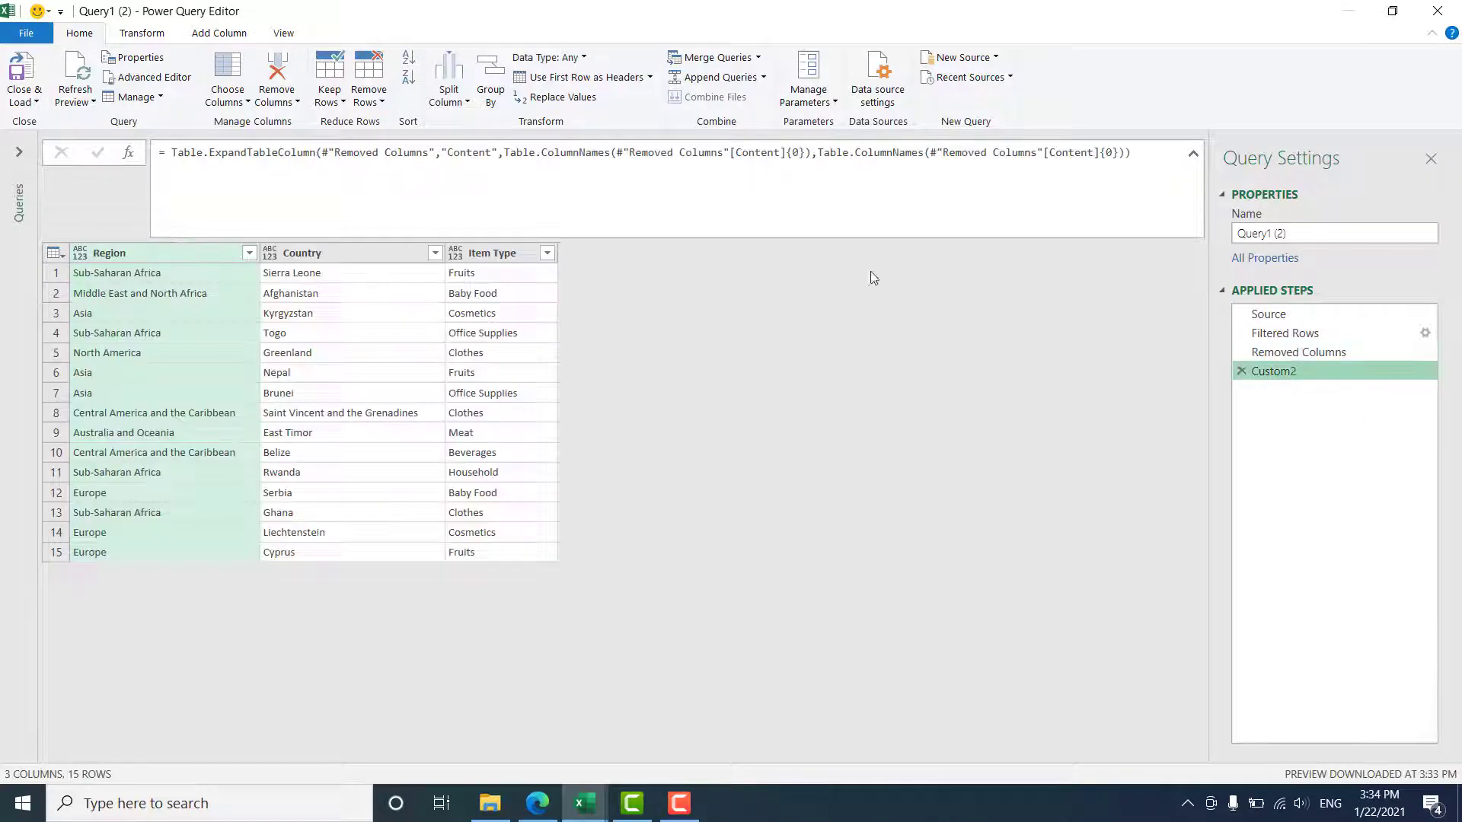
{"action": "left_click", "coordinate": [524, 161]}
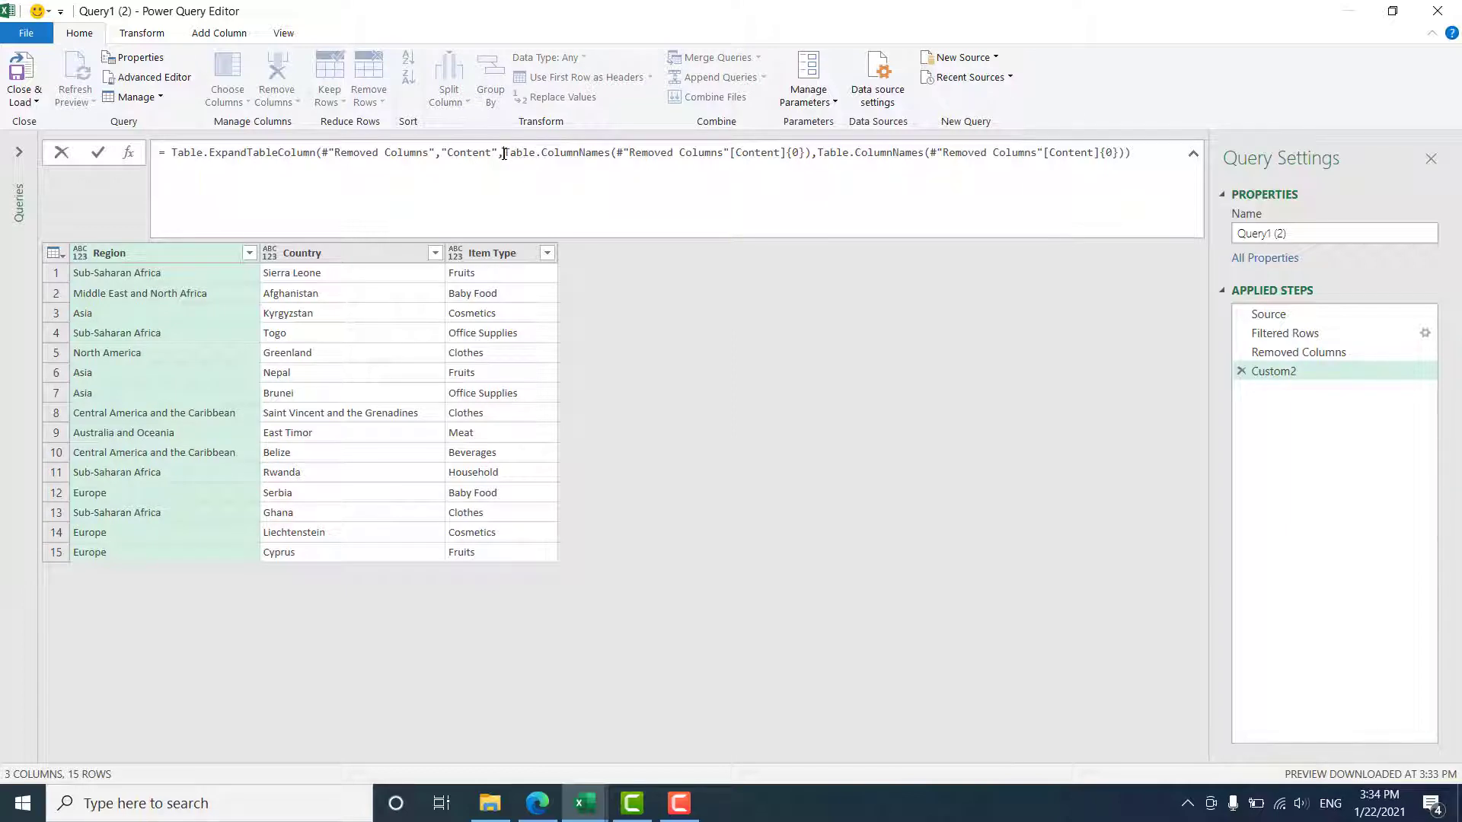
Compare the first Table.ColumnNames argument in Custom2 with the preview of the first nested Content table in the Removed Columns step.
{"action": "left_click_drag", "start_coordinate": [503, 154], "coordinate": [578, 155]}
{"action": "left_click", "coordinate": [578, 155]}
{"action": "left_click", "coordinate": [1343, 350]}
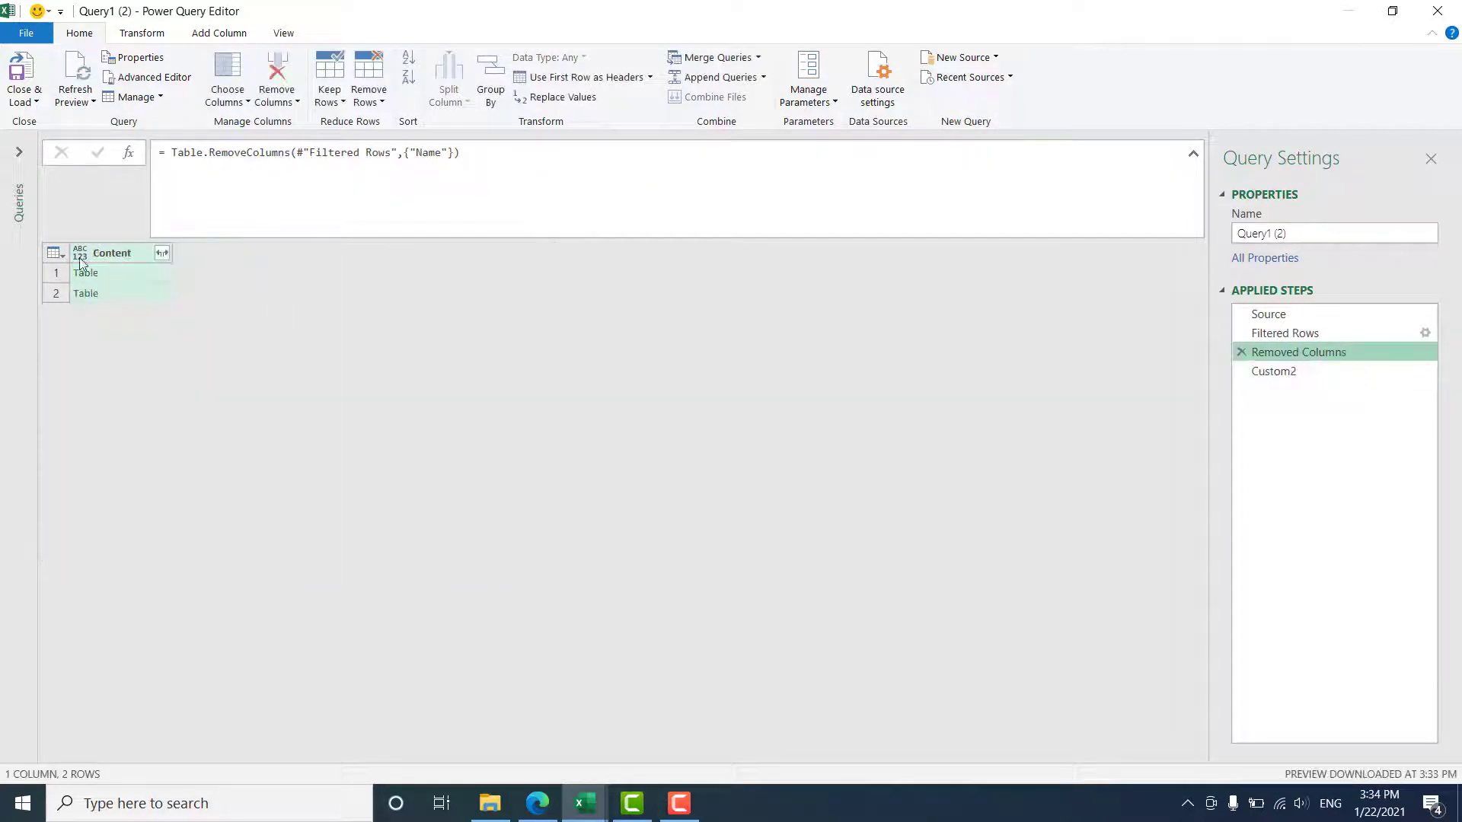
{"action": "left_click", "coordinate": [125, 254]}
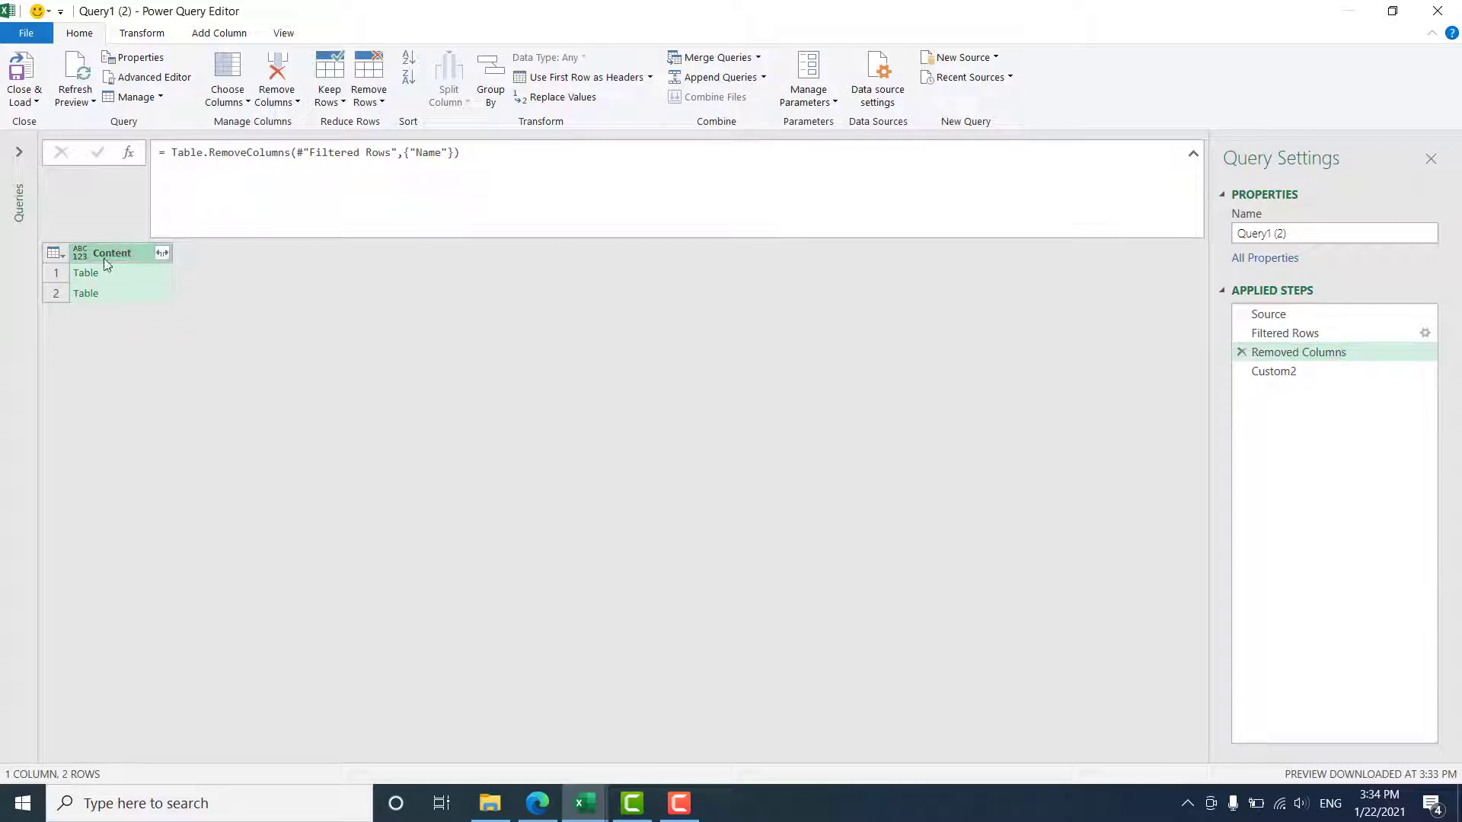
{"action": "left_click", "coordinate": [139, 278]}
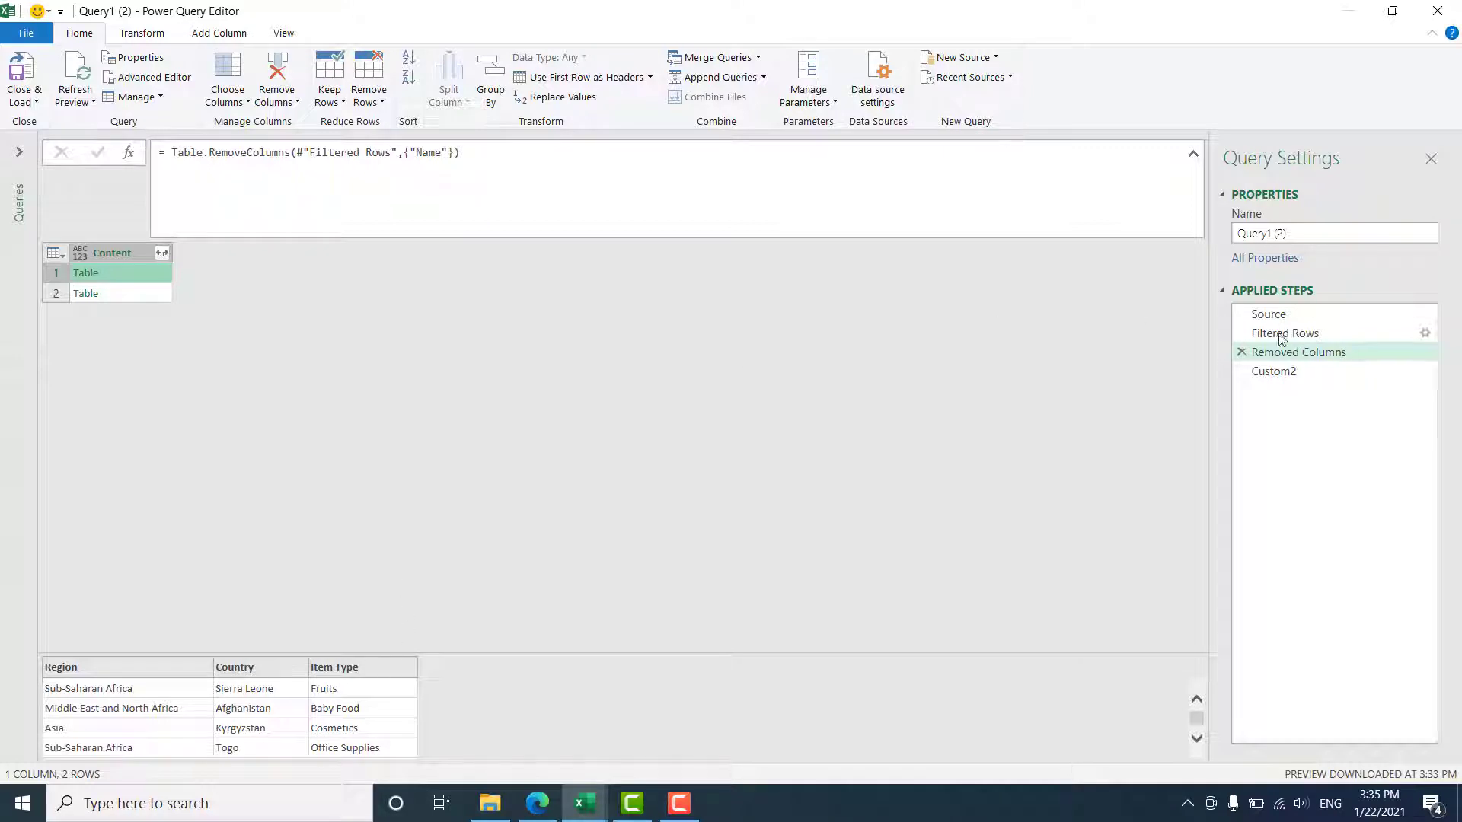
{"action": "left_click", "coordinate": [1287, 373]}
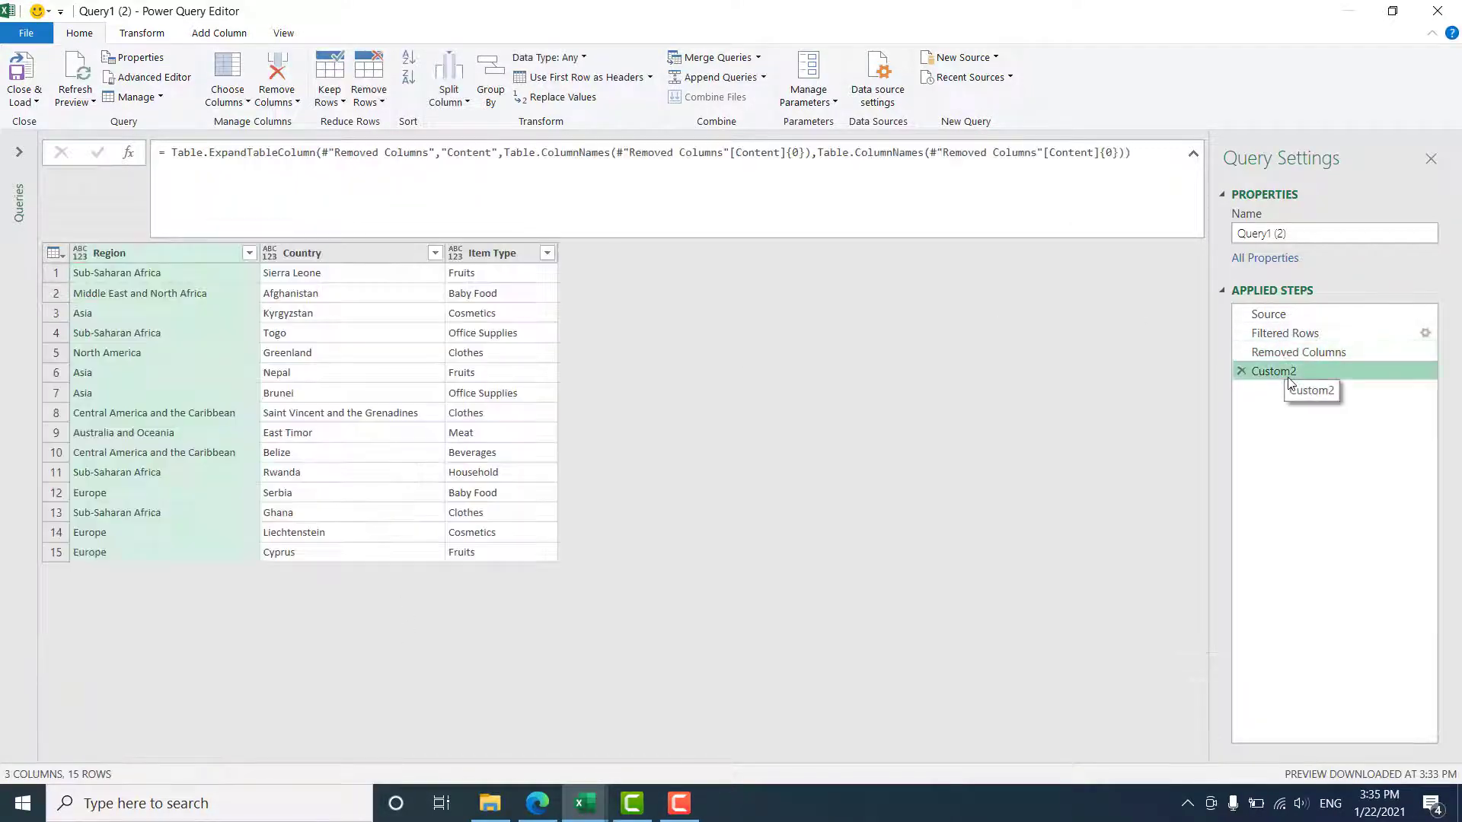
Match the [Content]{0} reference to the first table in the Removed Columns step, and examine the second Table.ColumnNames argument in Custom2.
{"action": "left_click", "coordinate": [650, 155]}
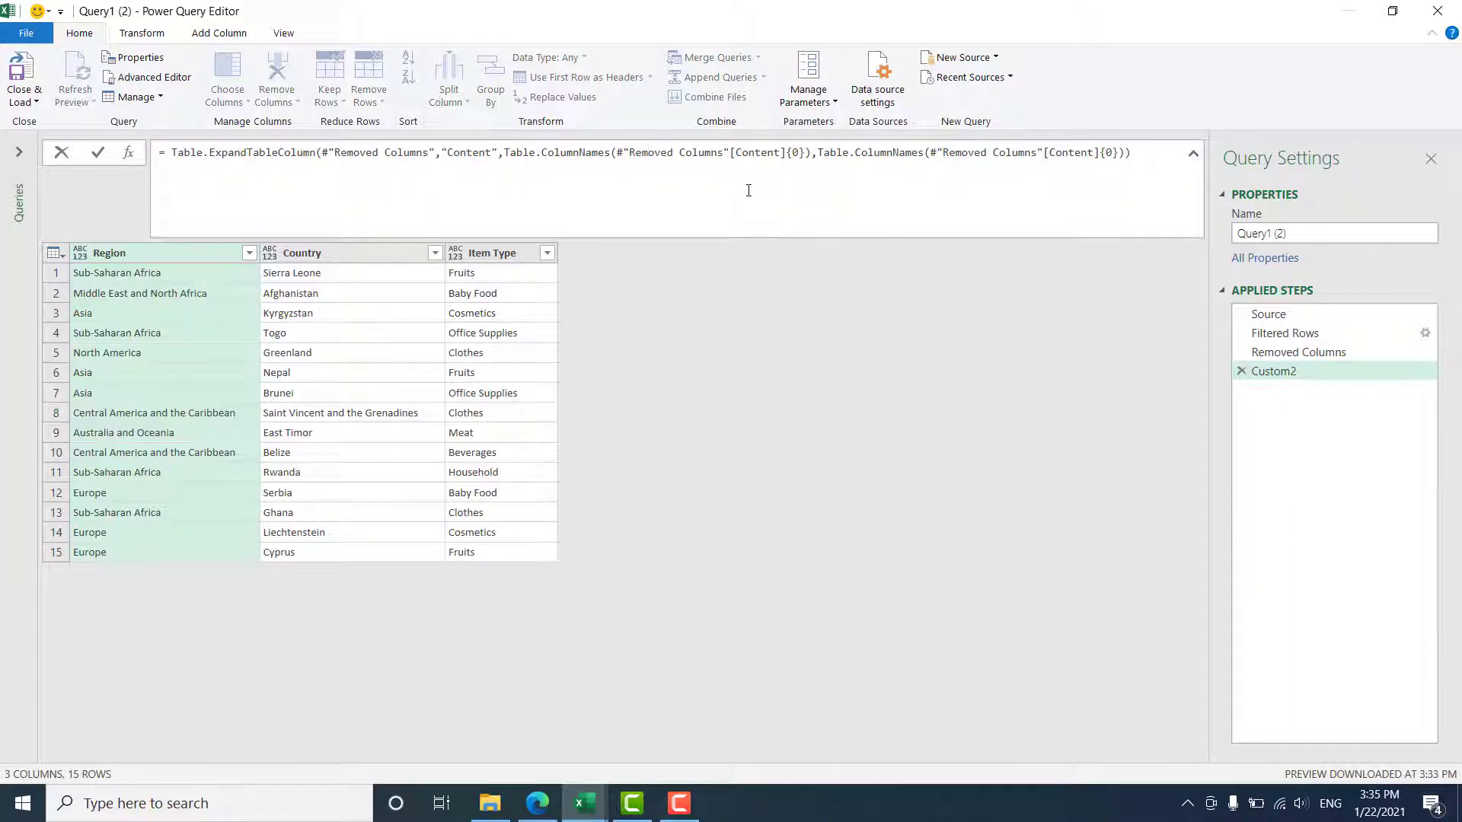
{"action": "left_click", "coordinate": [743, 153]}
{"action": "left_click", "coordinate": [1335, 352]}
{"action": "left_click", "coordinate": [1329, 353]}
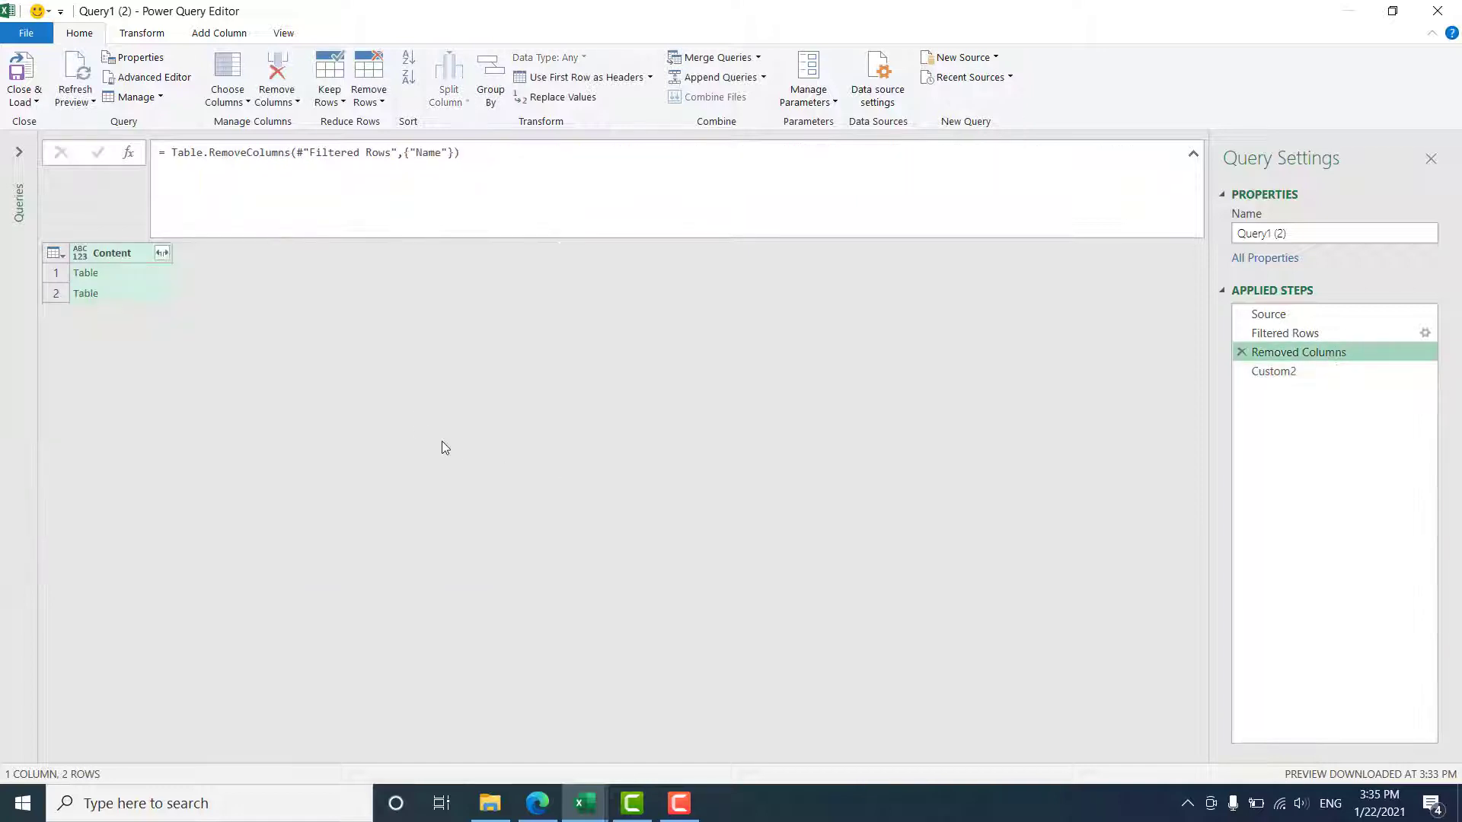
{"action": "left_click", "coordinate": [91, 277]}
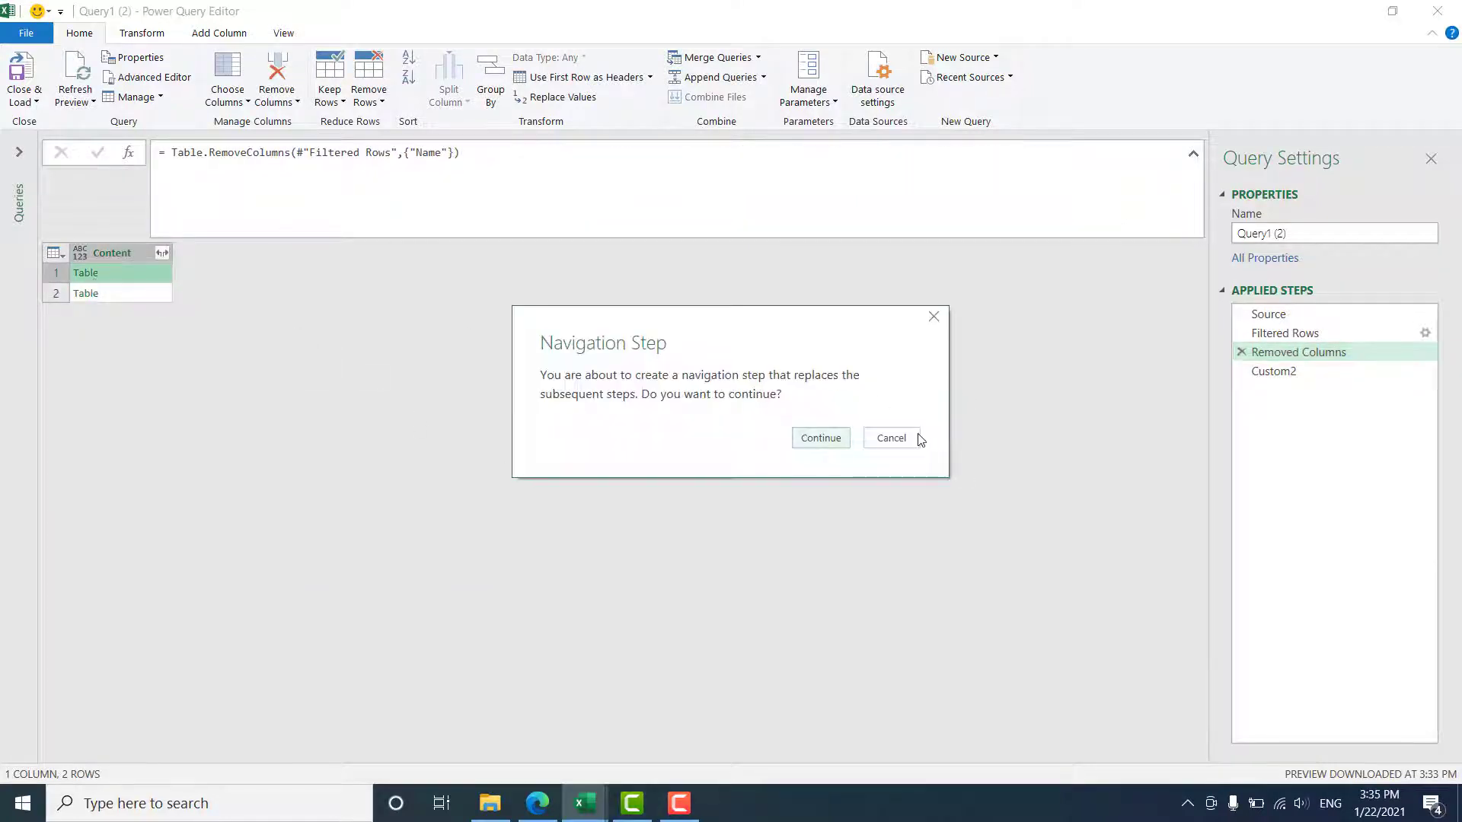
{"action": "left_click", "coordinate": [918, 438]}
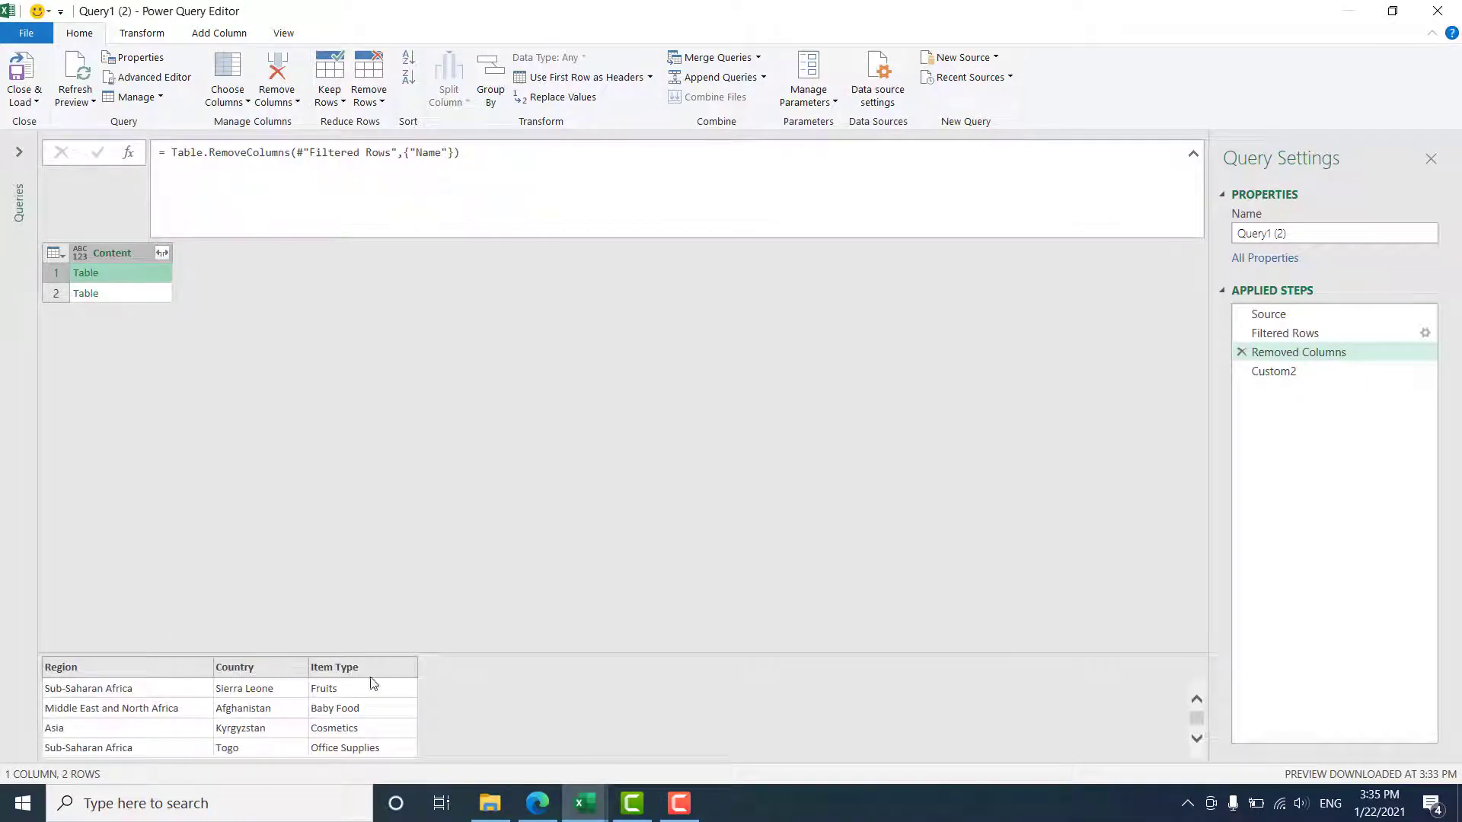
{"action": "left_click", "coordinate": [1349, 370]}
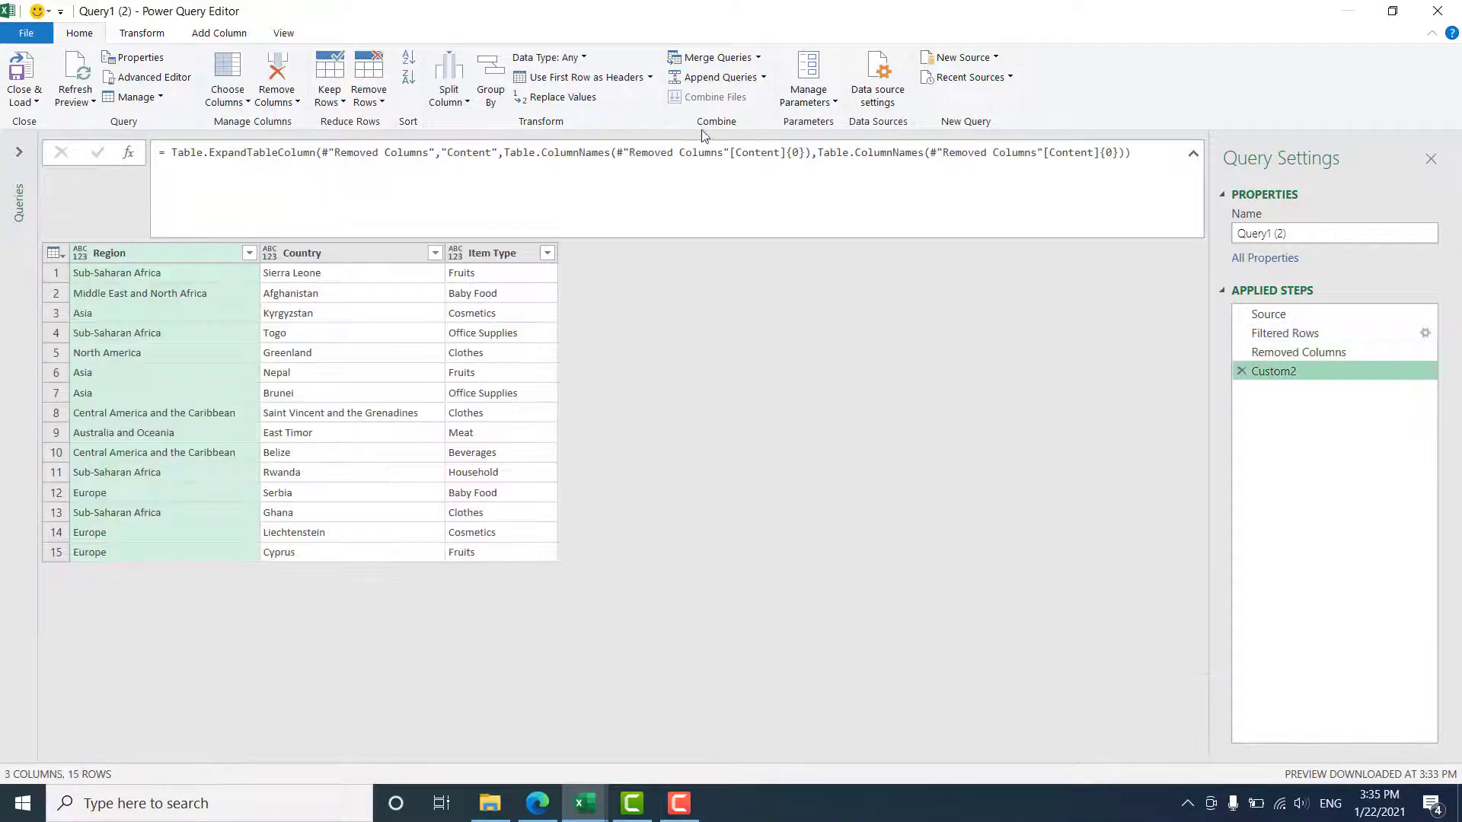
{"action": "left_click", "coordinate": [942, 156]}
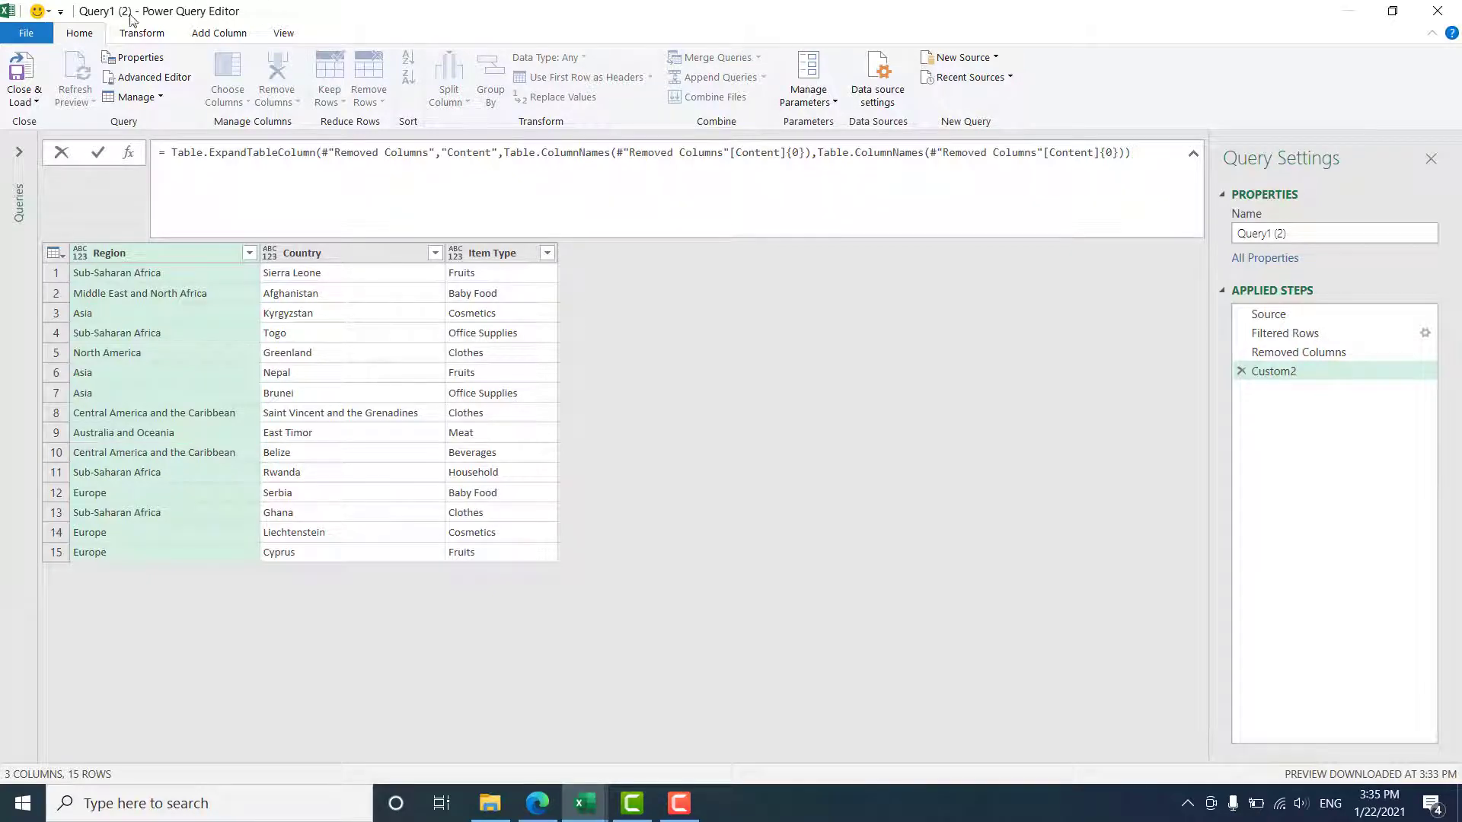
Close and load the query, and add a column headed Testing to the upper source table in D1.
{"action": "left_click", "coordinate": [23, 101]}
{"action": "left_click", "coordinate": [59, 125]}
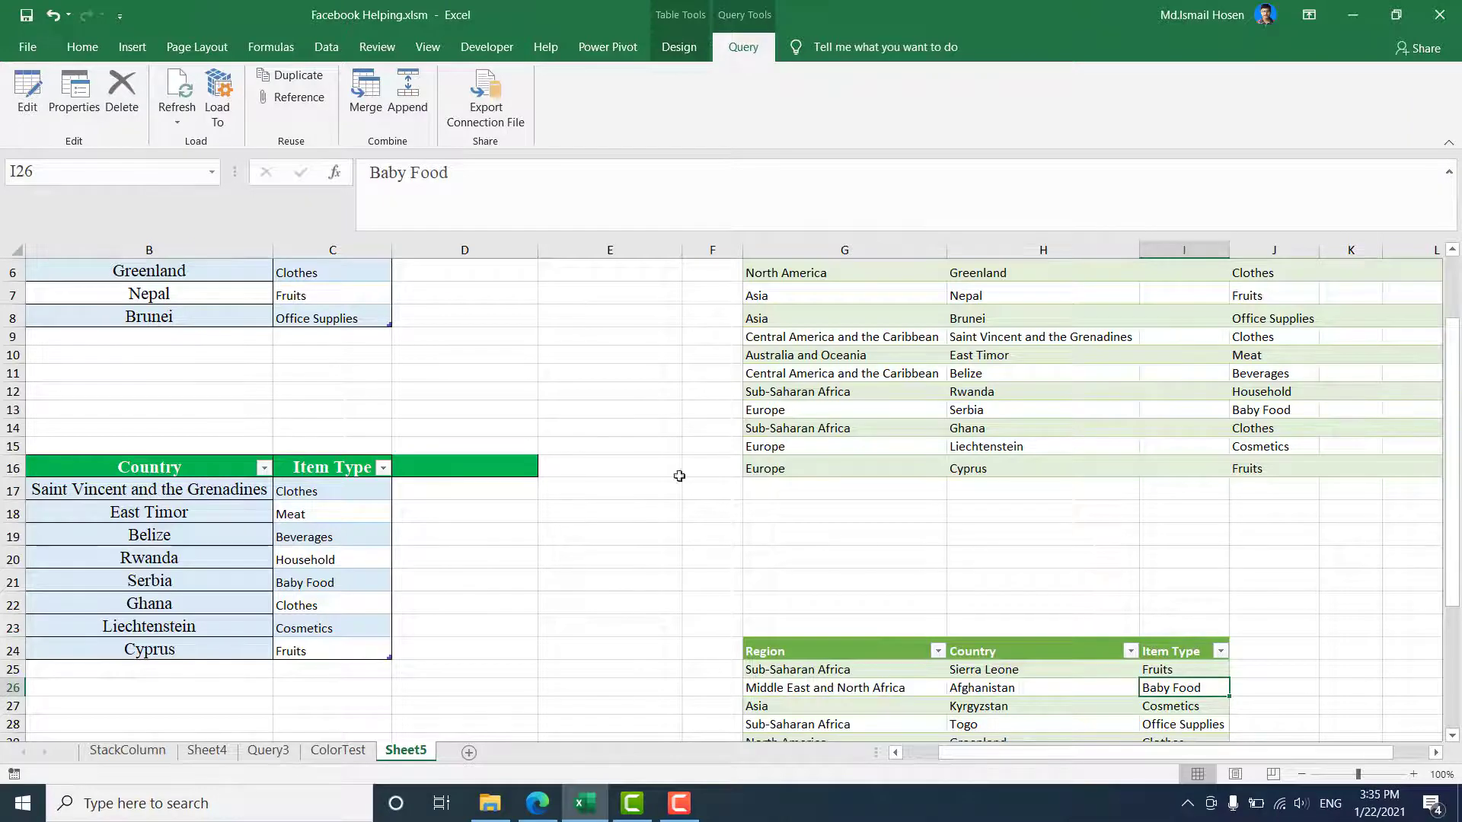
{"action": "scroll", "coordinate": [421, 389], "scroll_direction": "up", "scroll_amount": 2}
{"action": "left_click", "coordinate": [438, 268]}
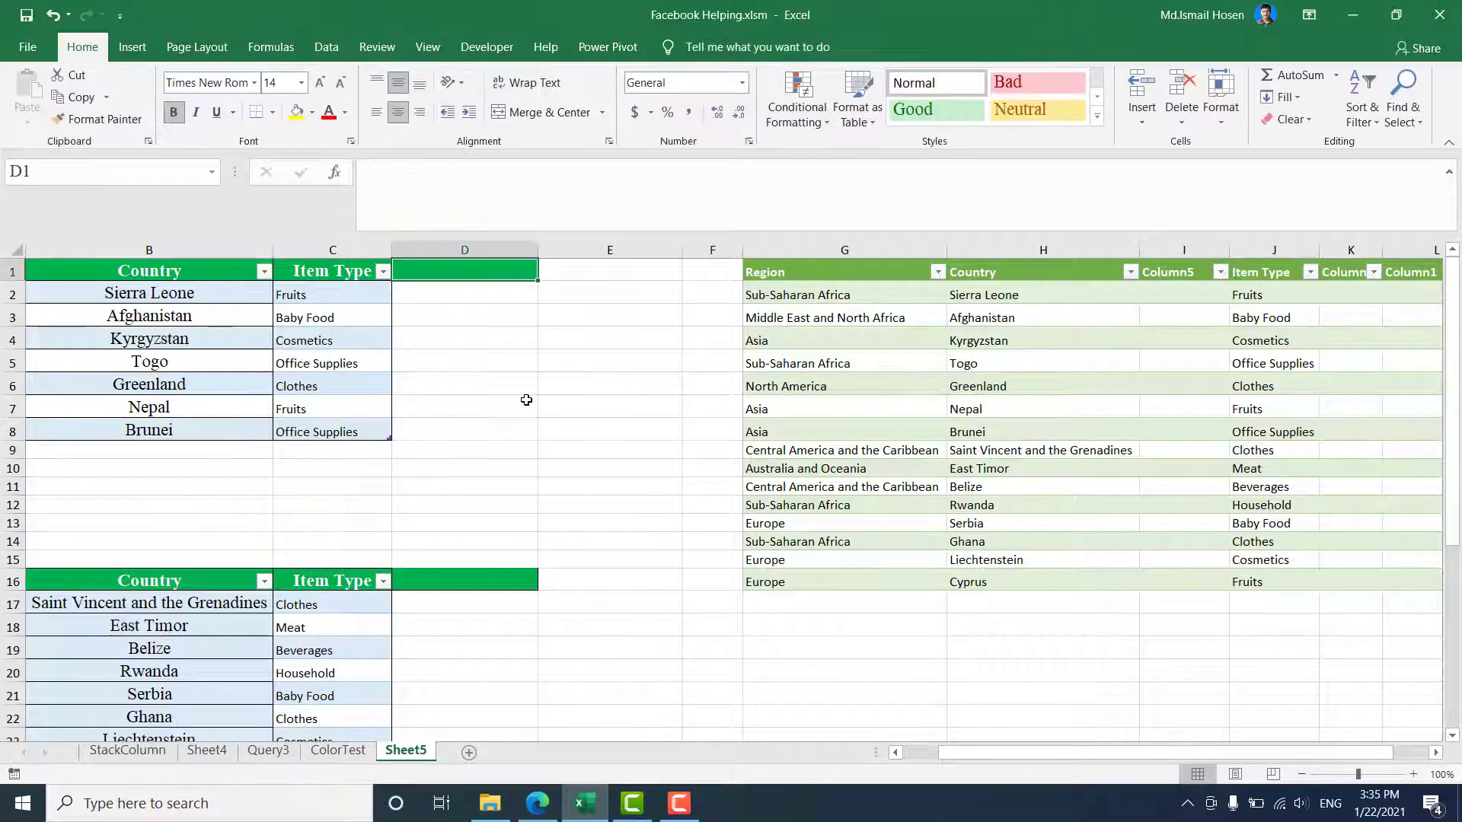
{"action": "type", "text": "Test"}
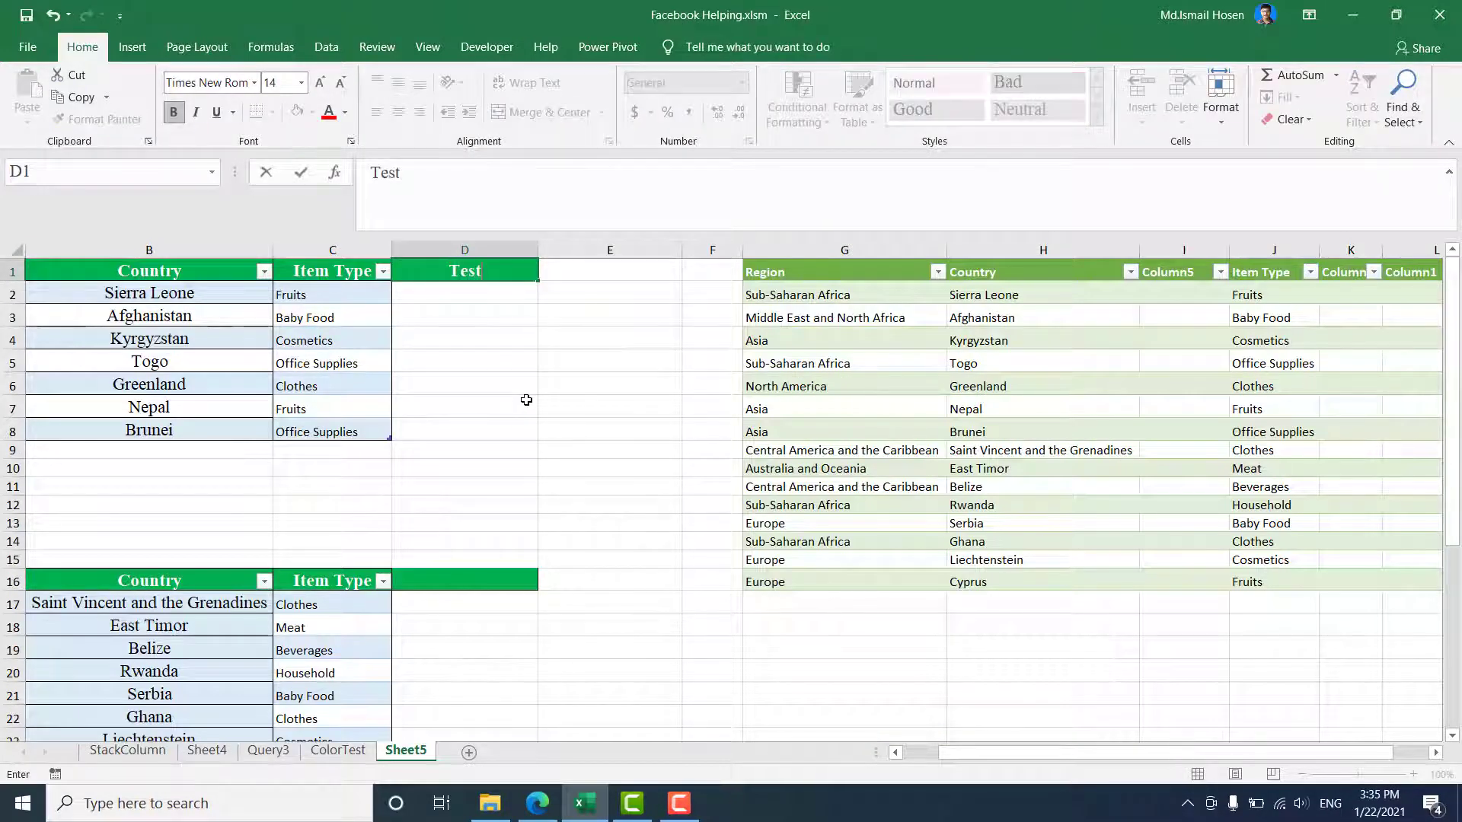
{"action": "type", "text": "1"}
{"action": "key", "text": "BackSpace"}
{"action": "type", "text": "ing"}
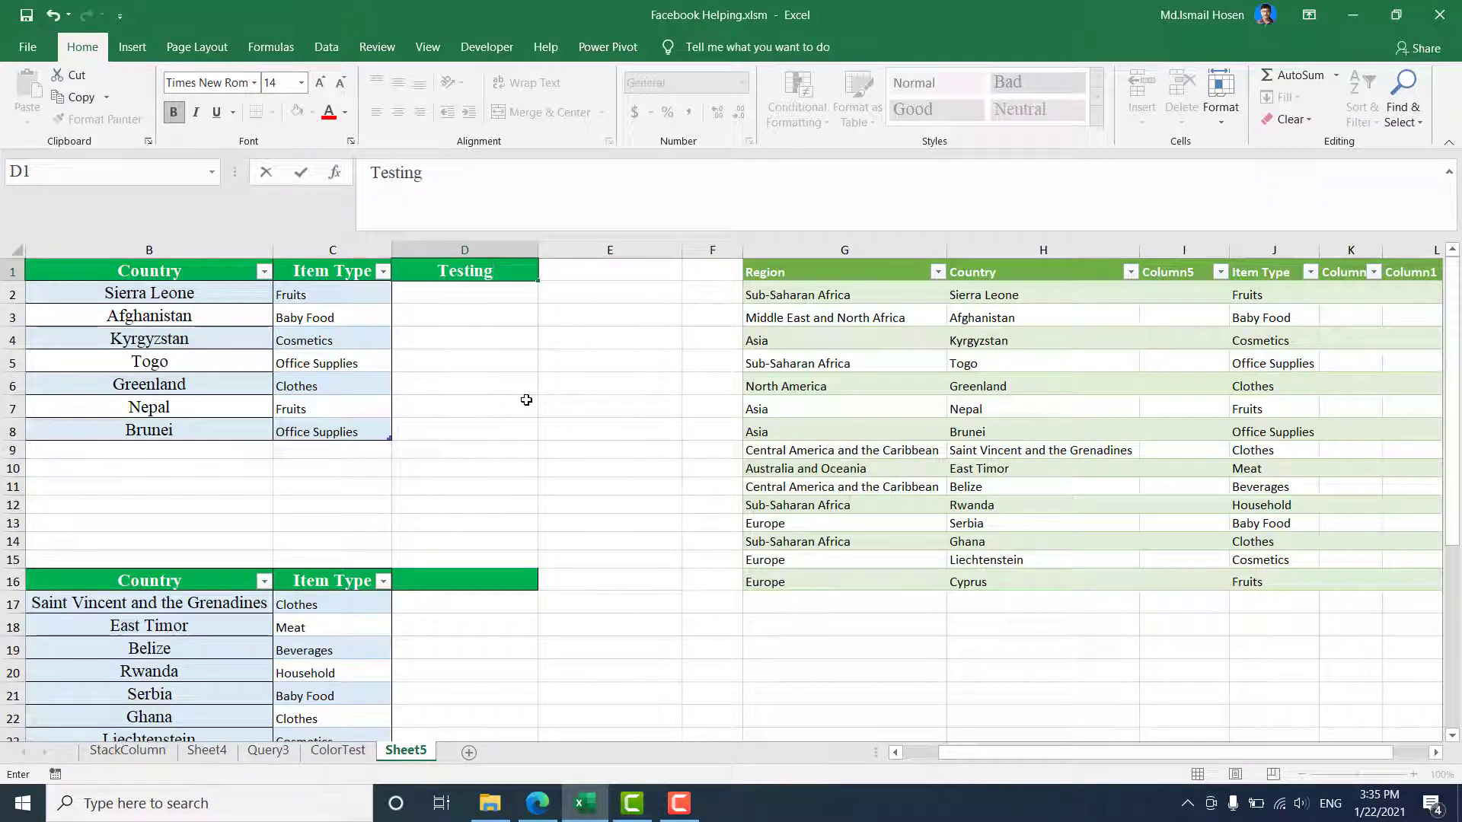
{"action": "key", "text": "Return"}
Copy the Testing header from D1 to D16 to add the same column to the lower source table.
{"action": "left_click", "coordinate": [473, 279]}
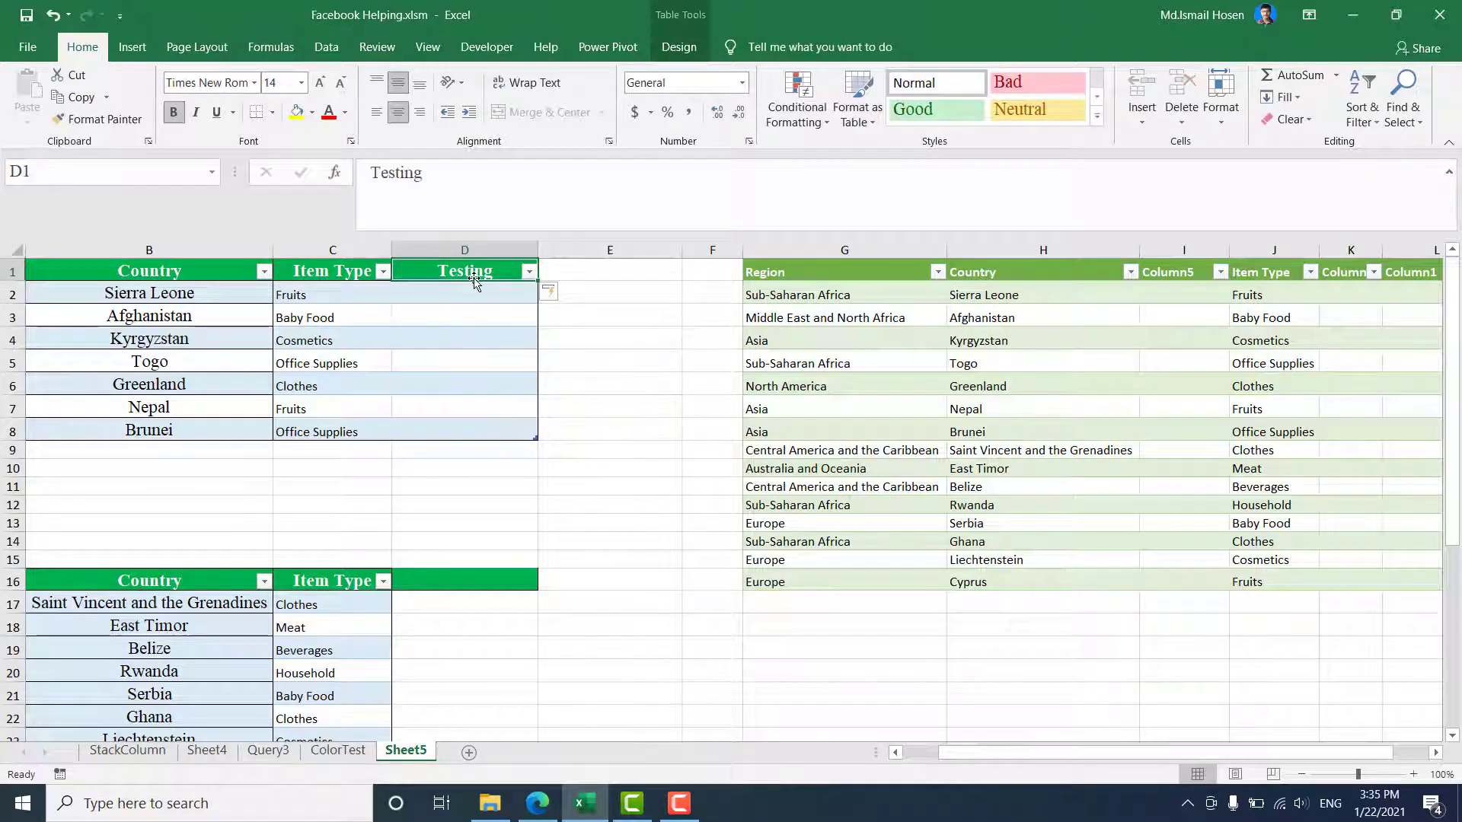
{"action": "key", "text": "ctrl+c"}
{"action": "left_click", "coordinate": [474, 582]}
{"action": "key", "text": "ctrl+v"}
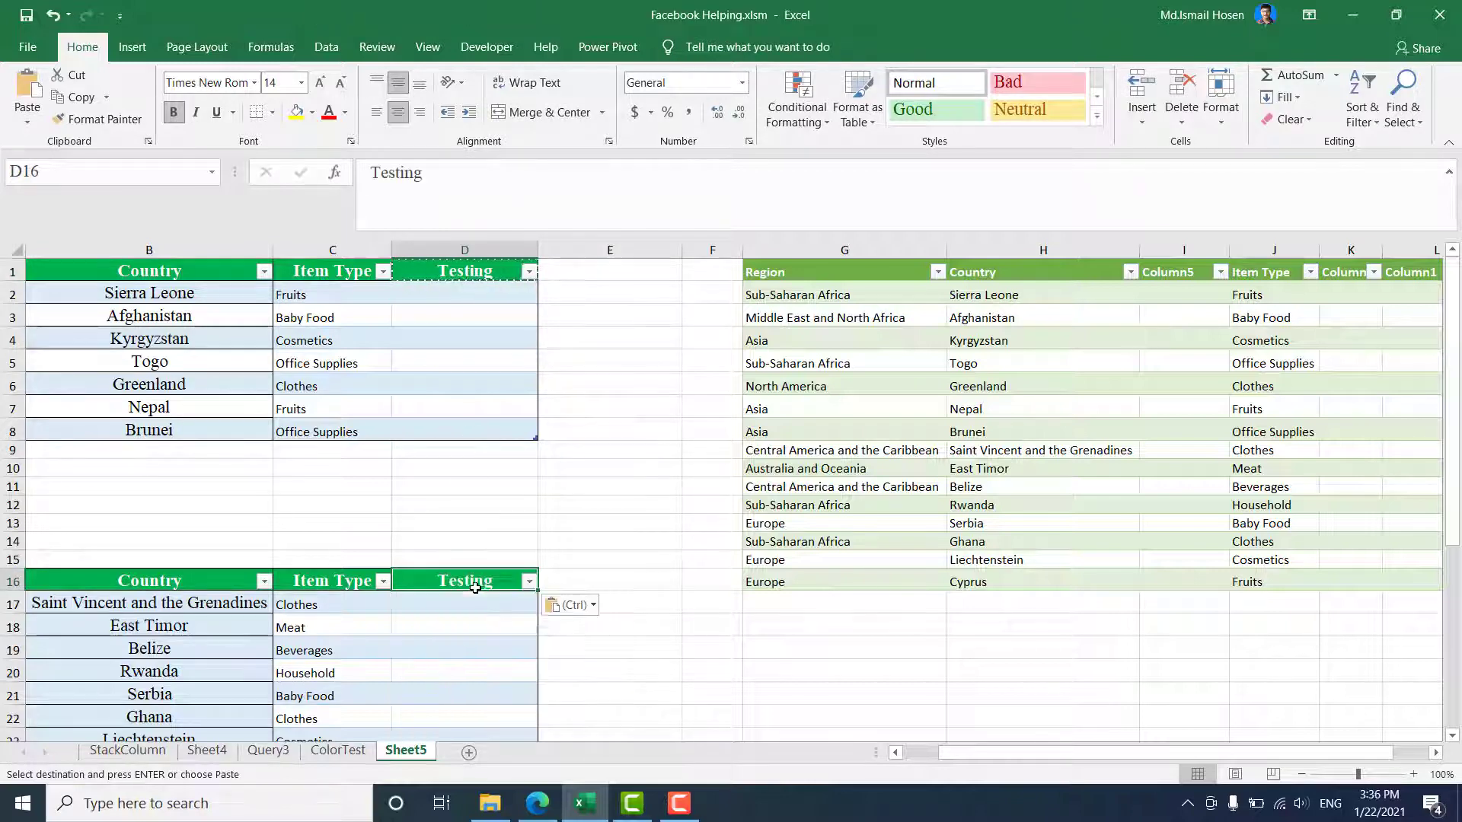
Refresh the lower output table with the added source columns and check its Testing header.
{"action": "scroll", "coordinate": [533, 609], "scroll_direction": "down", "scroll_amount": 2}
{"action": "right_click", "coordinate": [1007, 667]}
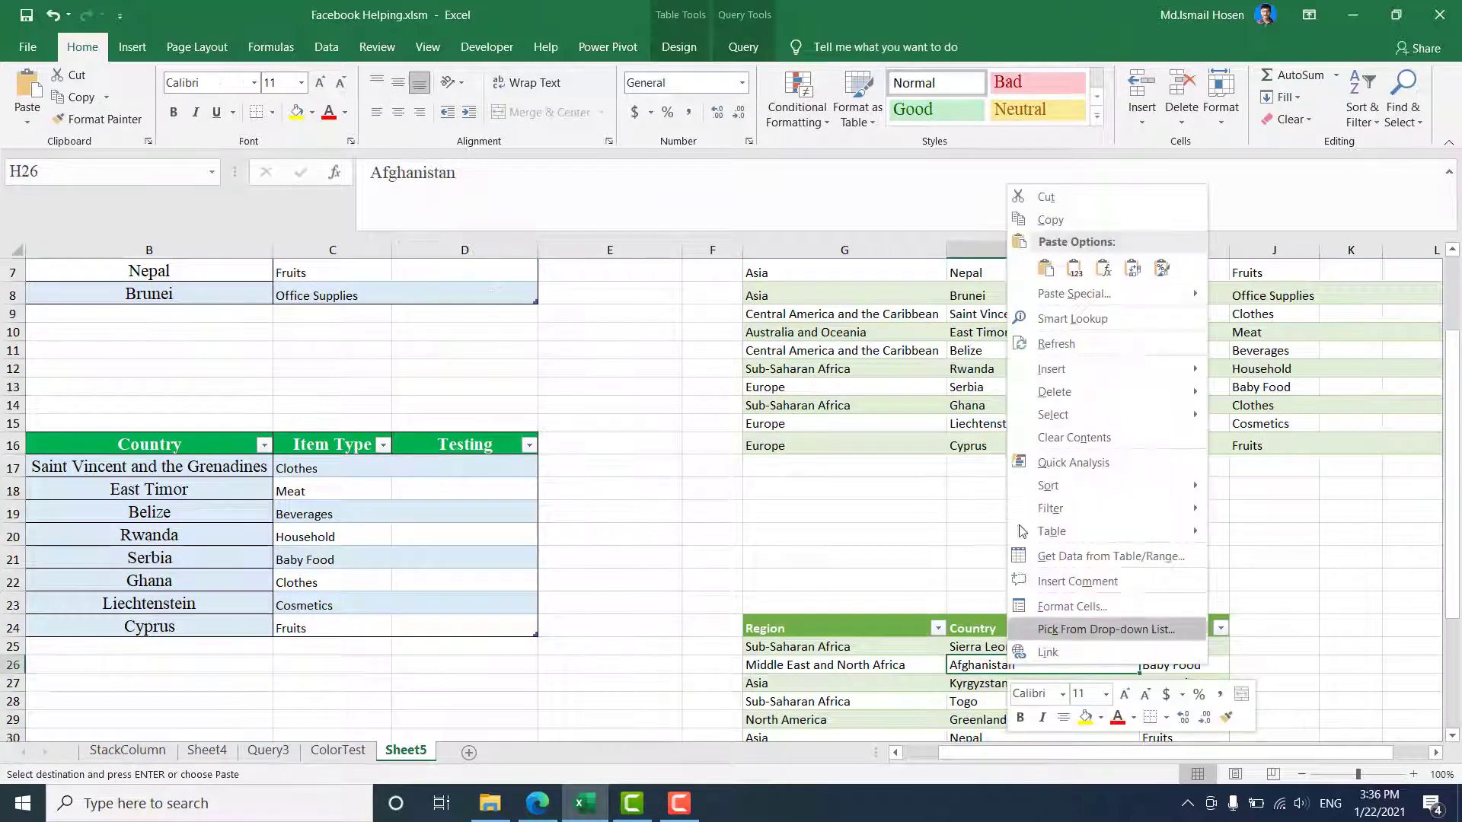
{"action": "left_click", "coordinate": [1076, 349]}
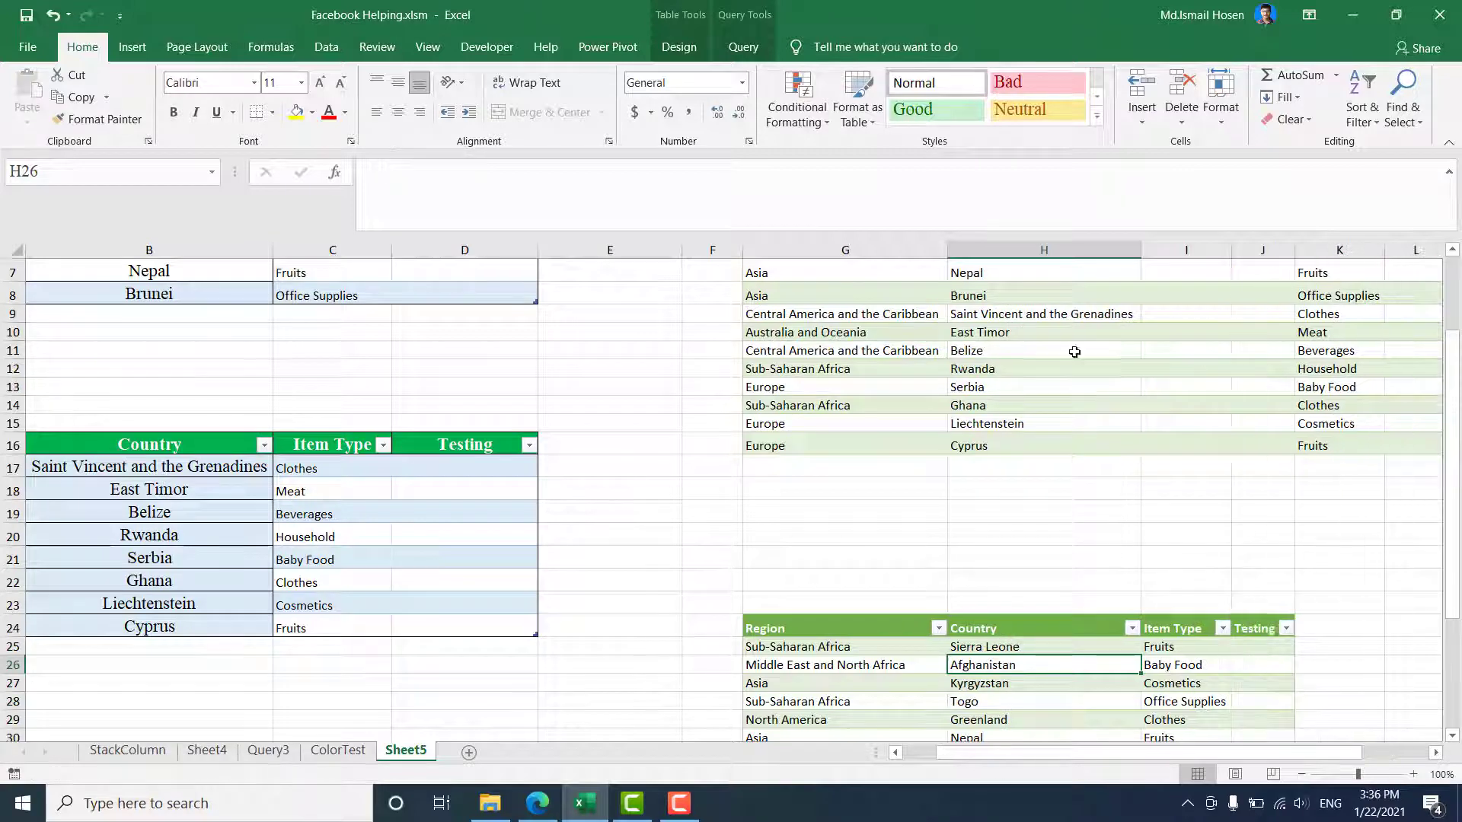
{"action": "left_click", "coordinate": [1256, 627]}
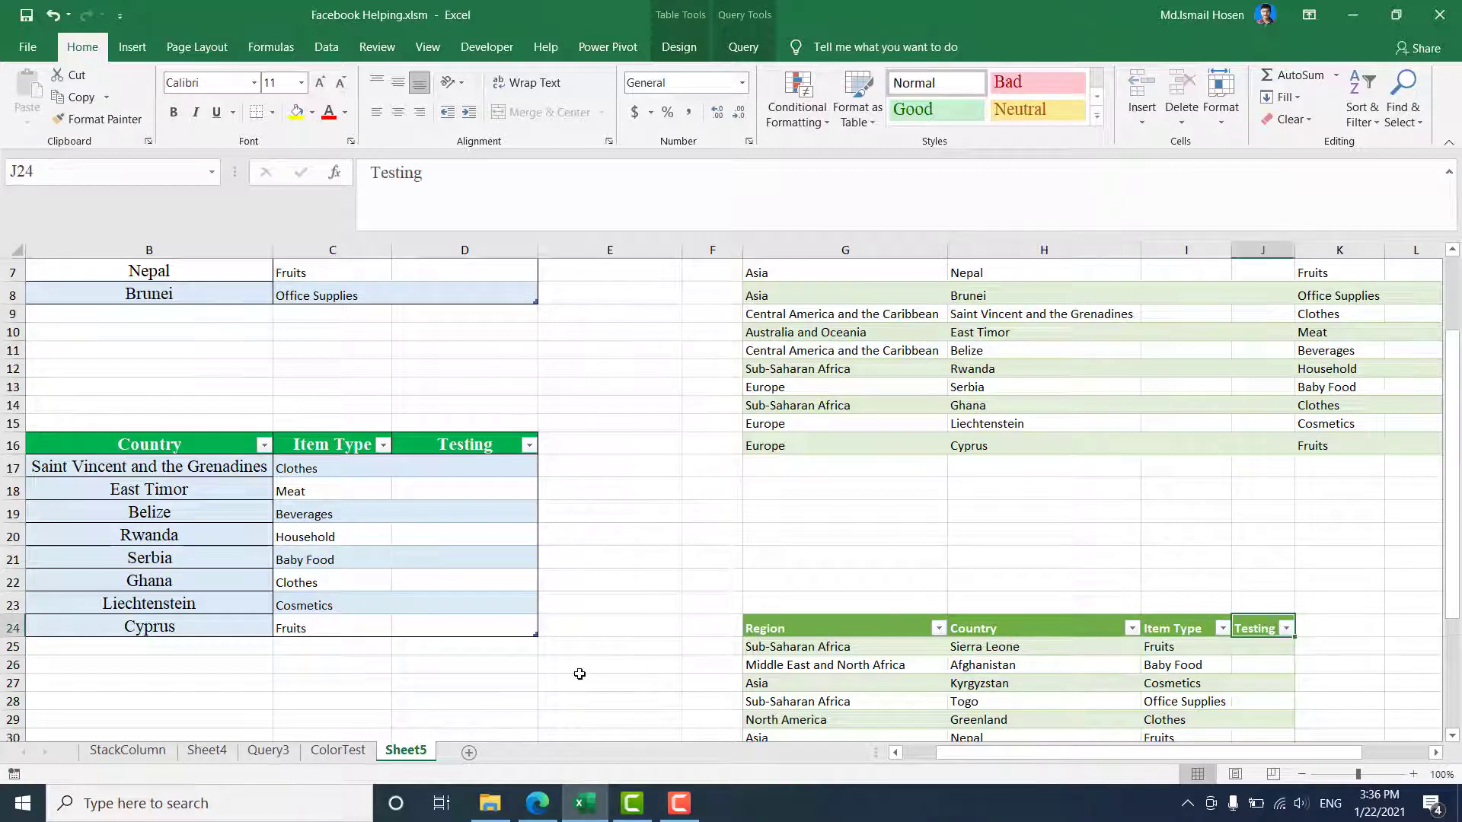
Reopen the lower output's query and compare the Custom2 formula with the first nested table's columns in the Removed Columns step.
{"action": "left_click", "coordinate": [743, 46]}
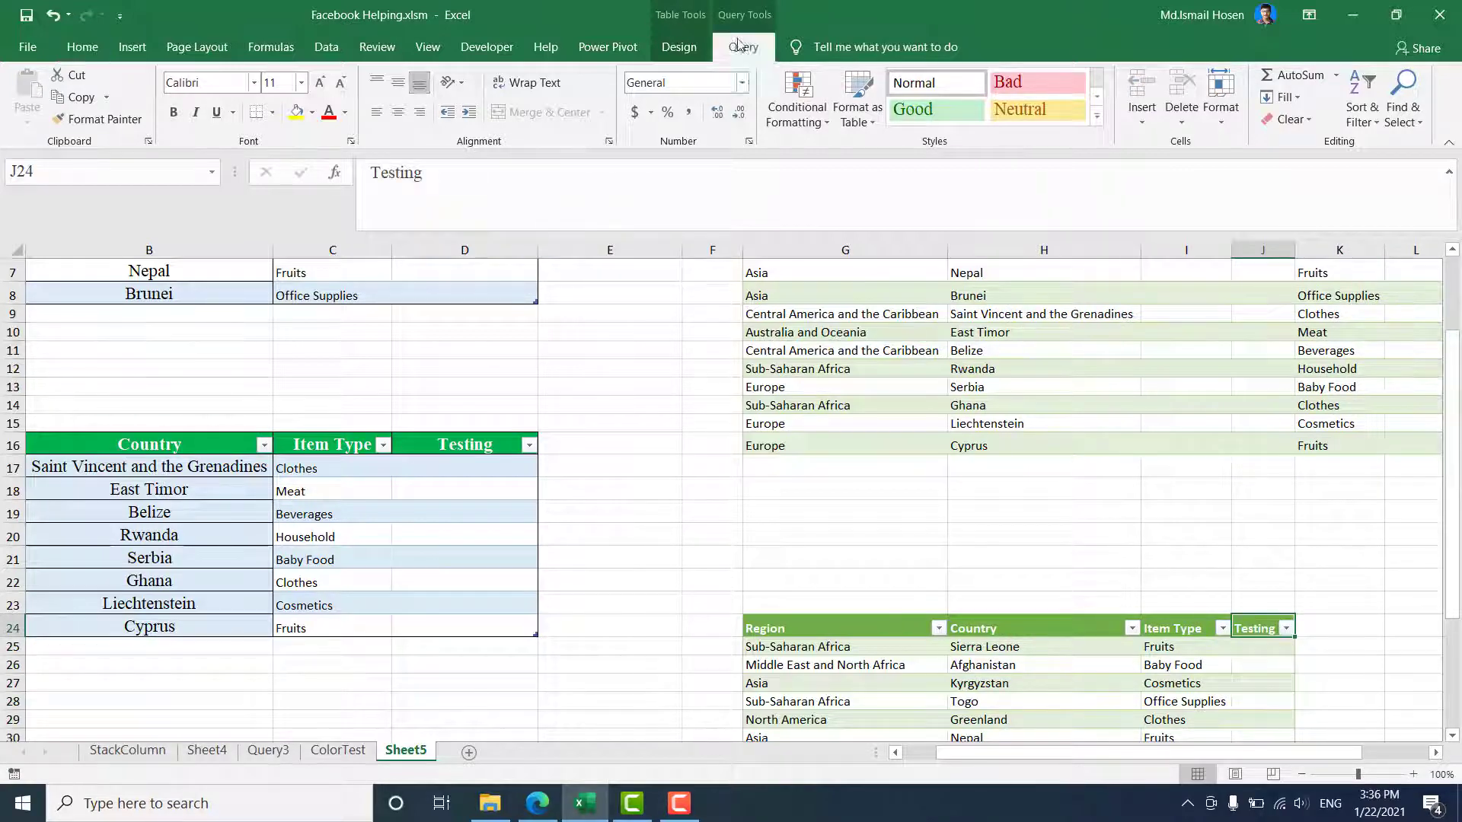
{"action": "left_click", "coordinate": [29, 92]}
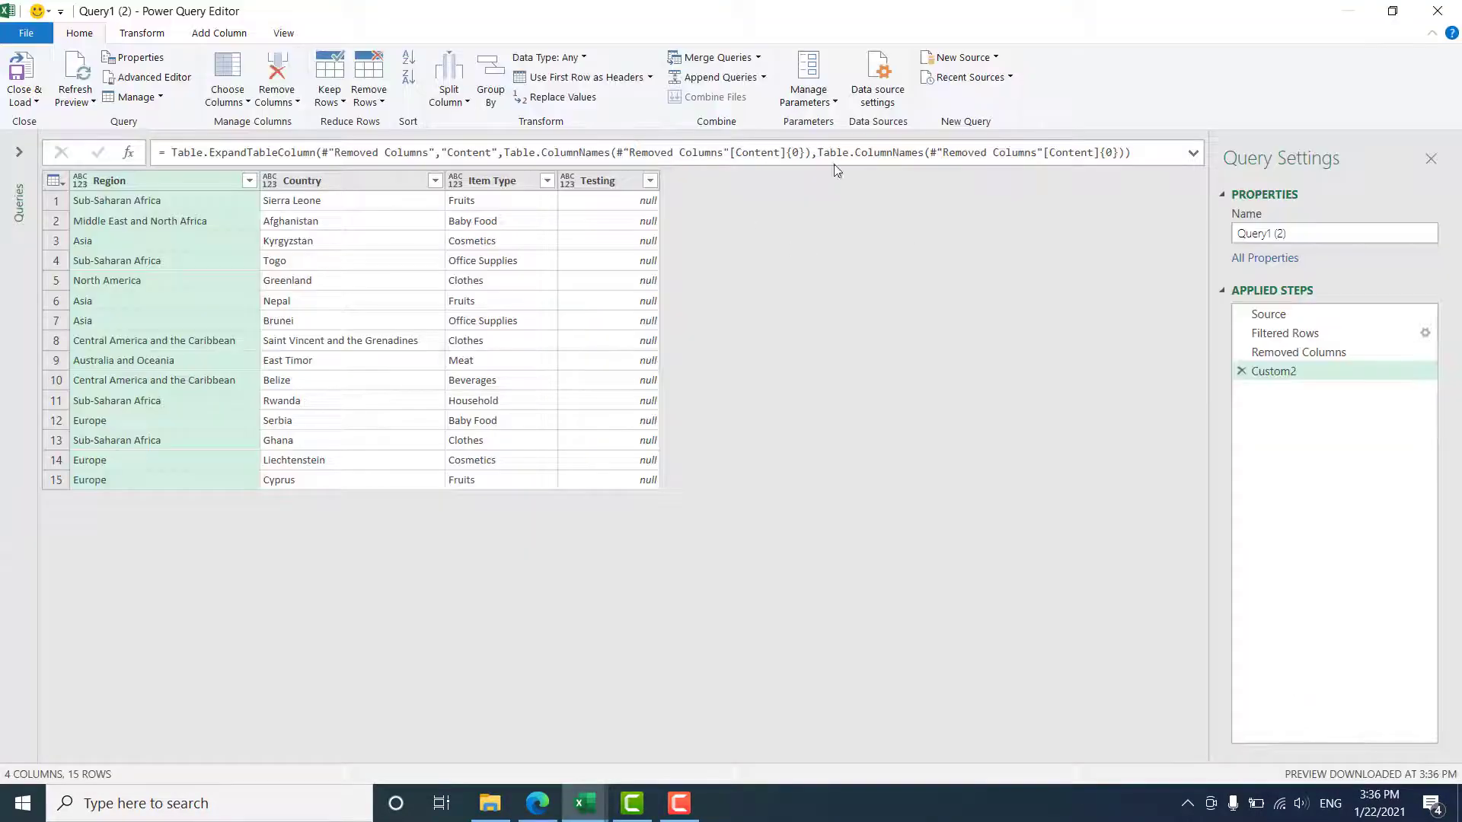
{"action": "left_click", "coordinate": [590, 152]}
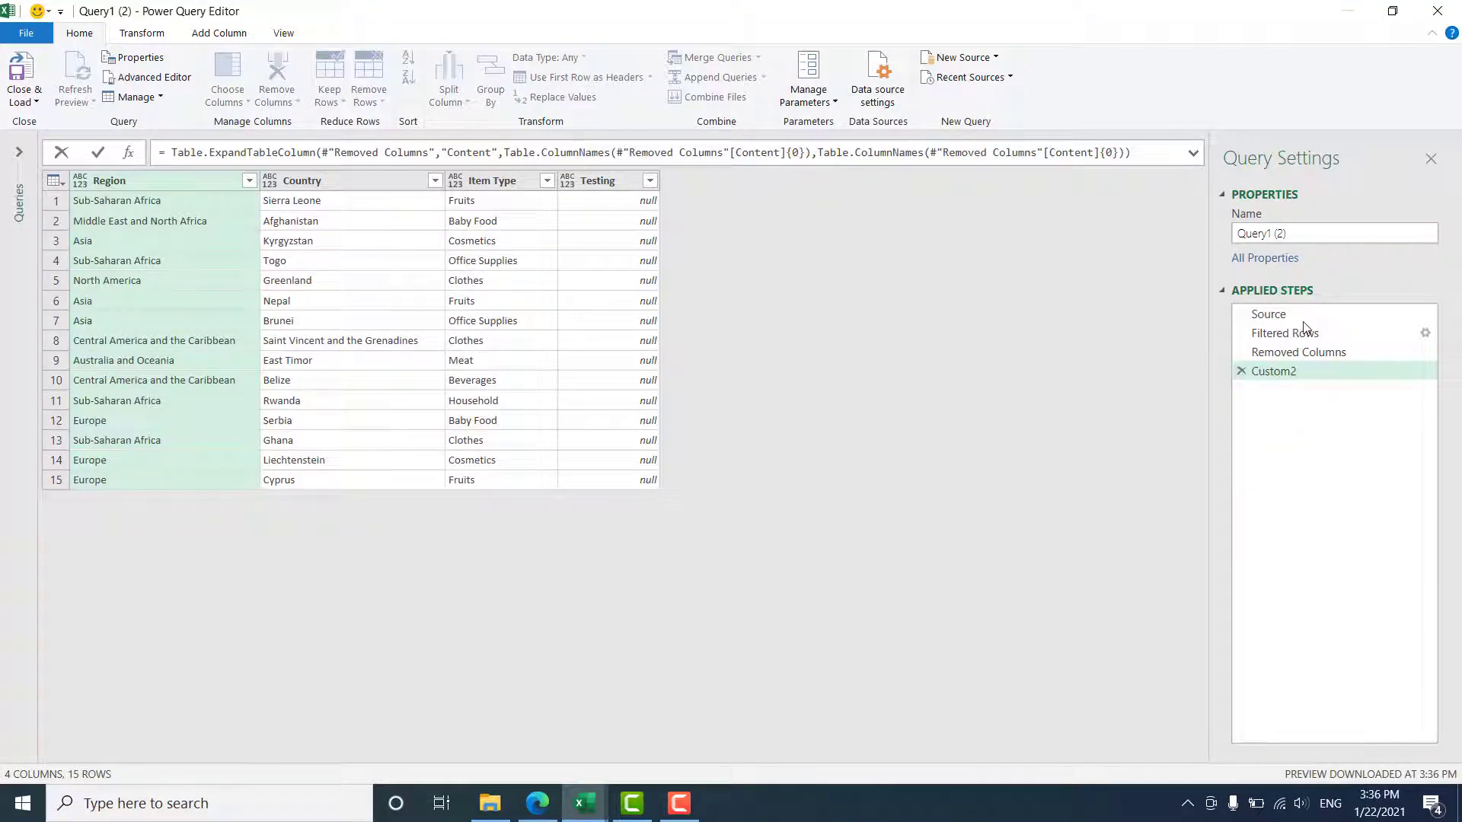
{"action": "left_click", "coordinate": [1282, 354]}
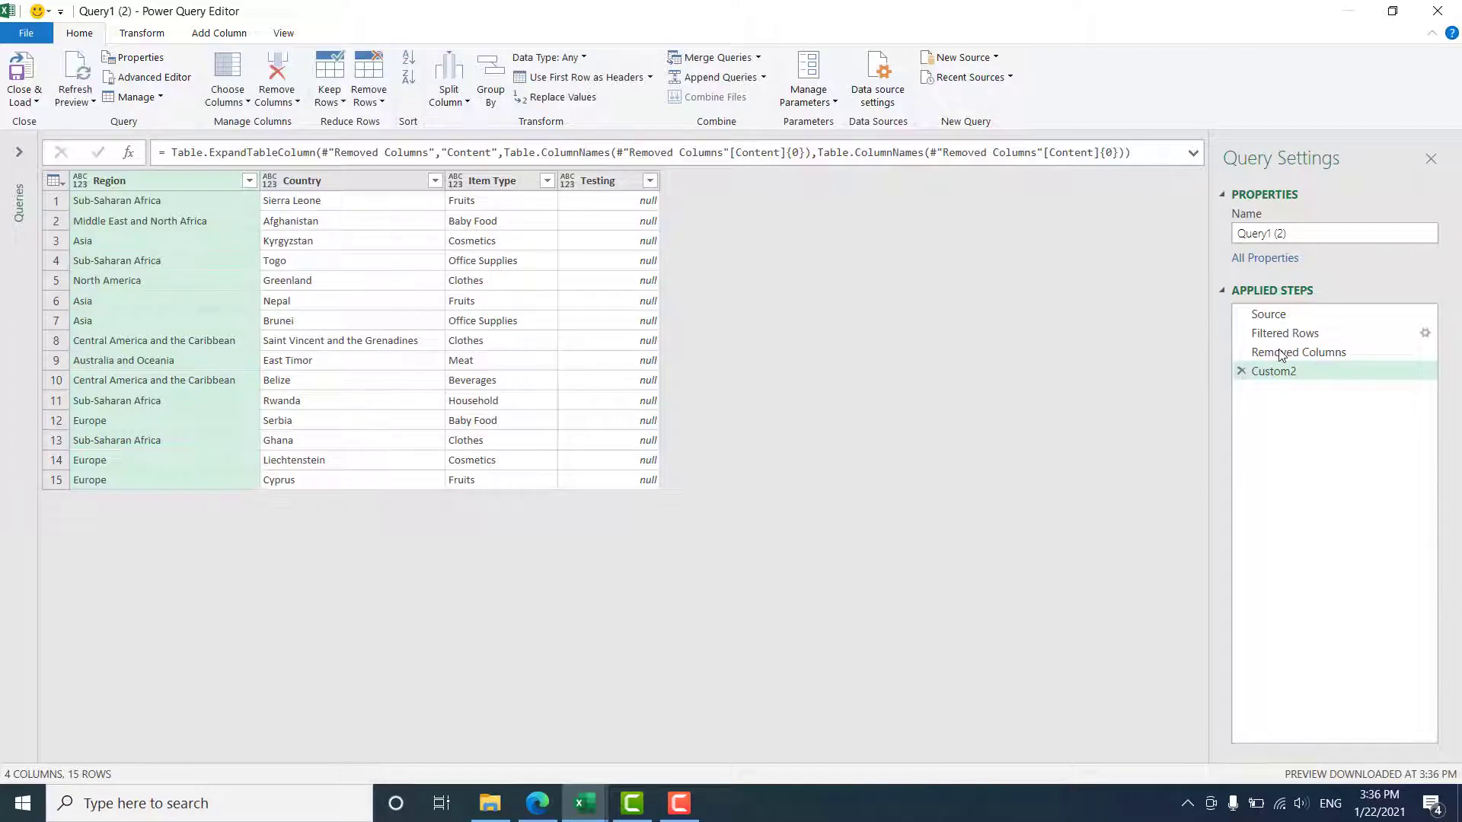
{"action": "left_click", "coordinate": [1282, 354]}
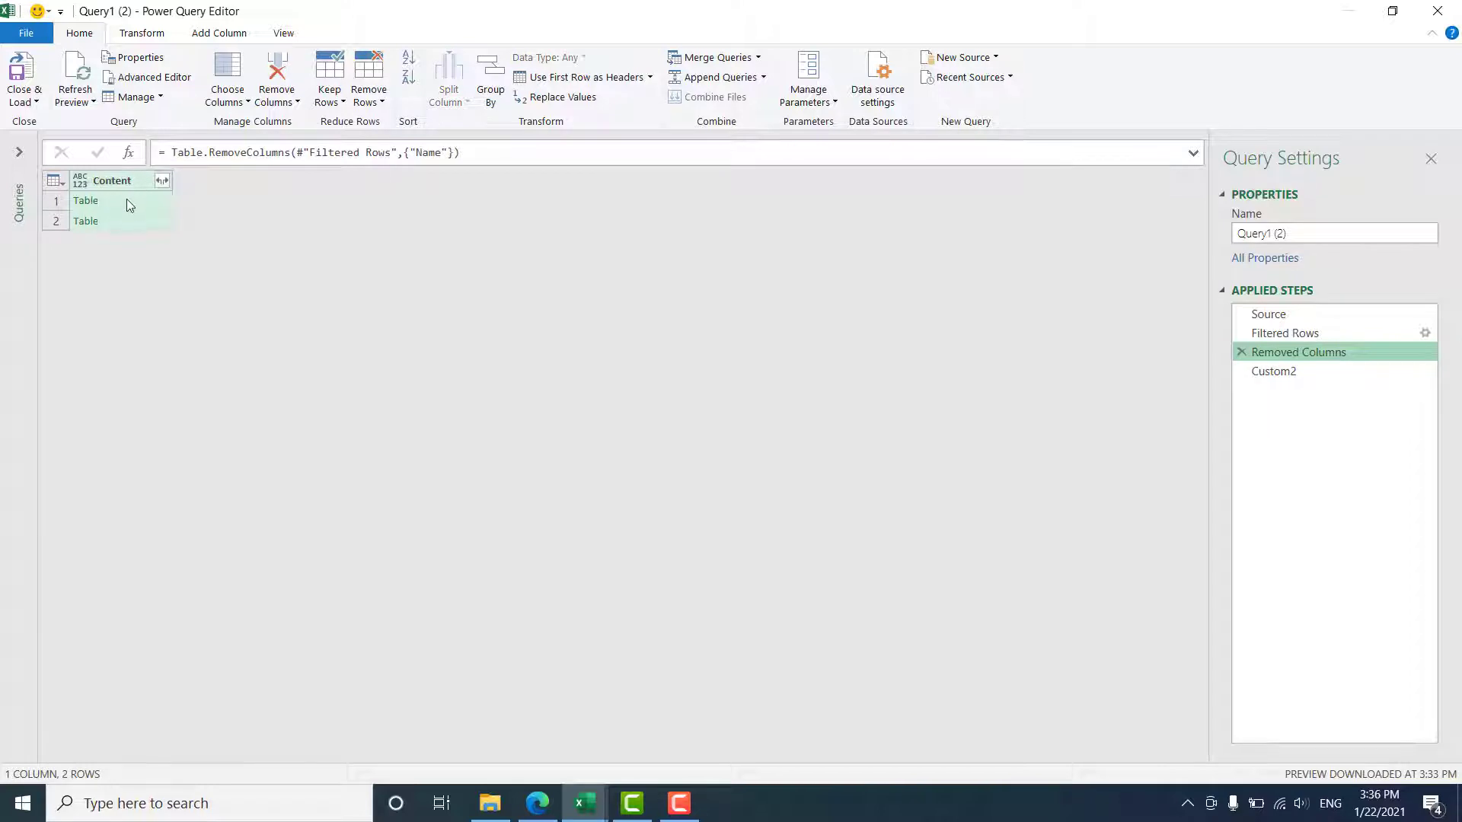
{"action": "left_click", "coordinate": [126, 200]}
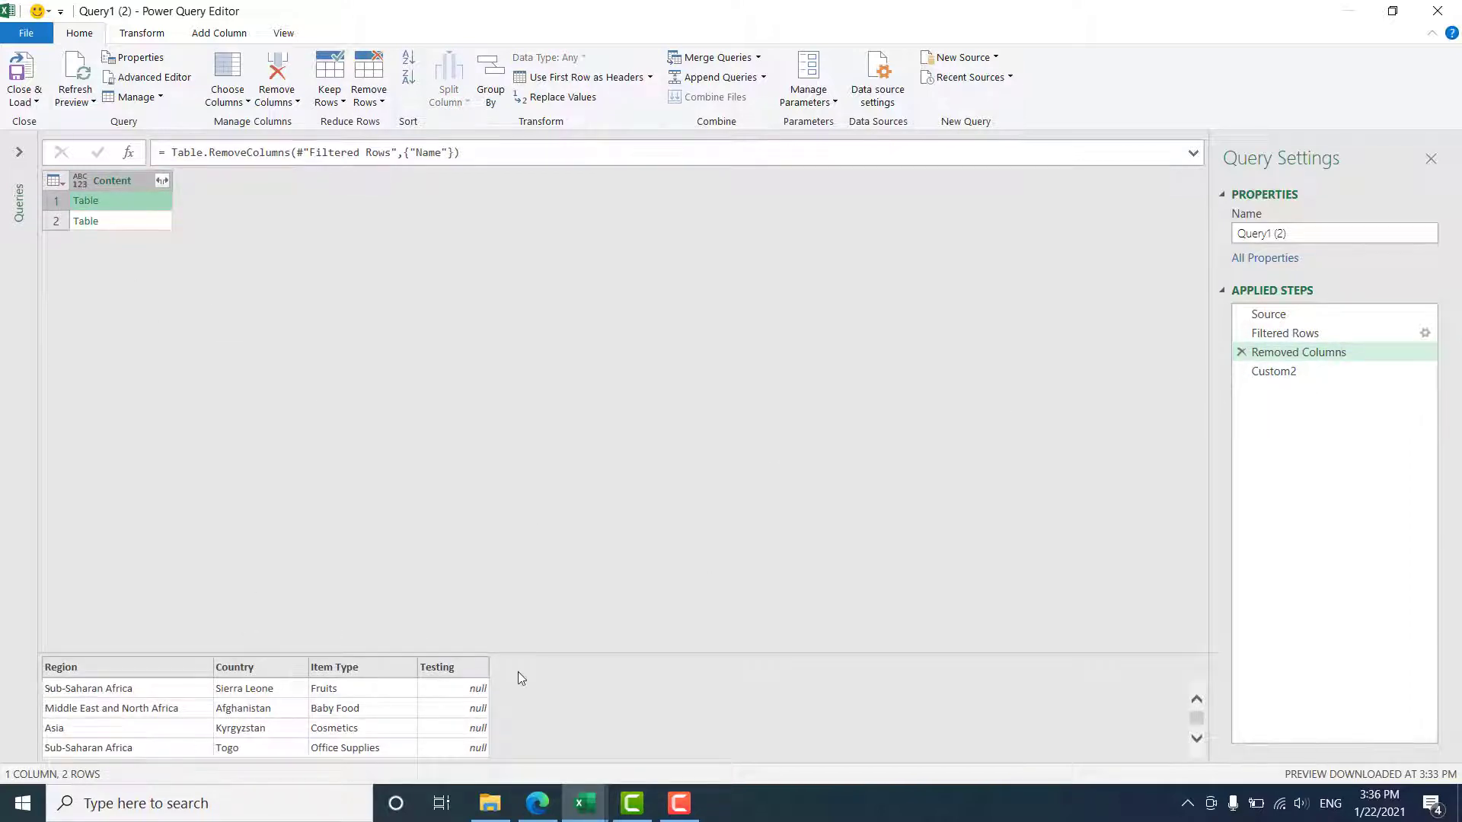
{"action": "left_click", "coordinate": [1293, 373]}
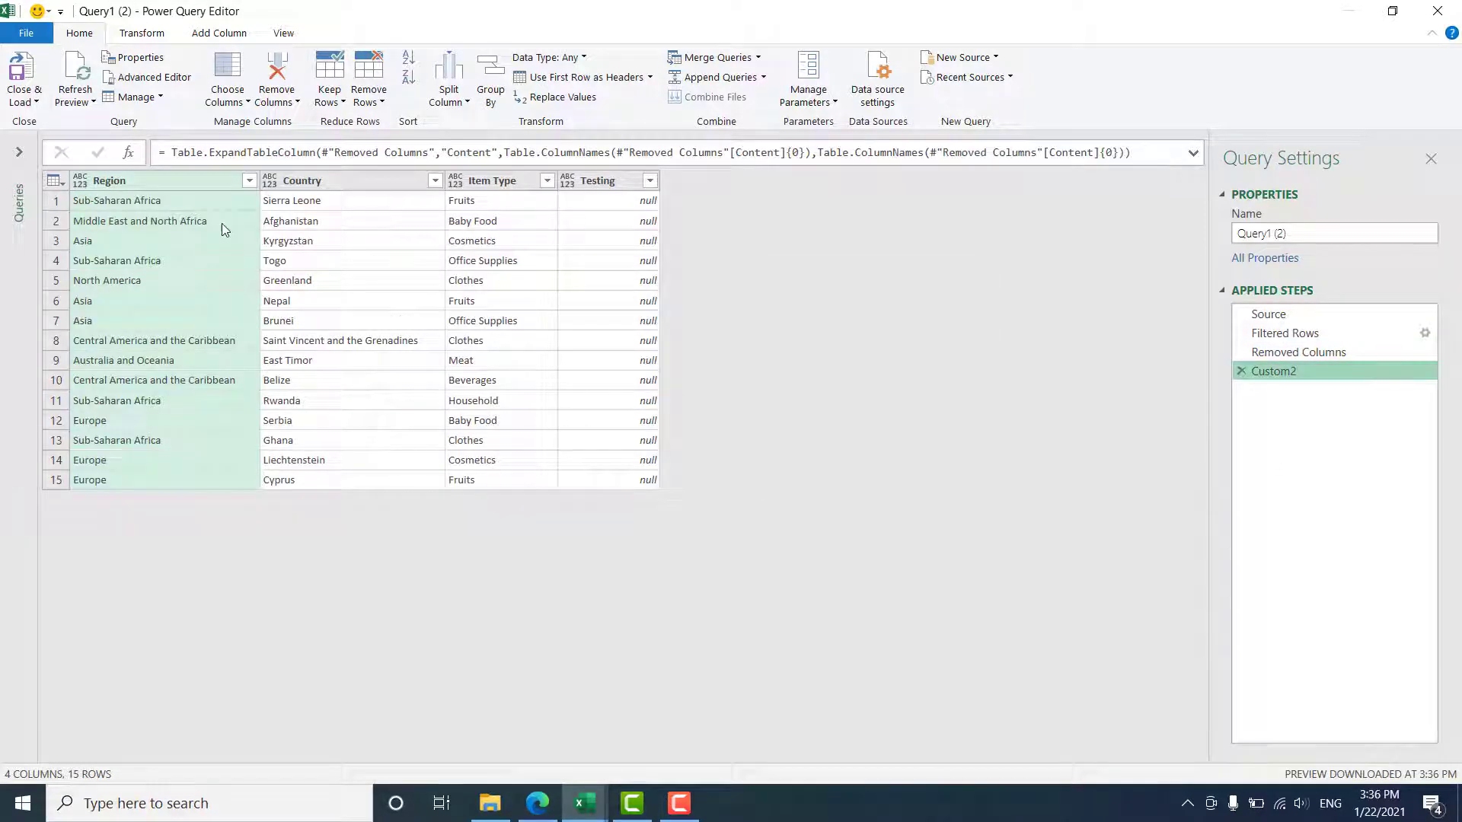